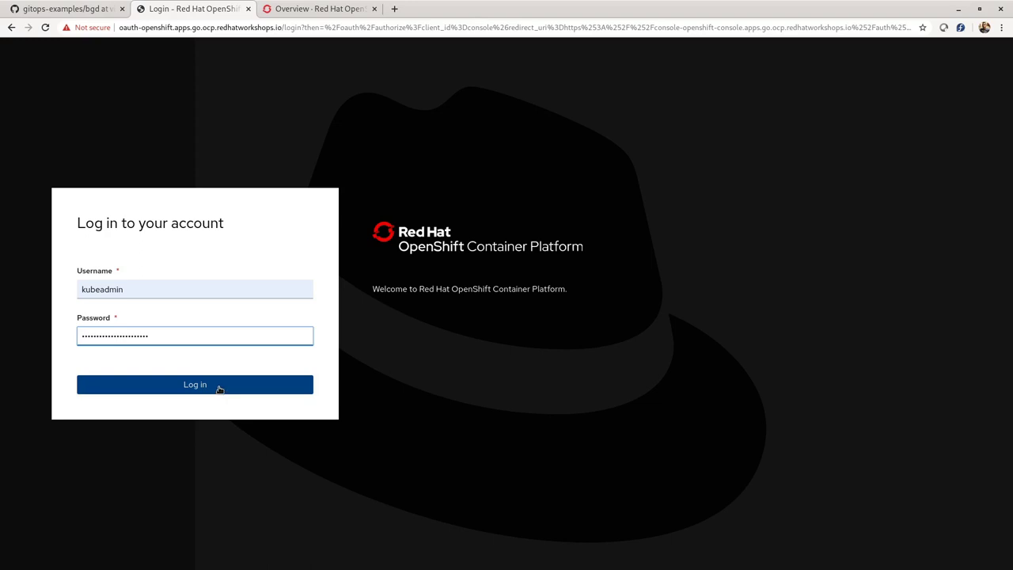
# Step: Log in to the OpenShift web console and create a project named argocd
pyautogui.click(219, 385)
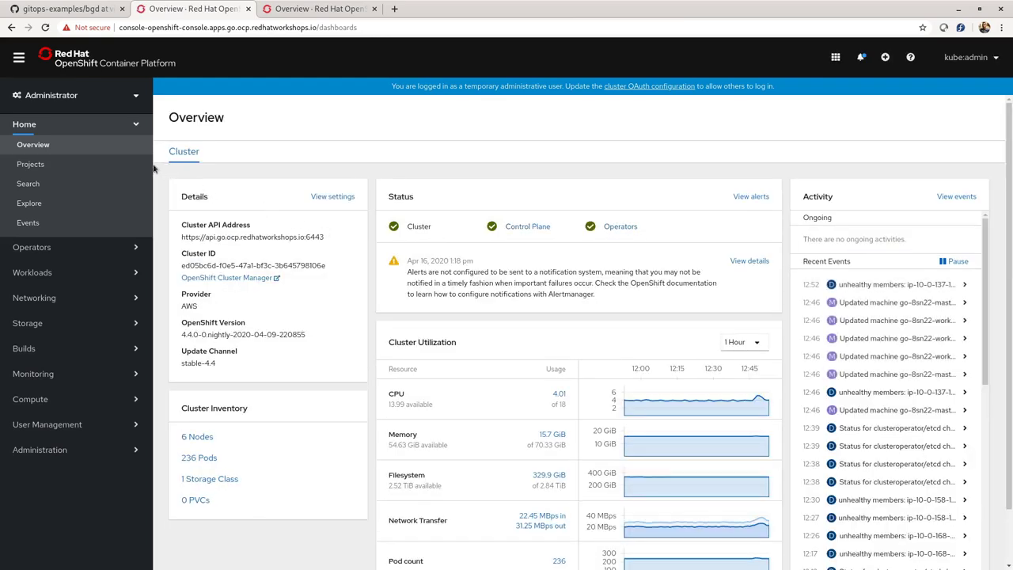
pyautogui.tripleClick(233, 238)
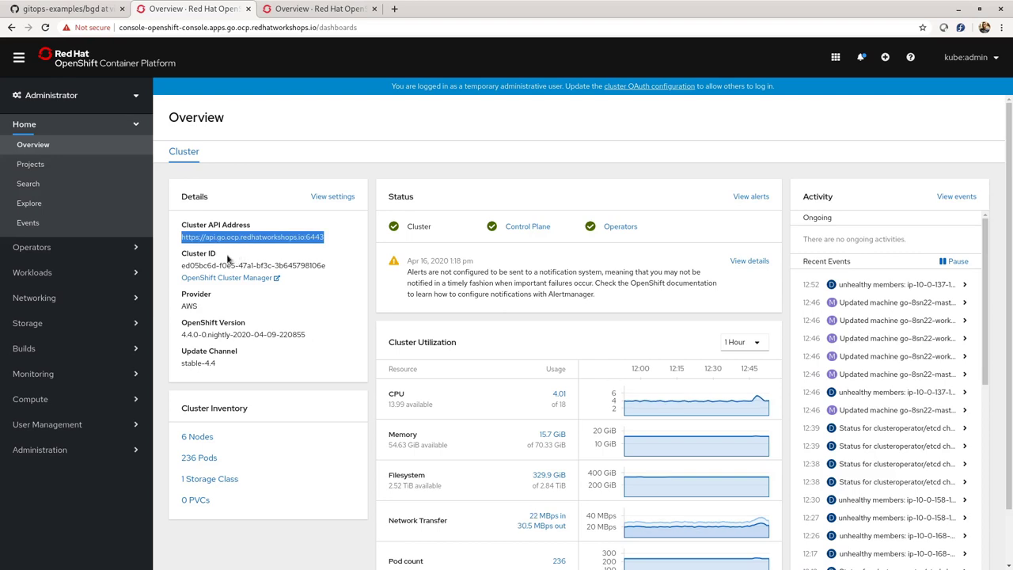
pyautogui.click(64, 165)
pyautogui.click(223, 161)
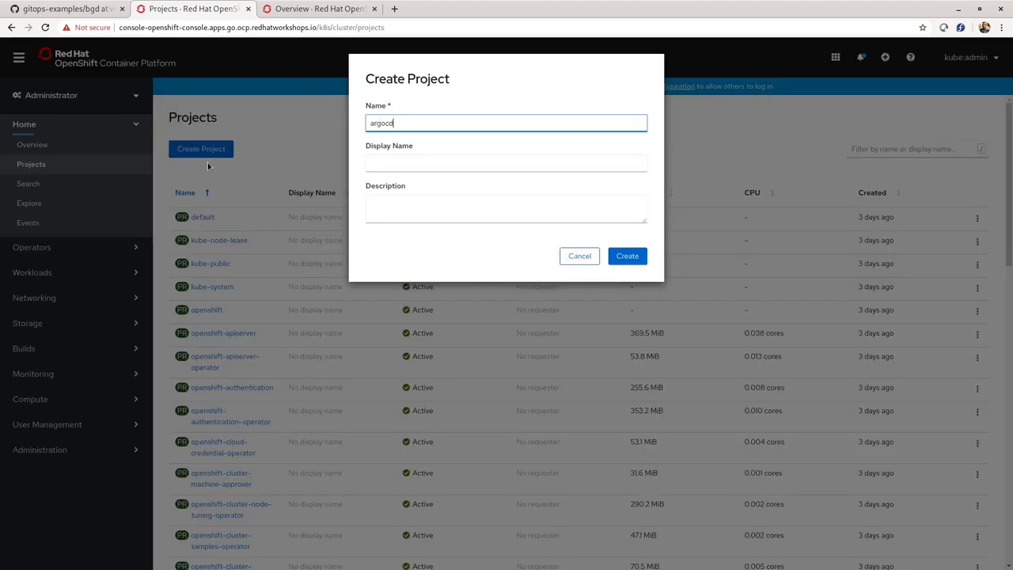
pyautogui.click(638, 258)
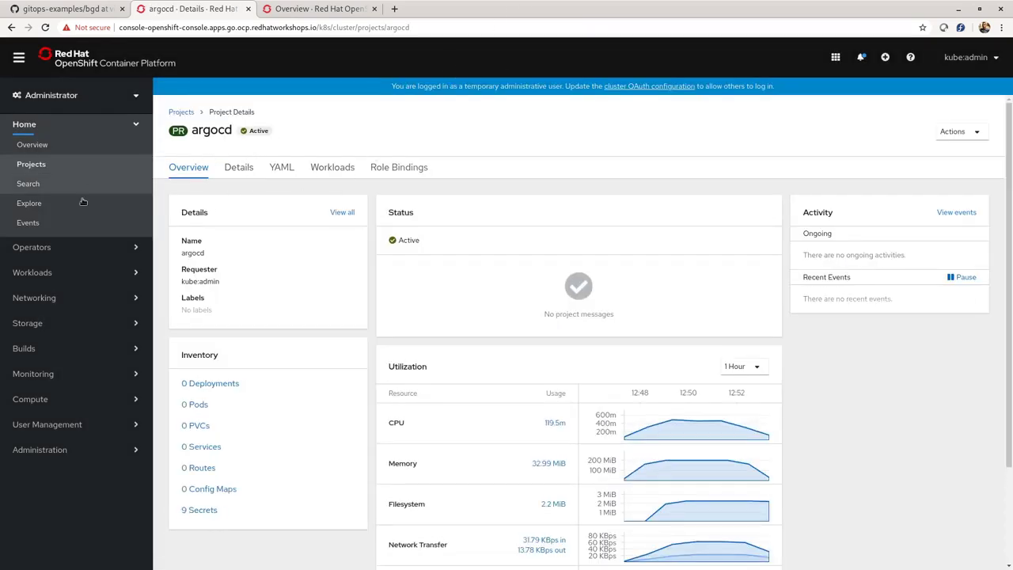
# Step: Search OperatorHub for argocd and subscribe to the community Argo CD operator in the argocd namespace with the alpha channel and automatic approval
pyautogui.click(68, 248)
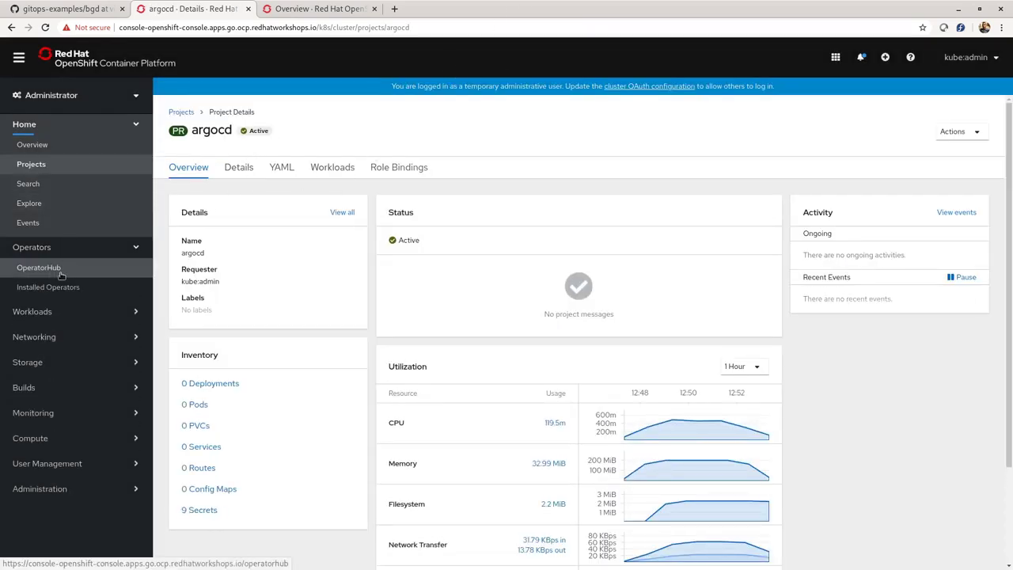
pyautogui.click(40, 268)
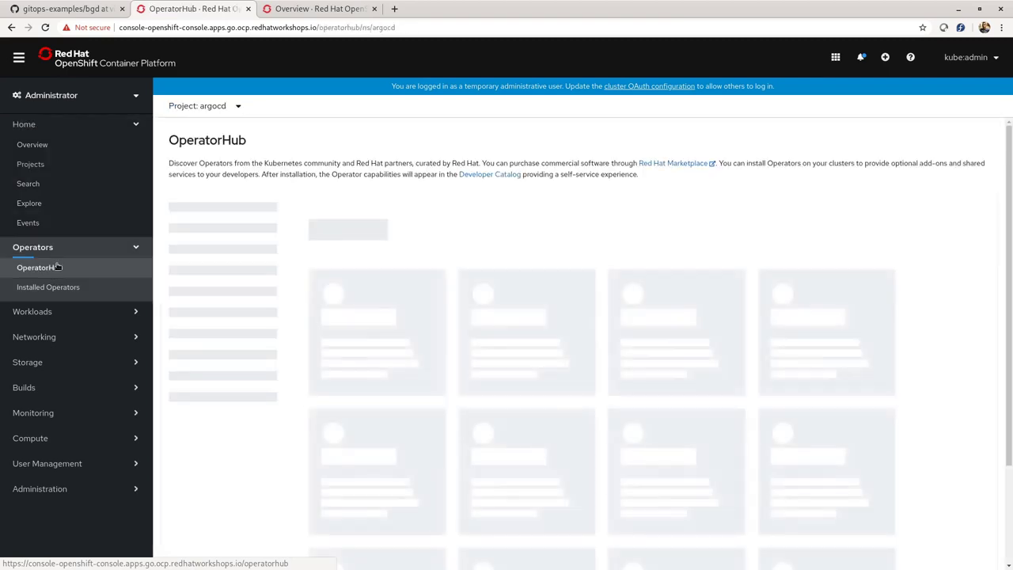
pyautogui.write('argocd')
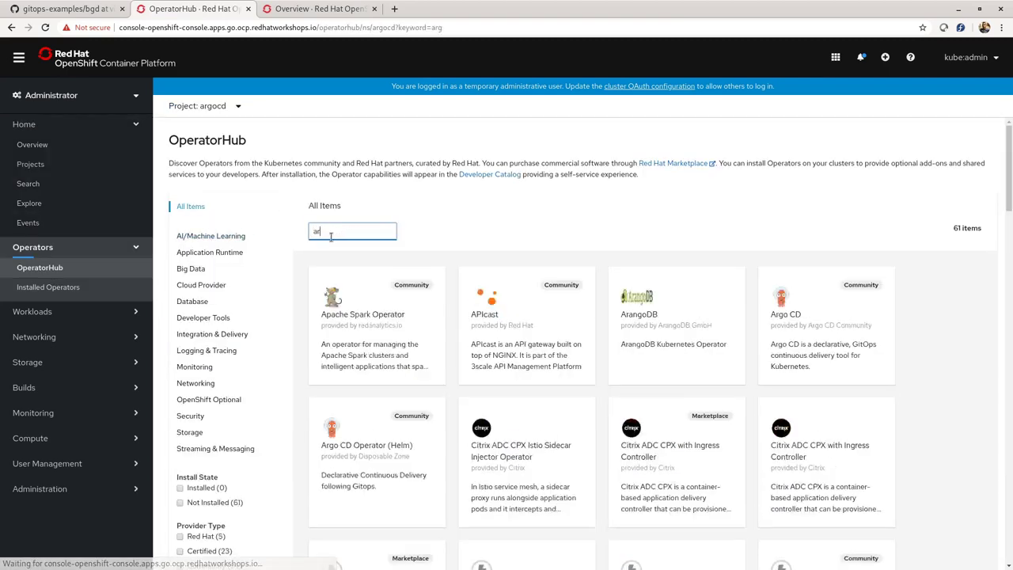
pyautogui.click(390, 298)
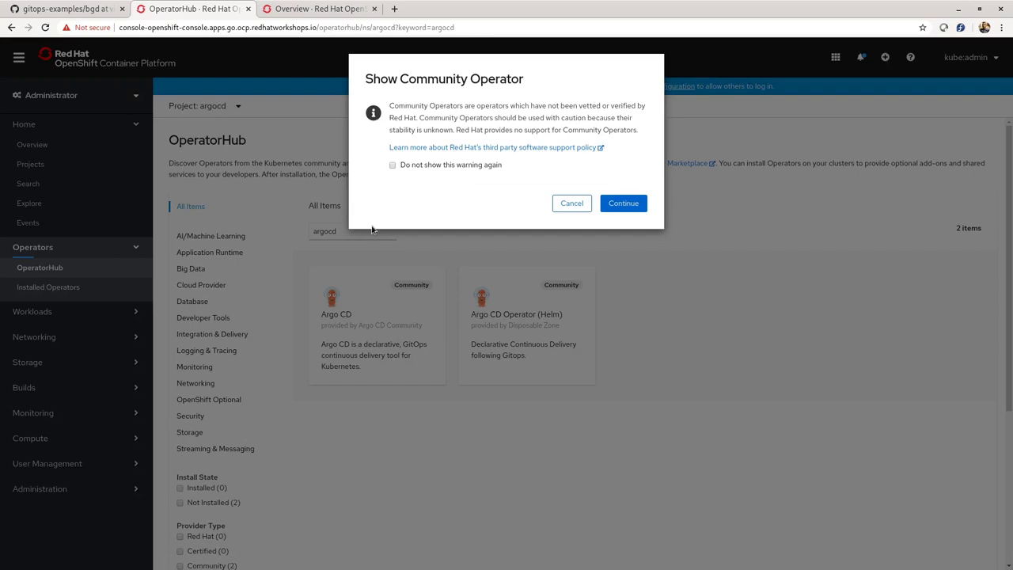
pyautogui.click(632, 205)
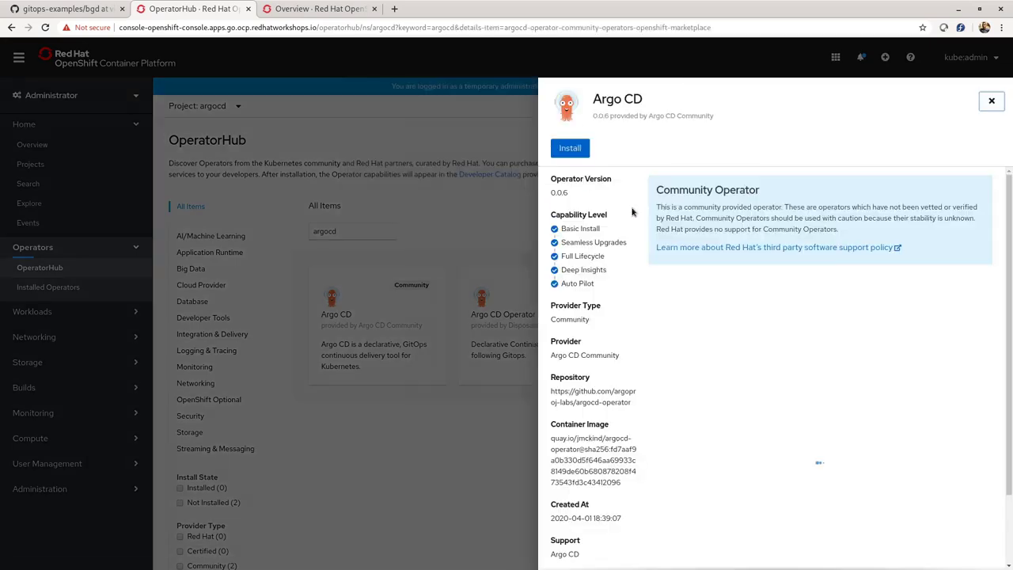
pyautogui.click(569, 148)
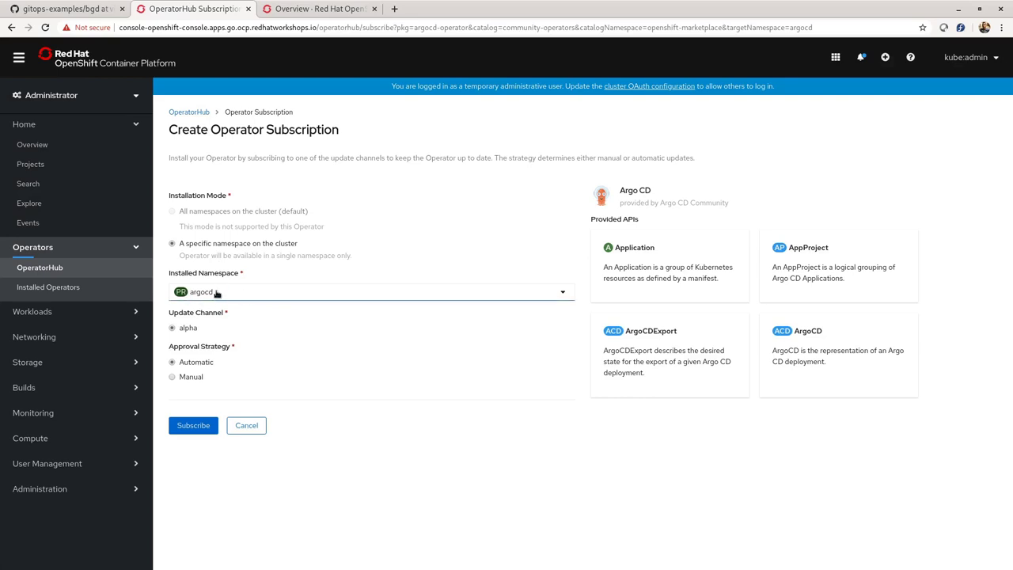
pyautogui.click(194, 428)
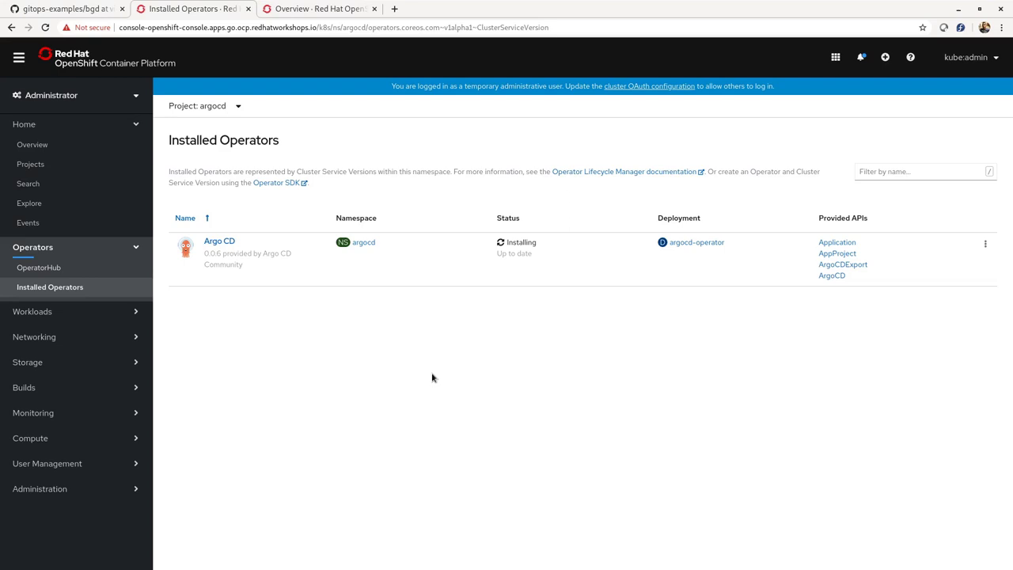
# Step: Create an ArgoCD instance named argocd from YAML with a server route, OpenShift OAuth via quay.io/ablock/dex:openshift-connector, and role:admin for system:cluster-admins
pyautogui.click(228, 244)
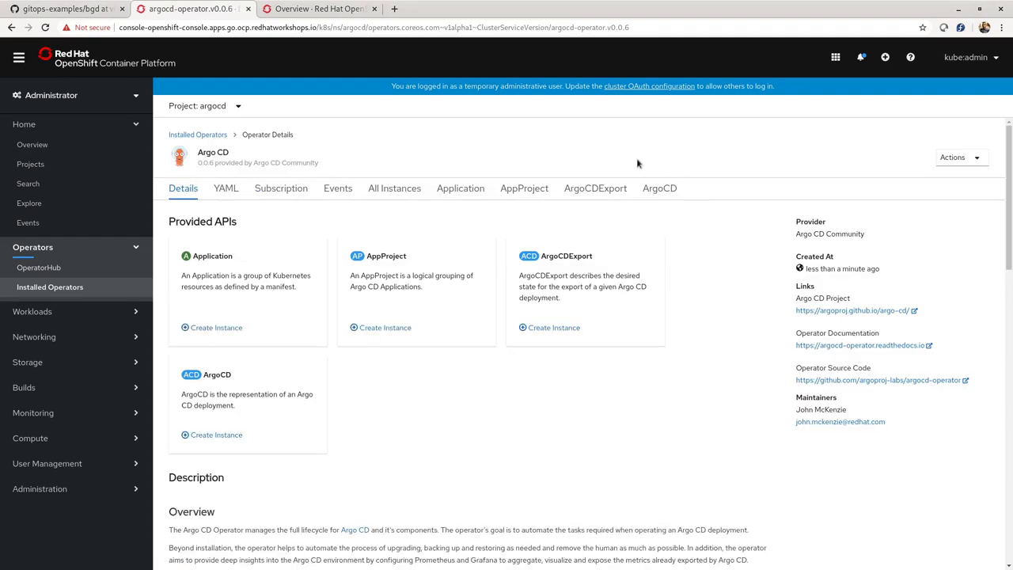
pyautogui.click(659, 190)
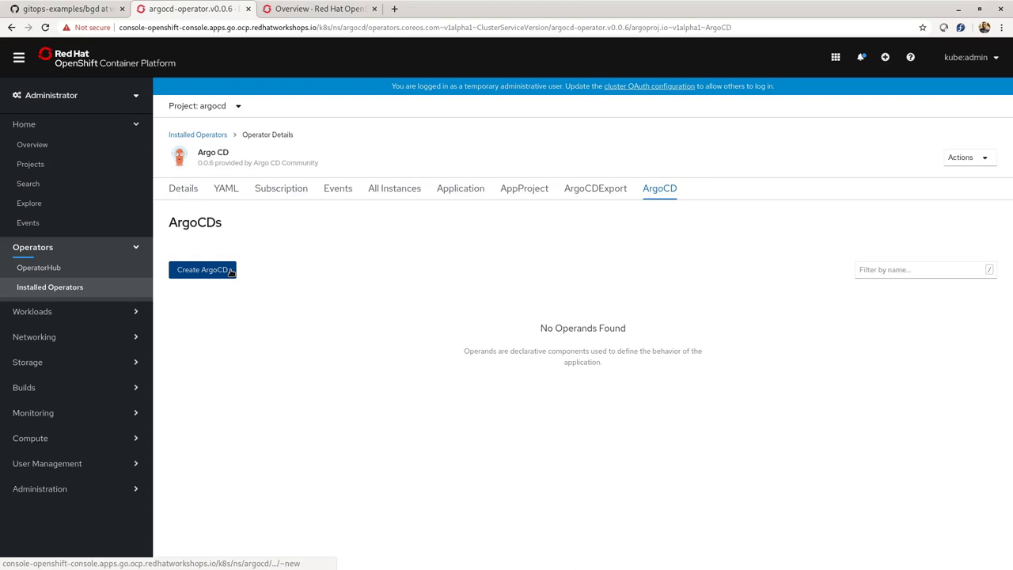
pyautogui.click(231, 272)
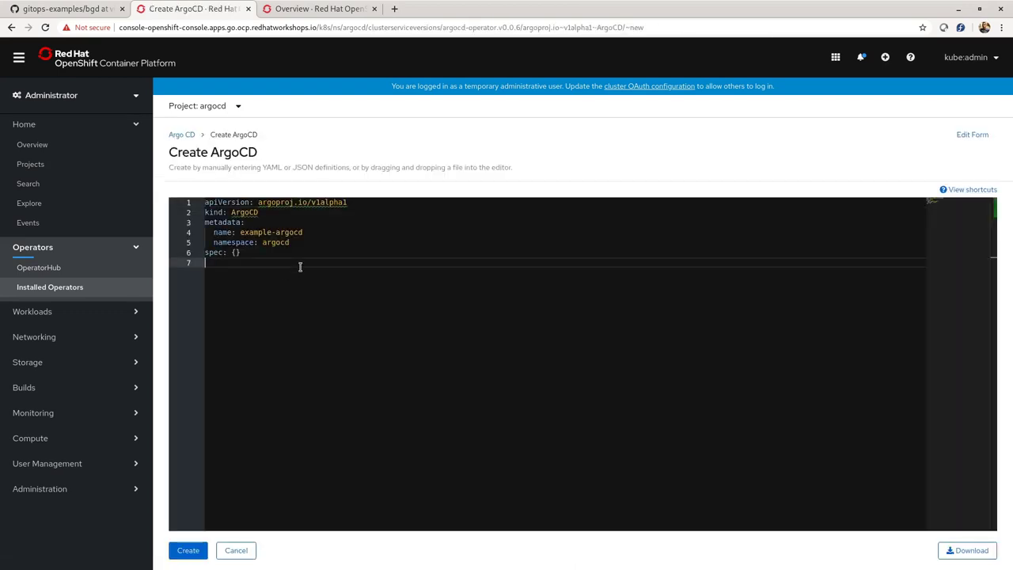
pyautogui.hotkey('ctrl', 'a')
pyautogui.write('apiVersion: argoproj.io/v1alpha1 kind: ArgoCD metadata:   name: argocd   namespace: argocd spec:   server:     route: true   dex:     openShiftOAuth: true     image: quay.io/ablock/dex     version: openshift-connector   rbac:     policy: |       g, system:cluster-admins, role:admin')
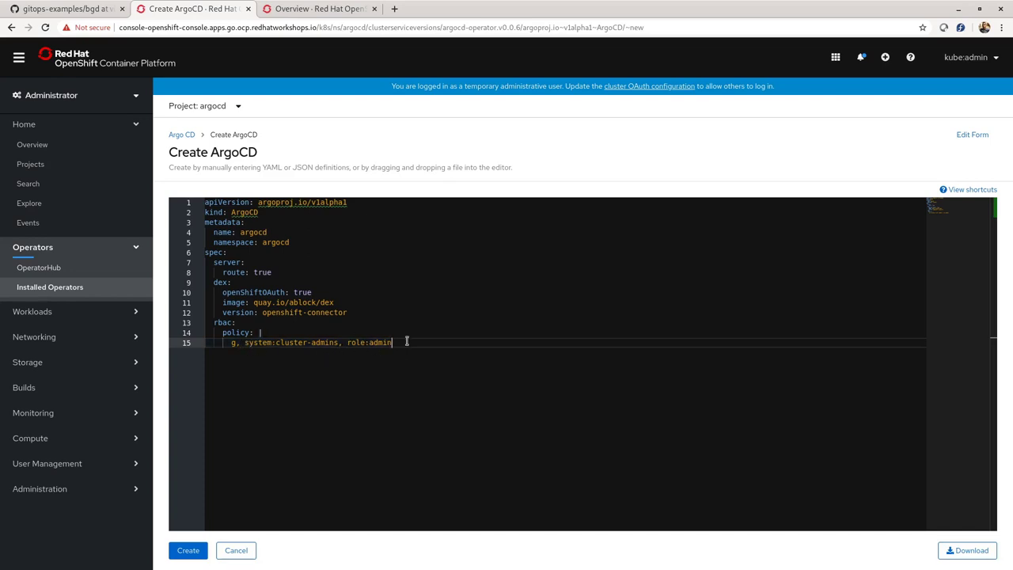
pyautogui.click(180, 551)
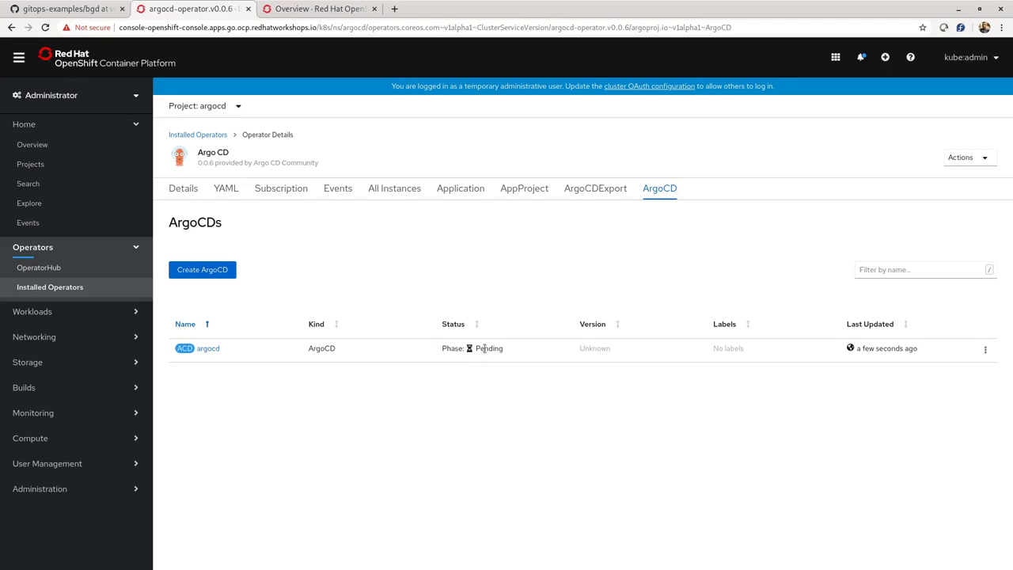
# Step: Examine the container image and COLOR environment variable in bgd-deployment.yaml of the gitops-examples GitHub repository, returning to the bgd folder
pyautogui.click(92, 8)
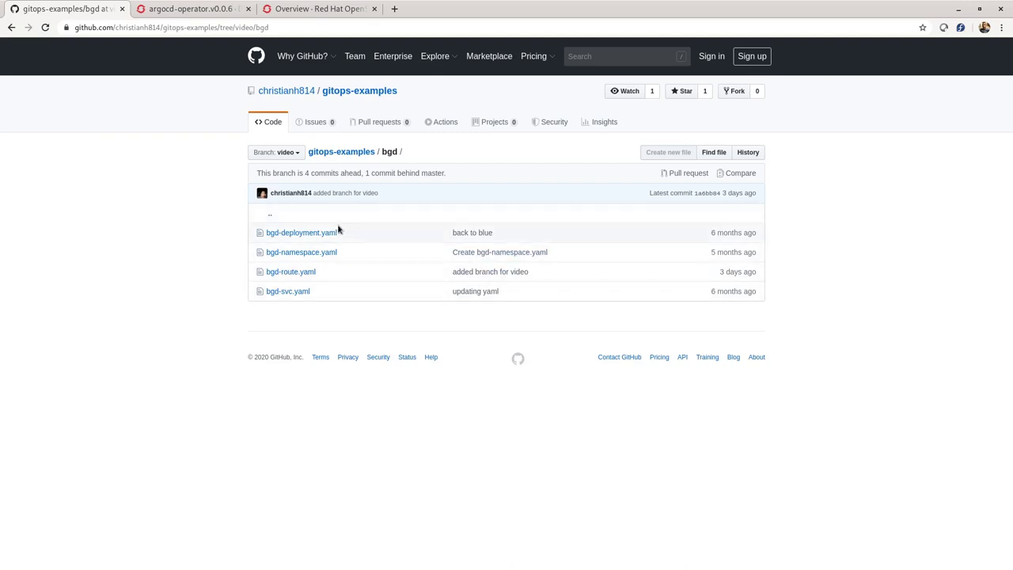
pyautogui.click(322, 234)
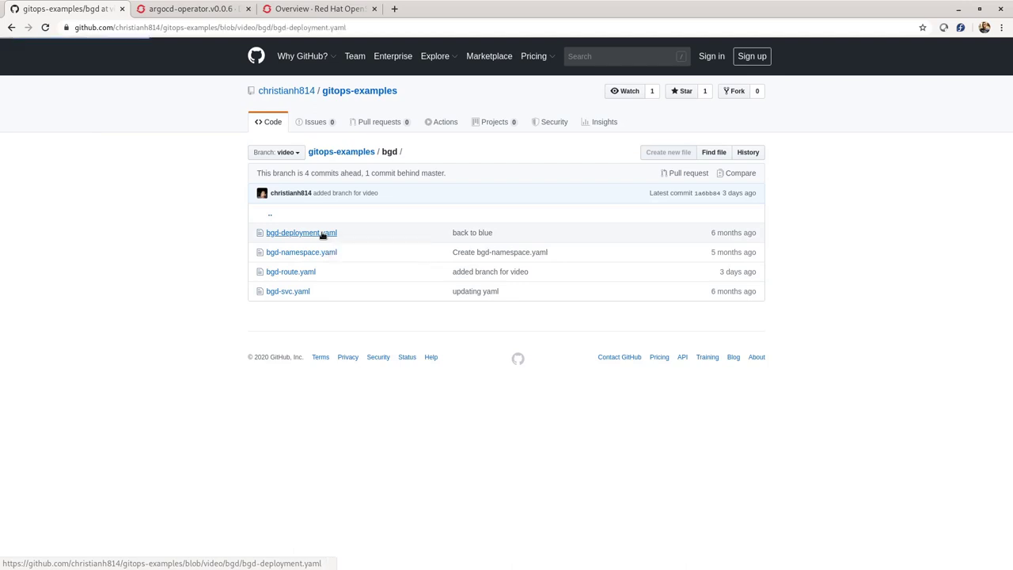
pyautogui.scroll(-3, 348, 256)
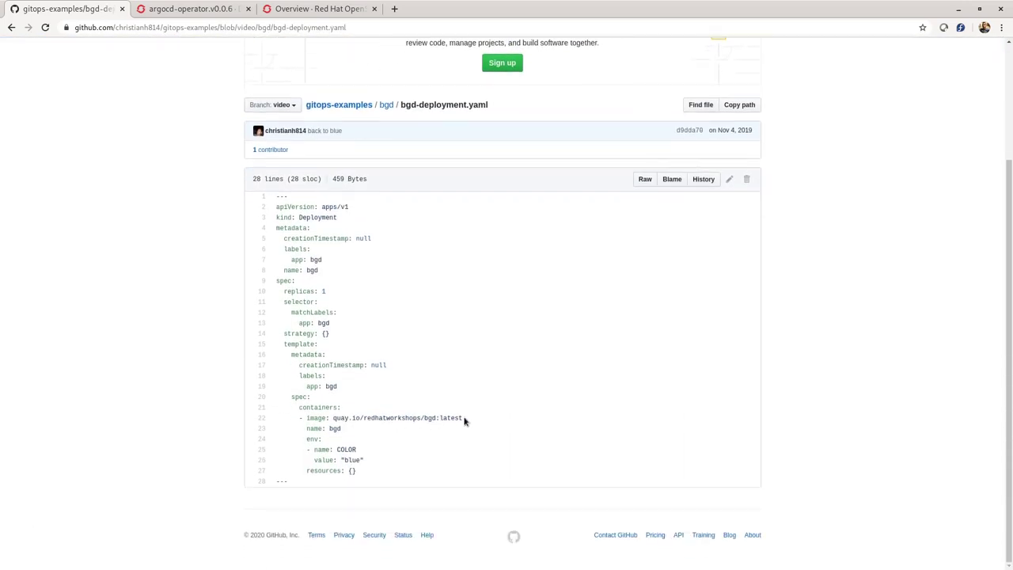
pyautogui.moveTo(464, 419); pyautogui.dragTo(332, 418)
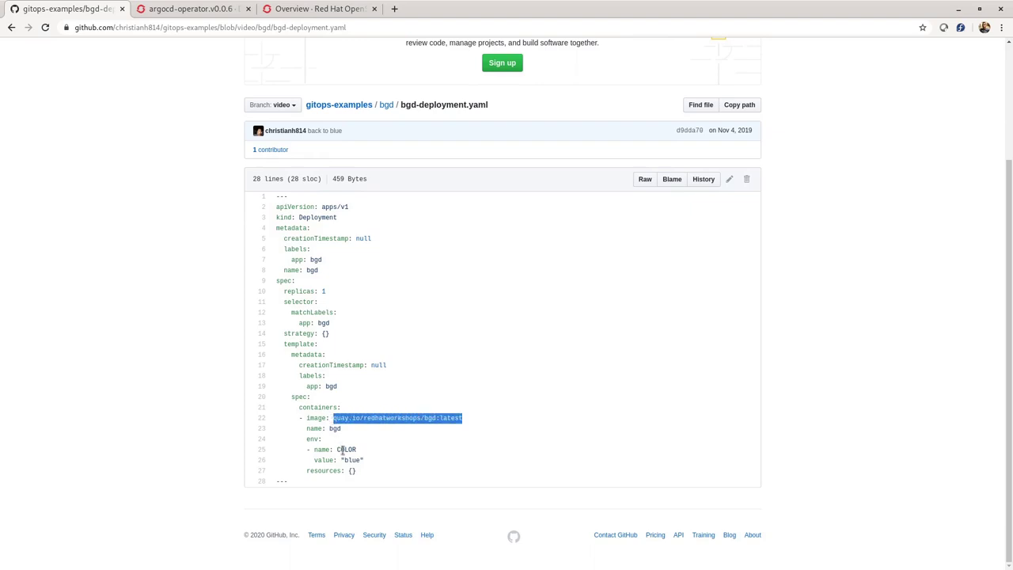
pyautogui.doubleClick(354, 449)
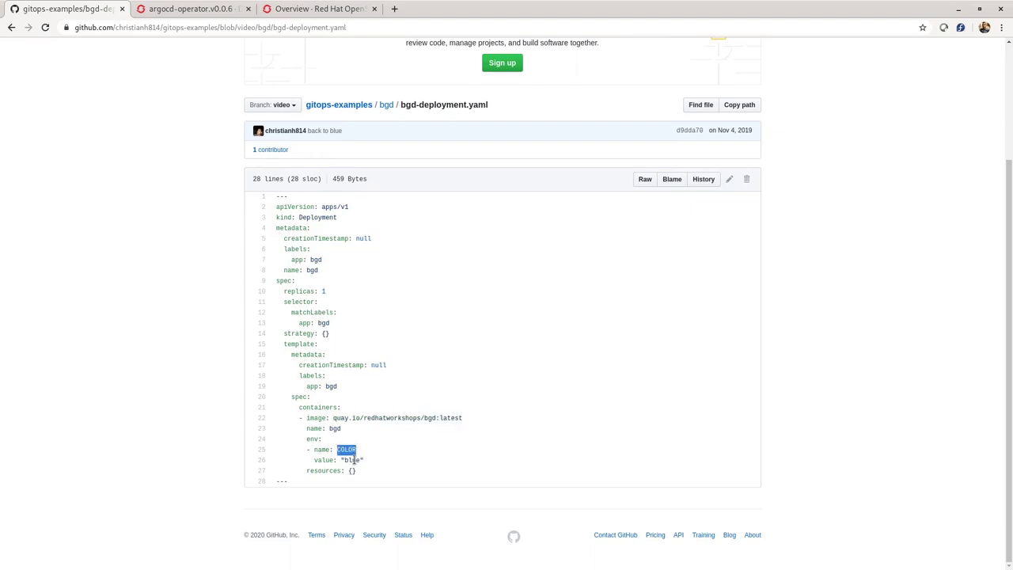
pyautogui.doubleClick(351, 460)
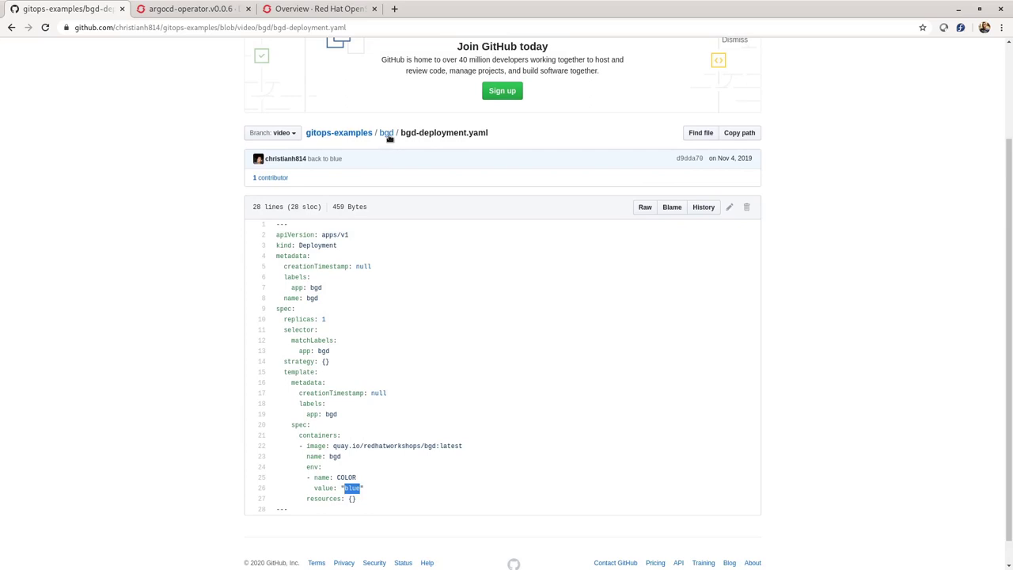
pyautogui.click(387, 134)
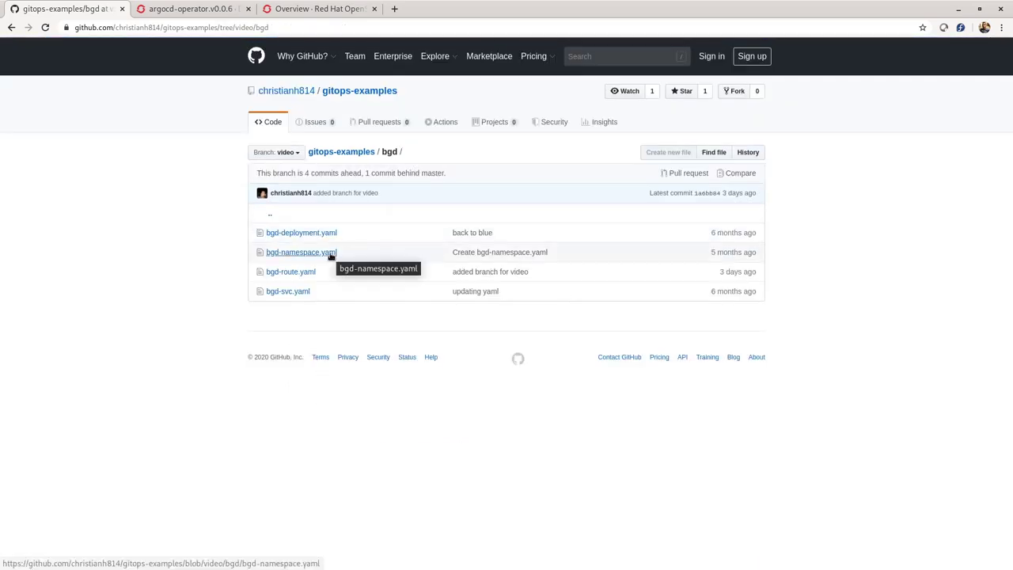
# Step: Review the namespace name in bgd-namespace.yaml and the host in bgd-route.yaml, returning to the bgd folder
pyautogui.click(330, 254)
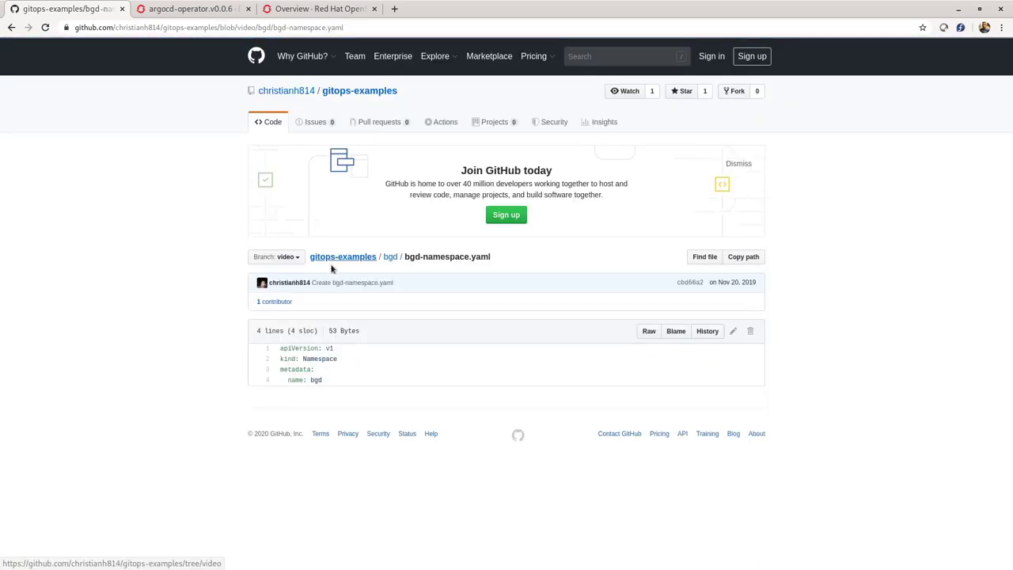
pyautogui.doubleClick(317, 380)
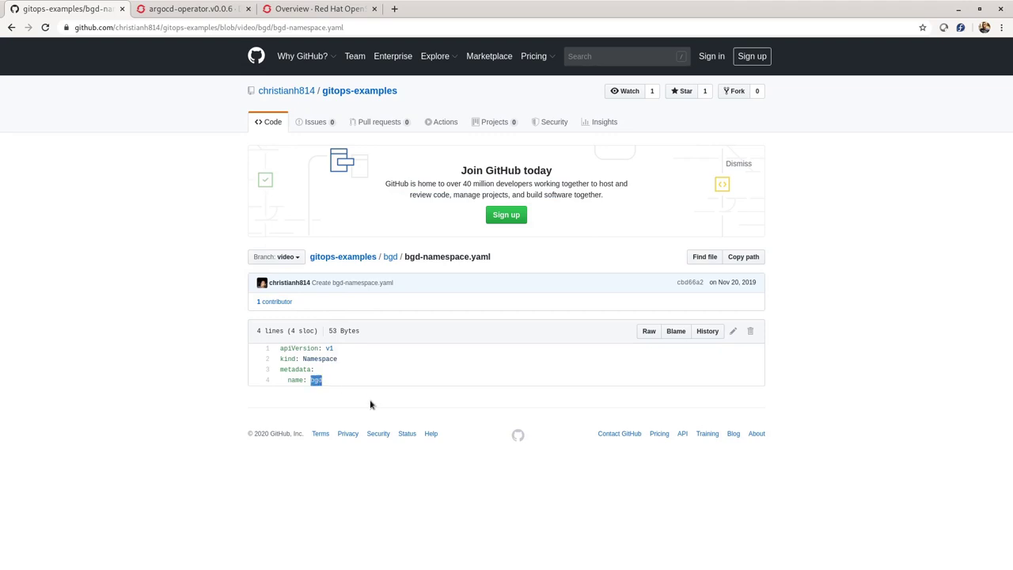
pyautogui.click(391, 256)
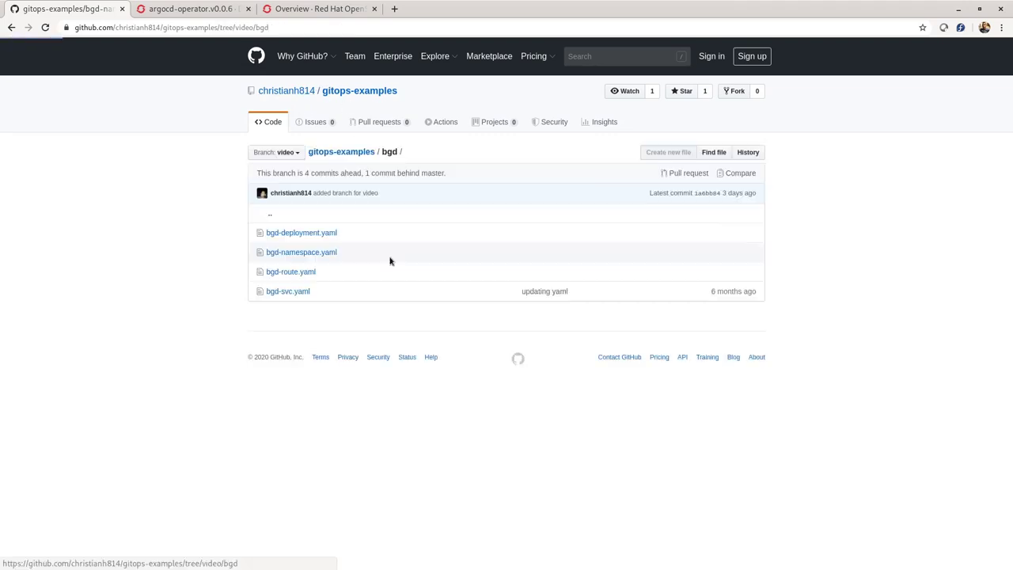
pyautogui.click(306, 275)
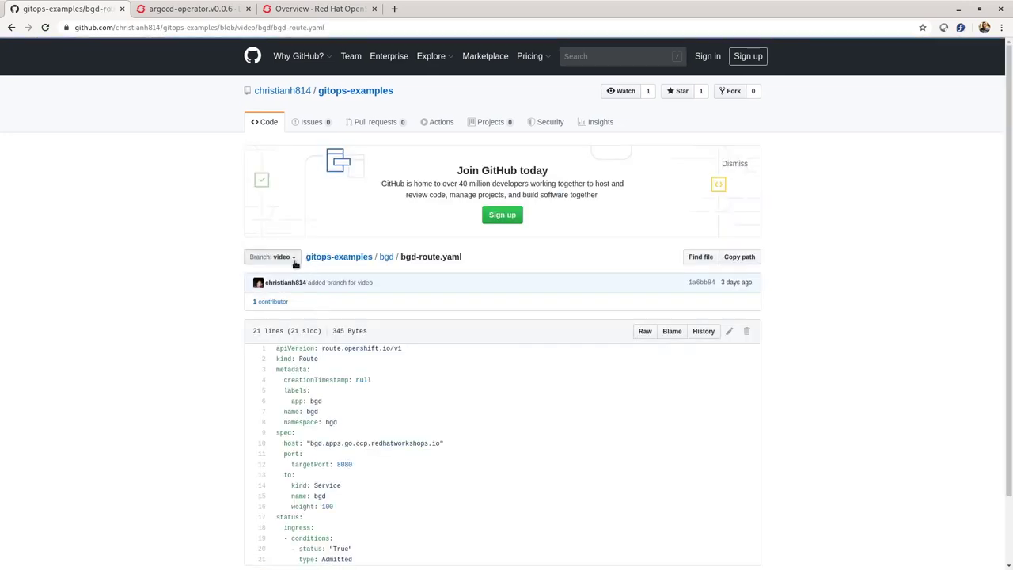
pyautogui.scroll(-2, 306, 279)
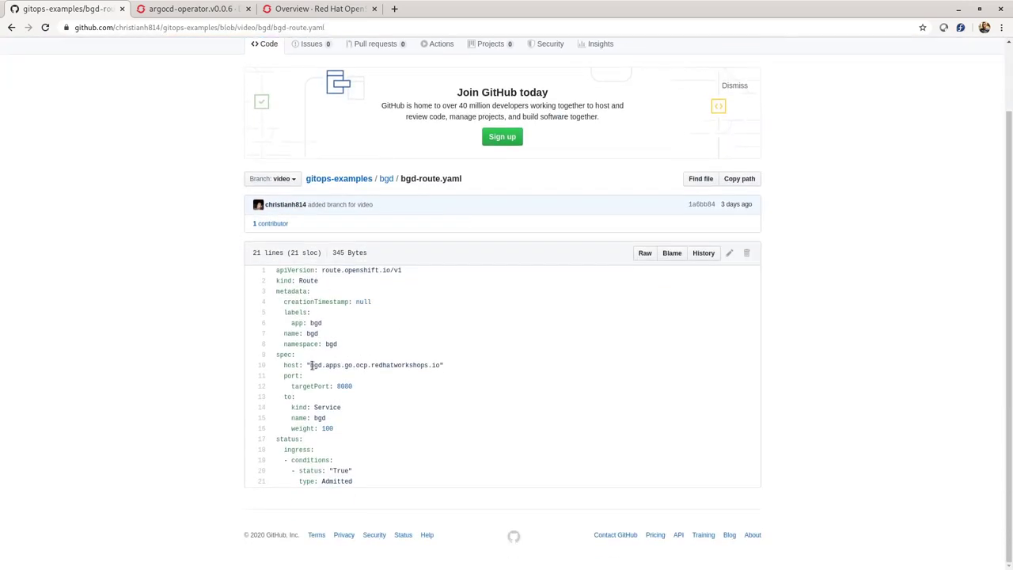
pyautogui.moveTo(316, 365); pyautogui.dragTo(442, 365)
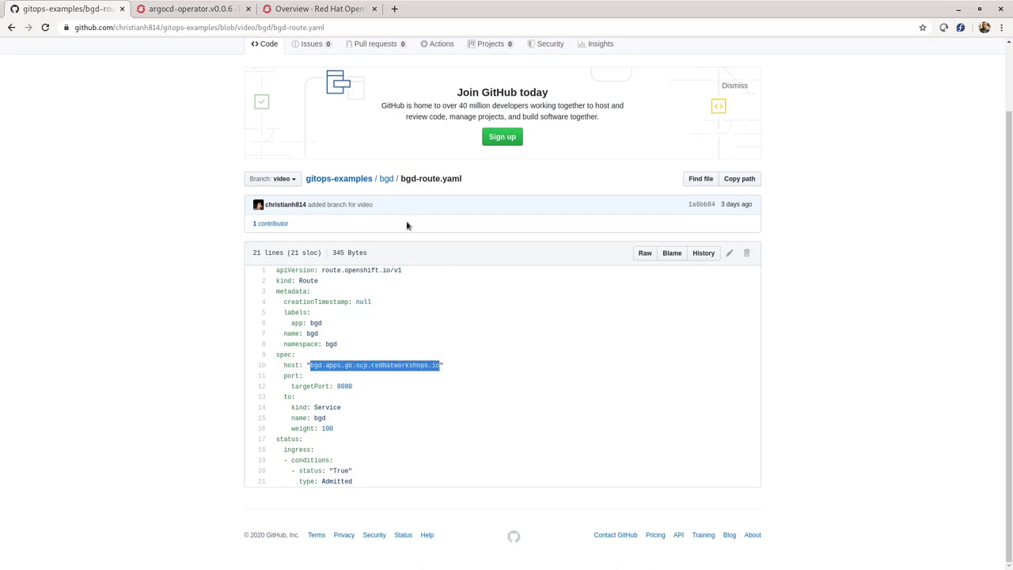
pyautogui.click(386, 179)
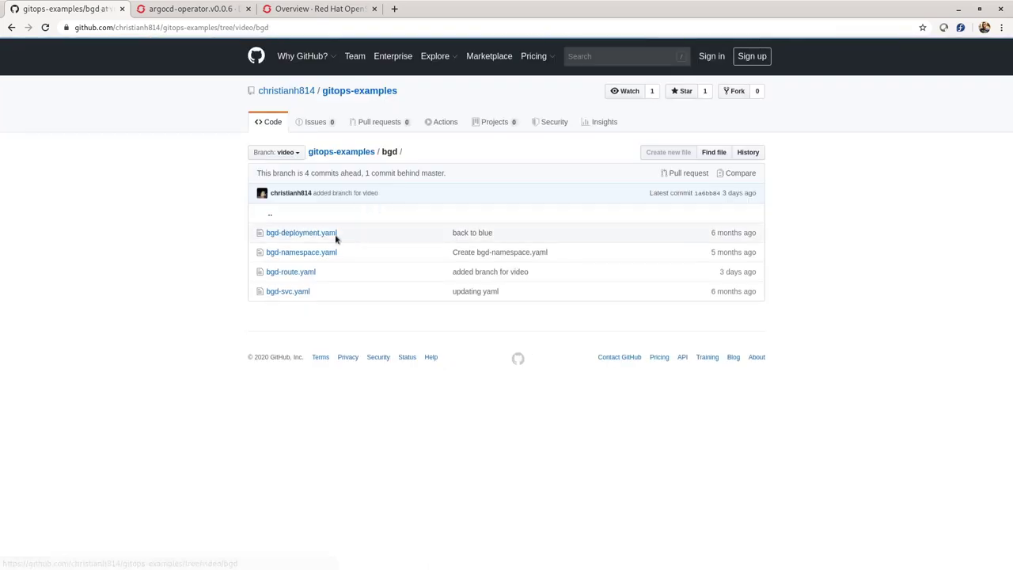
# Step: Review the service name and target port in bgd-svc.yaml, returning to the bgd folder
pyautogui.click(290, 292)
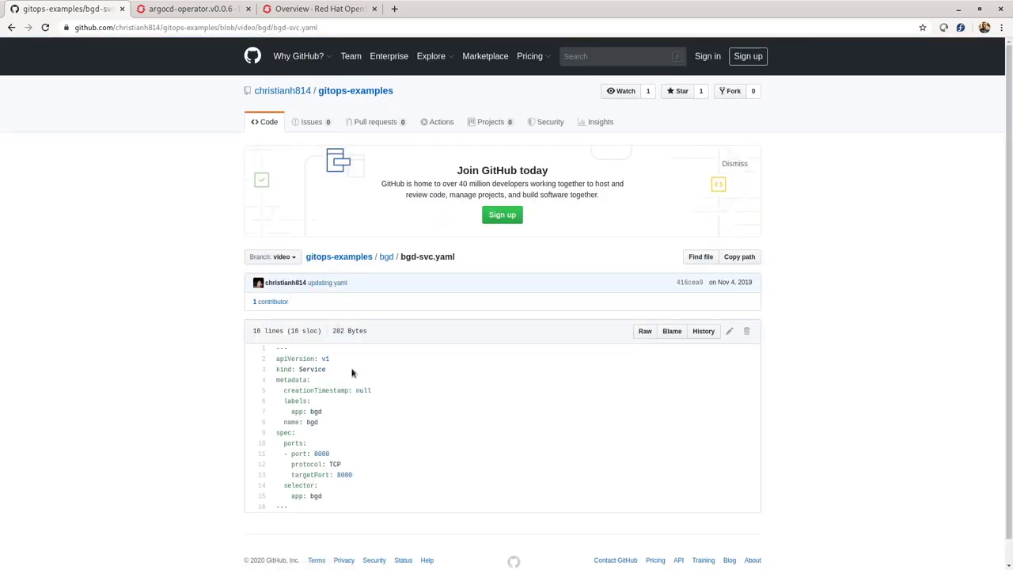
pyautogui.doubleClick(311, 424)
pyautogui.doubleClick(344, 475)
pyautogui.click(386, 257)
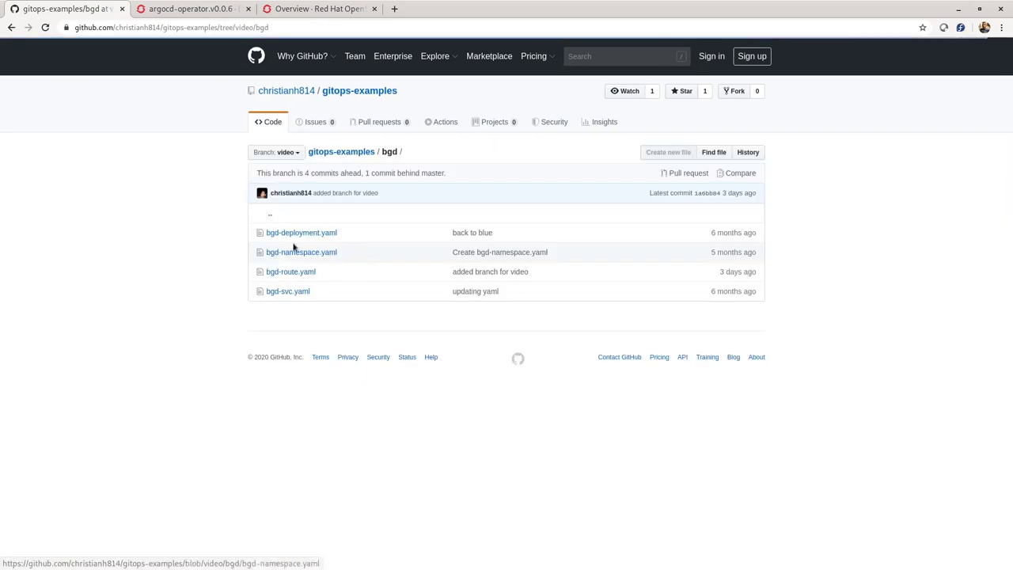
# Step: View the repository's branch list without switching branches, and return to the OpenShift console to check the argocd instance's status
pyautogui.click(299, 154)
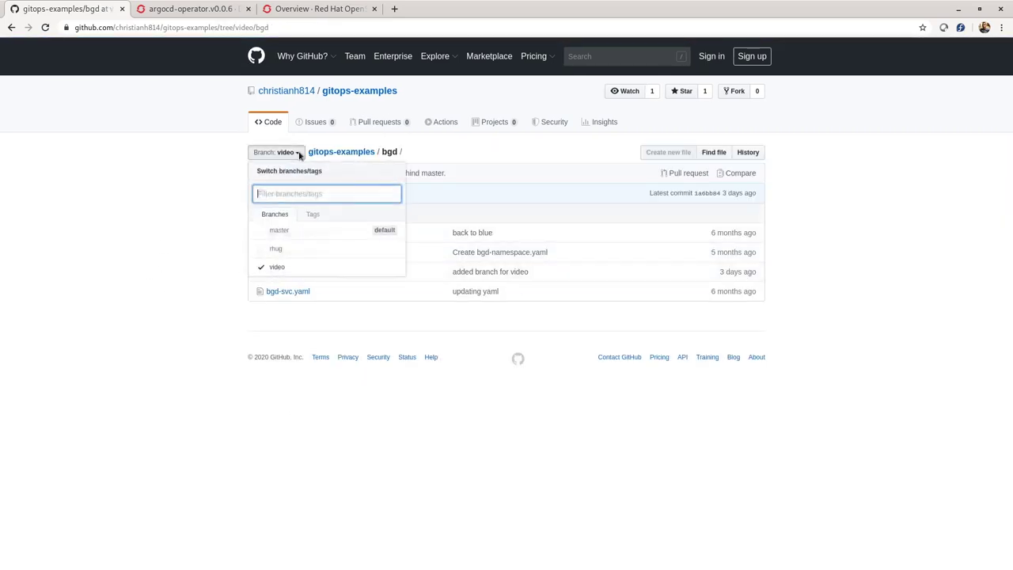
pyautogui.click(214, 274)
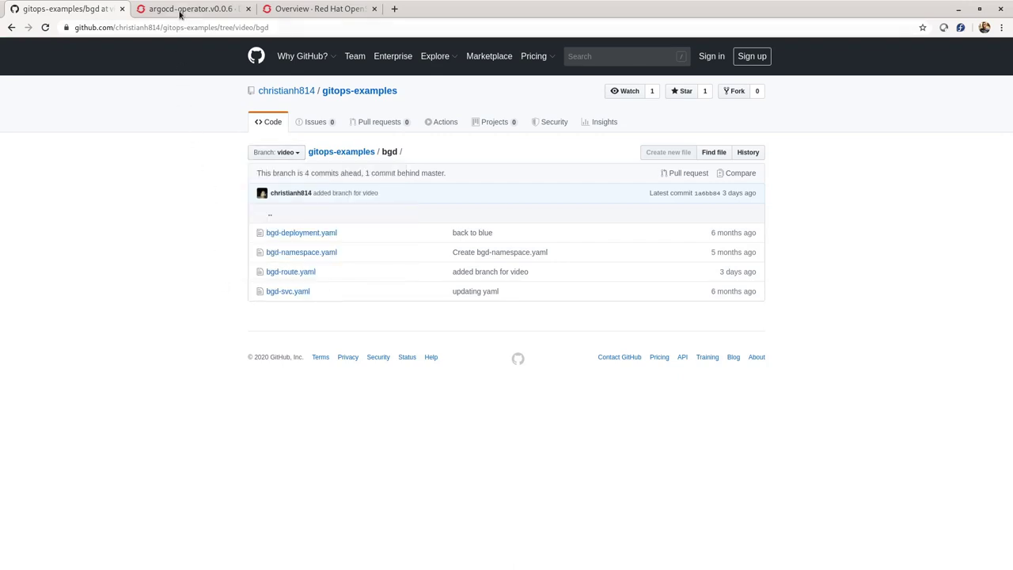
pyautogui.click(182, 9)
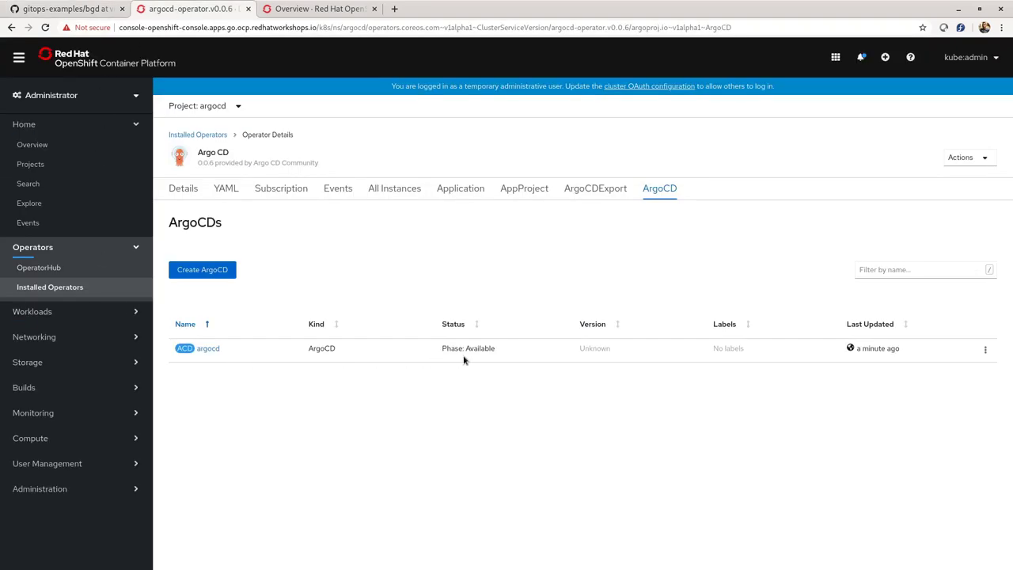
# Step: Check the pods in the argocd project and list the project's routes
pyautogui.click(94, 313)
pyautogui.click(26, 332)
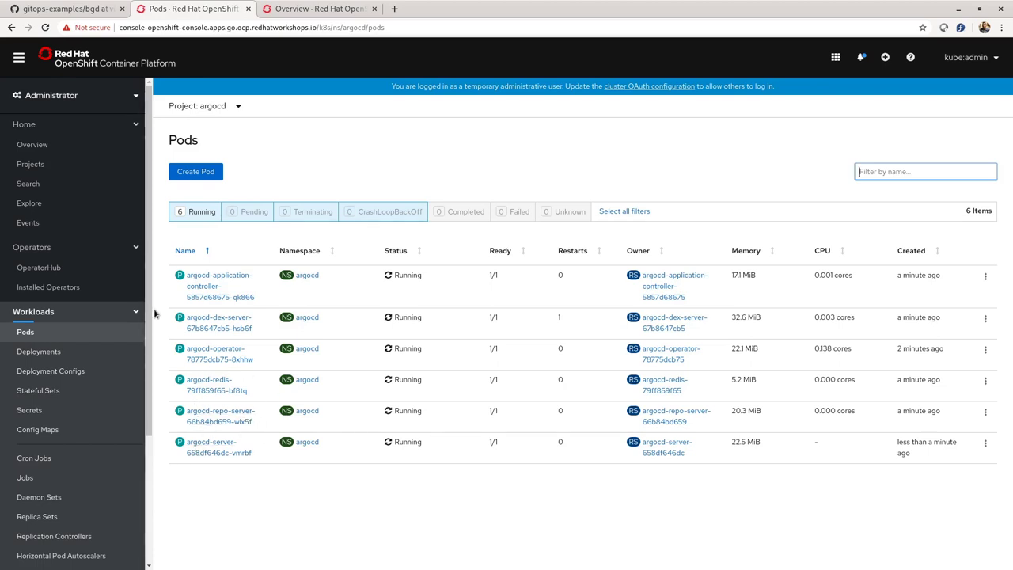
pyautogui.click(103, 314)
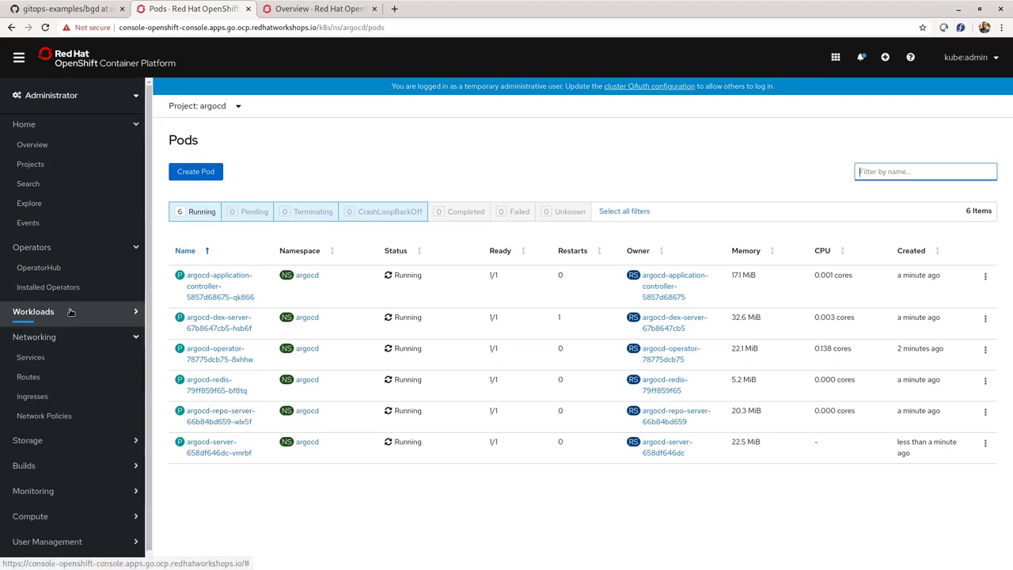
pyautogui.click(51, 382)
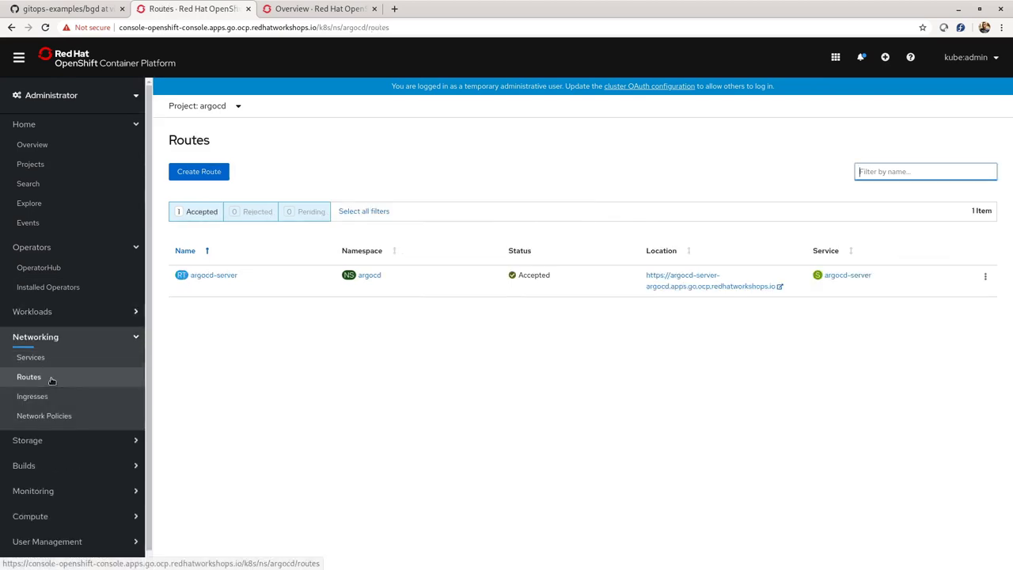
# Step: Open the argocd-server route's location, proceed past the certificate warning and log in to Argo CD via OpenShift
pyautogui.click(668, 281)
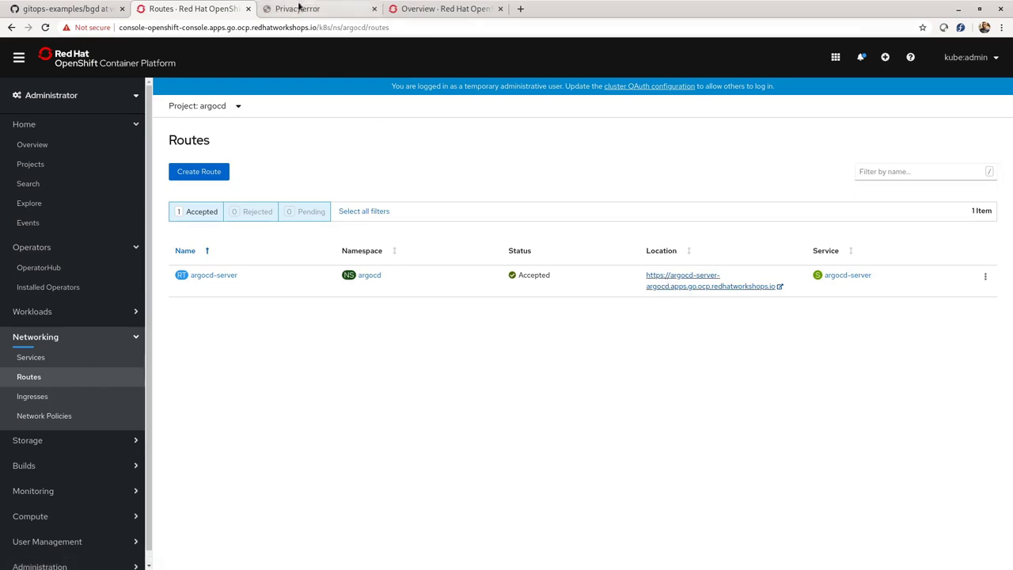
pyautogui.click(292, 11)
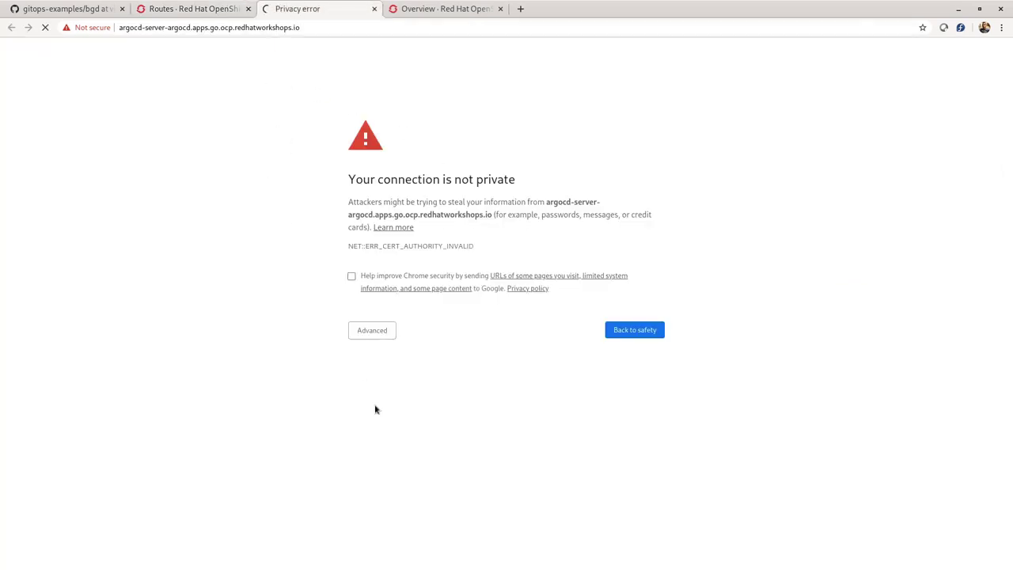
pyautogui.click(370, 331)
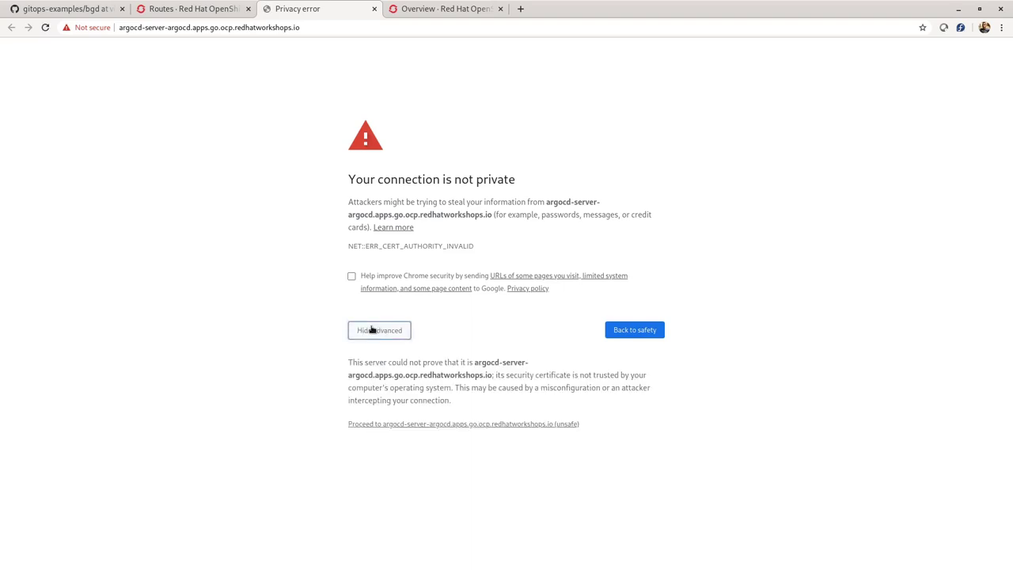
pyautogui.click(391, 425)
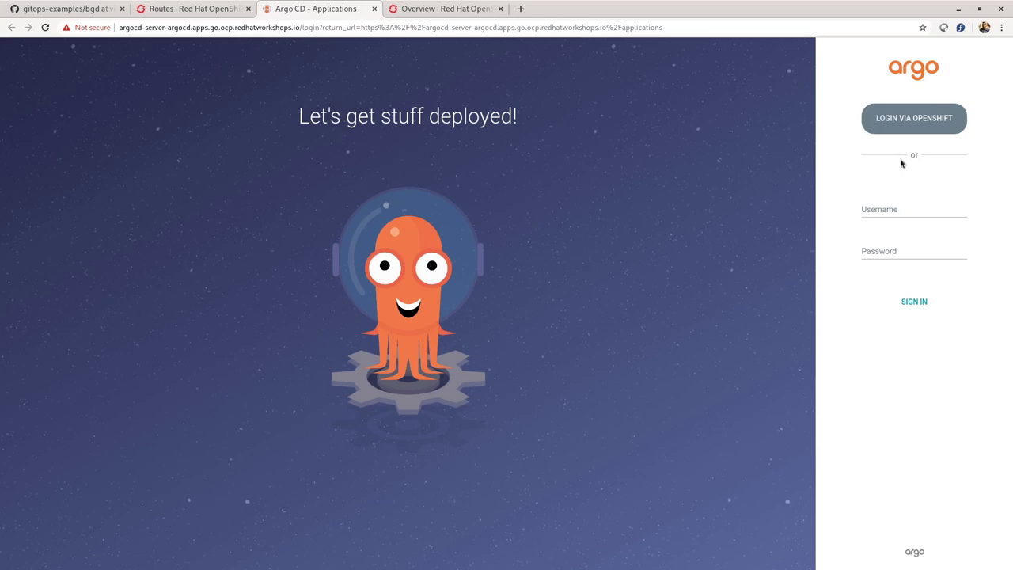
pyautogui.click(907, 130)
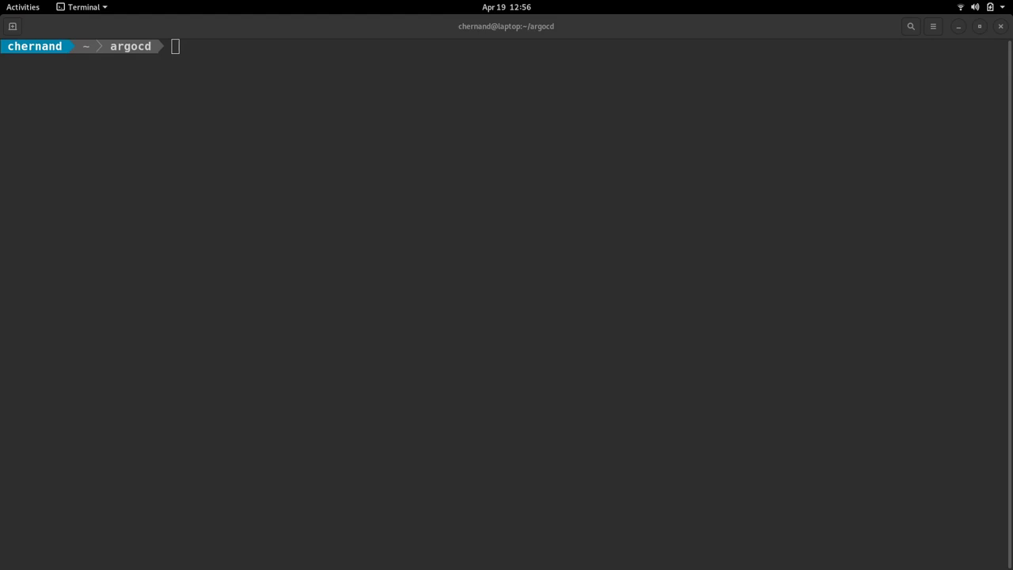
# Step: Switch to the terminal, run "argocd login --sso argocd-server-argocd.apps.go.ocp.redhatworkshops.io" and agree to proceed insecurely
pyautogui.click(588, 187)
pyautogui.write('argocd login --sso argocd-server-argocd.apps.go.ocp.redhatworkshops.io')
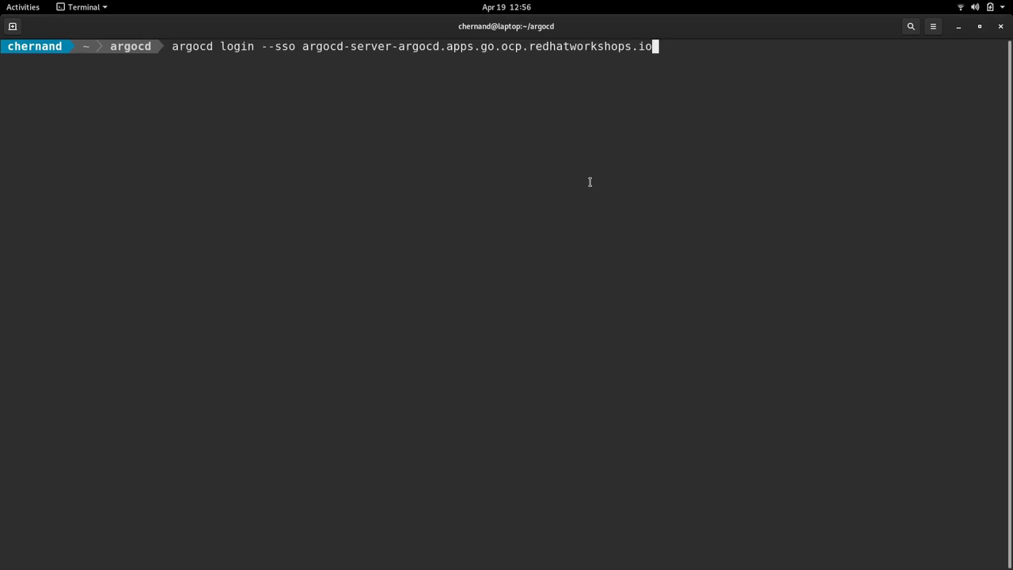
pyautogui.press('Return')
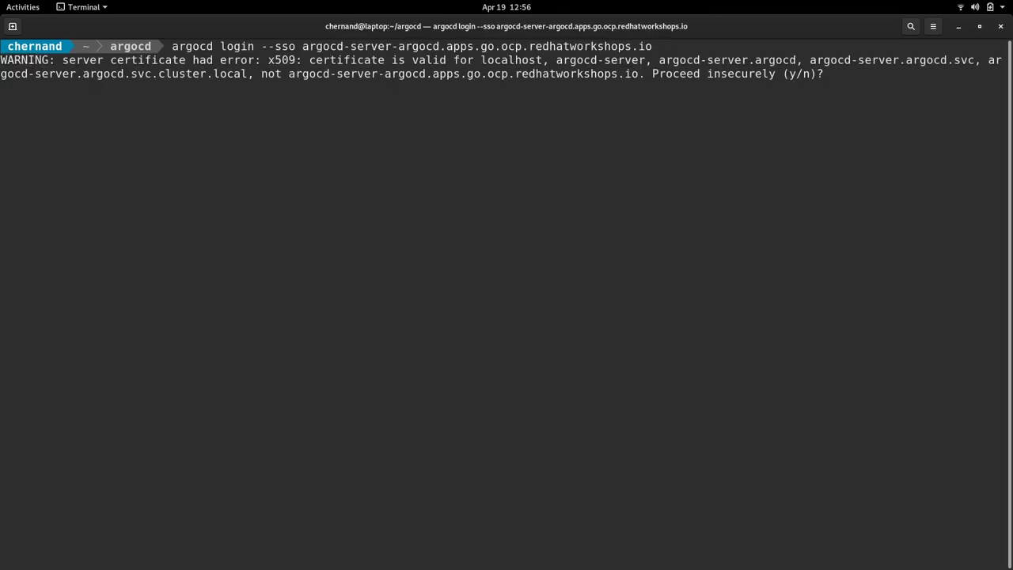
pyautogui.write('y')
pyautogui.press('Return')
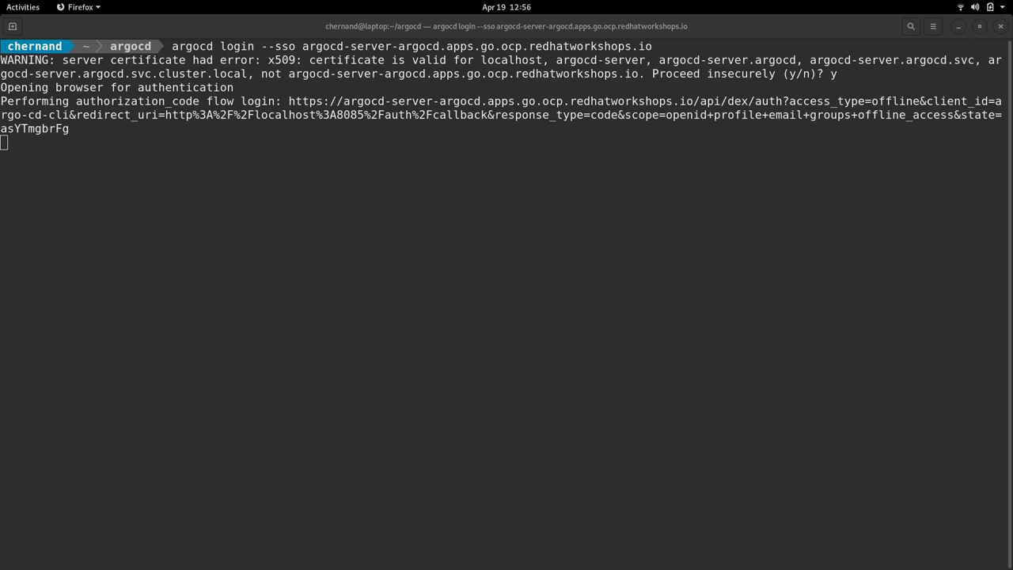
# Step: Copy the authorization link from the terminal, open it in a new Chrome tab to authenticate, and close that tab
pyautogui.hotkey('alt', 'Tab')
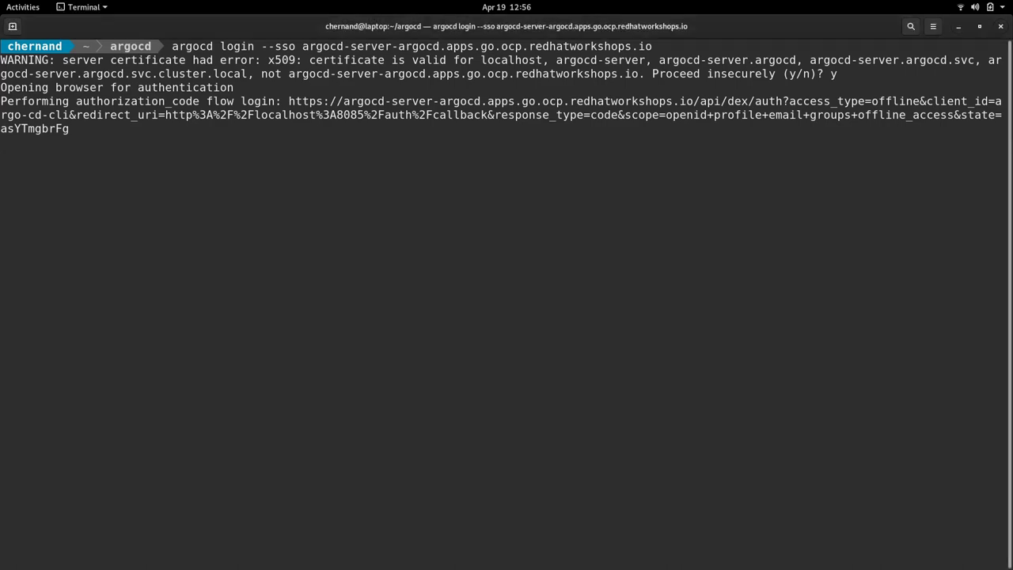
pyautogui.rightClick(350, 124)
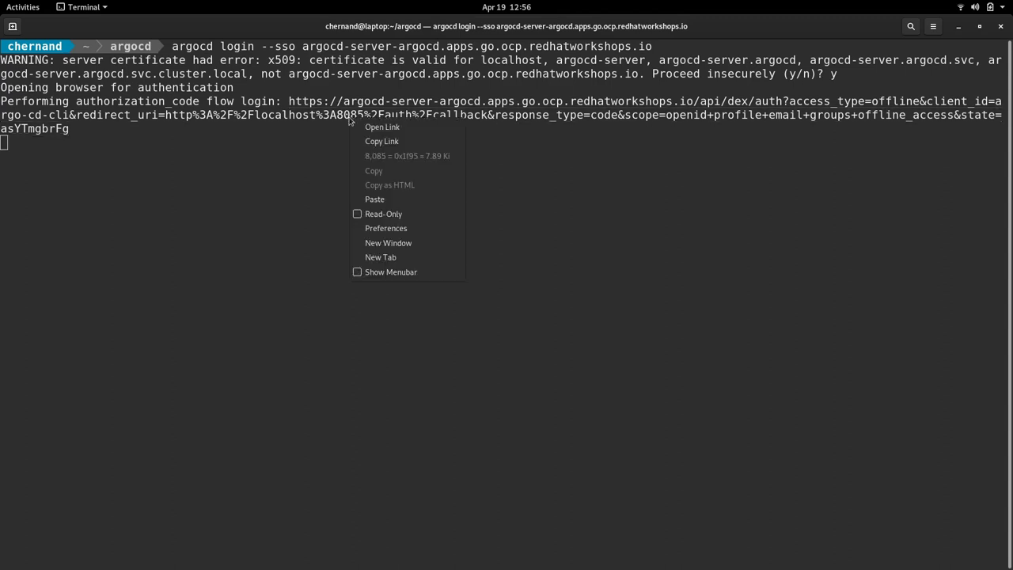
pyautogui.click(381, 141)
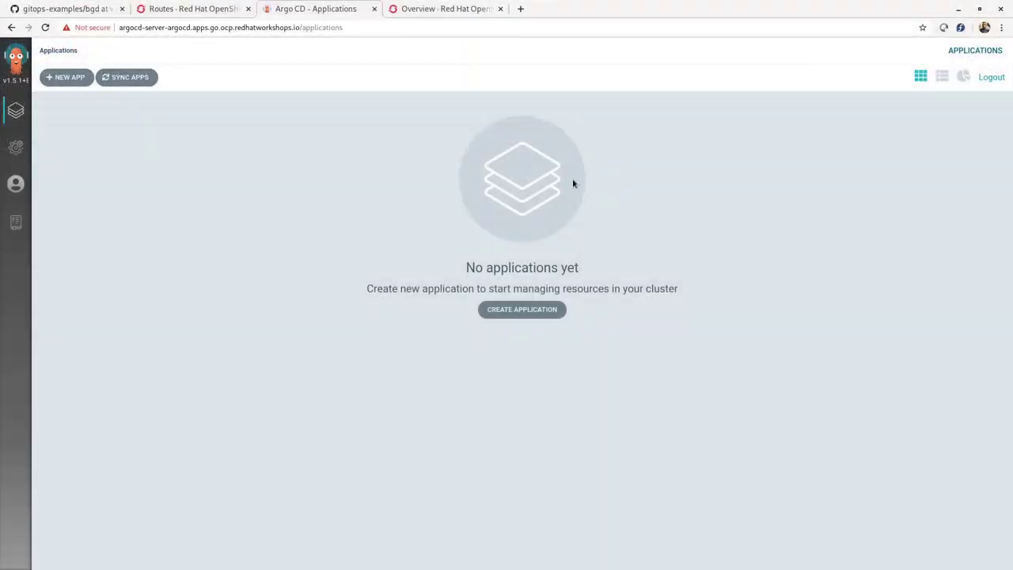
pyautogui.hotkey('ctrl', 't')
pyautogui.hotkey('ctrl', 'v')
pyautogui.press('Return')
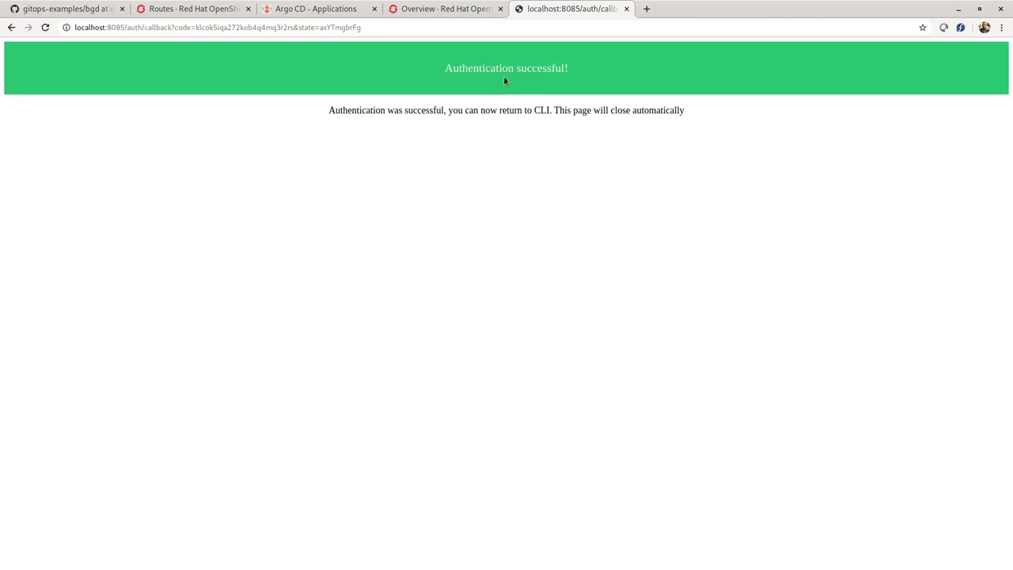
pyautogui.click(625, 9)
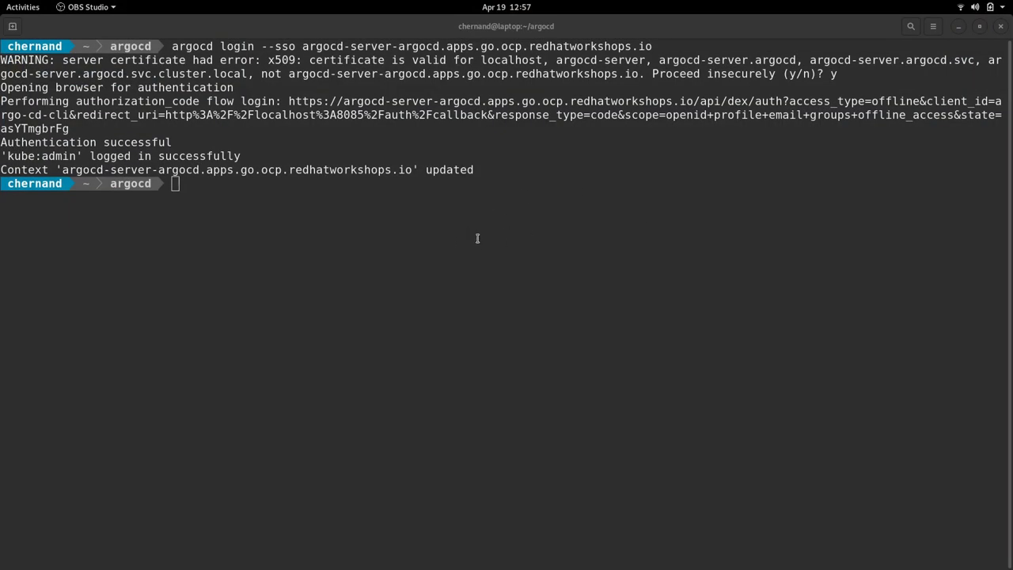
# Step: Return to the terminal and run "argocd cluster add" without a context to list the available contexts
pyautogui.click(475, 239)
pyautogui.write('argoc')
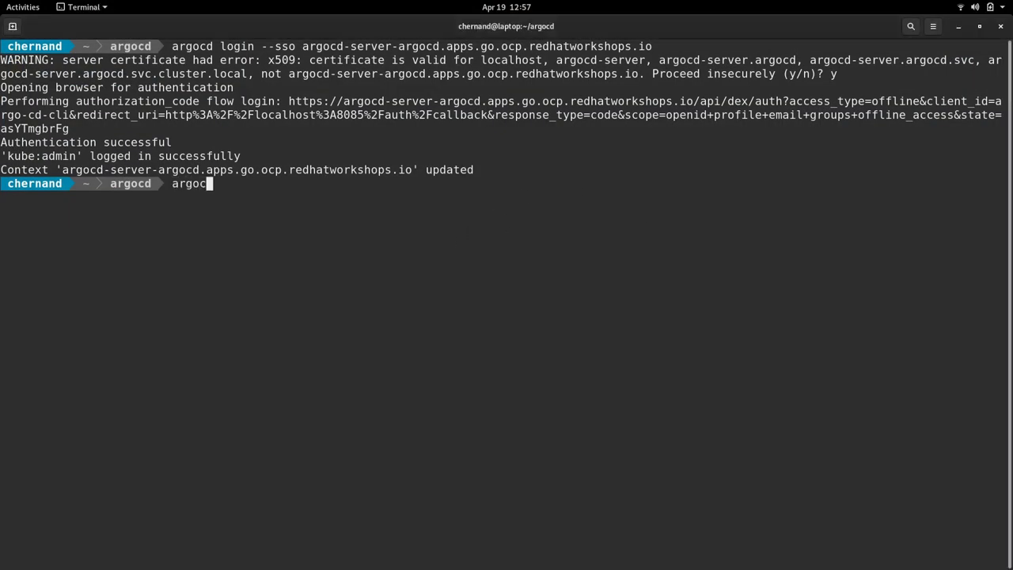
pyautogui.write('d  cluster add')
pyautogui.press('Return')
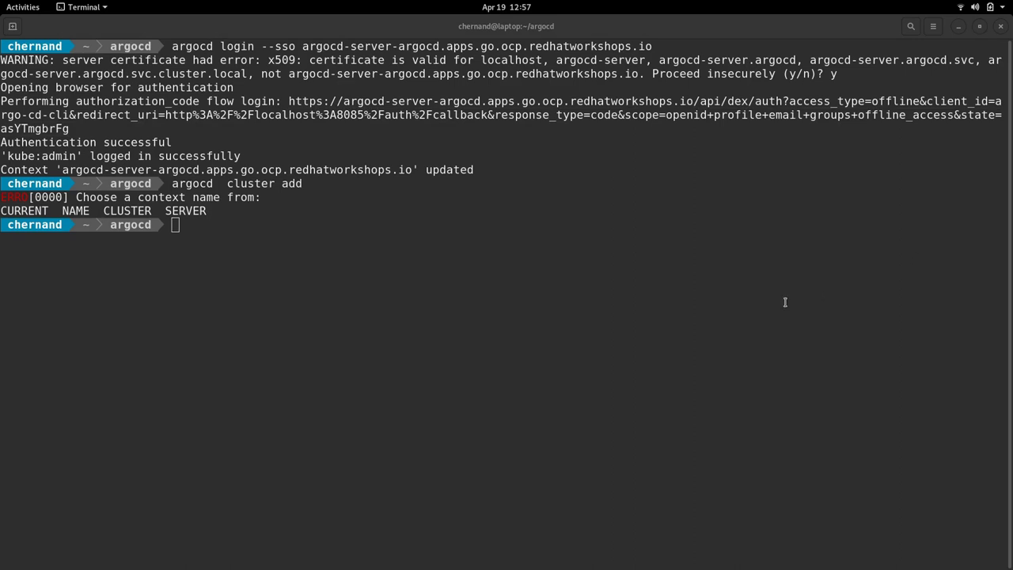
pyautogui.click(393, 235)
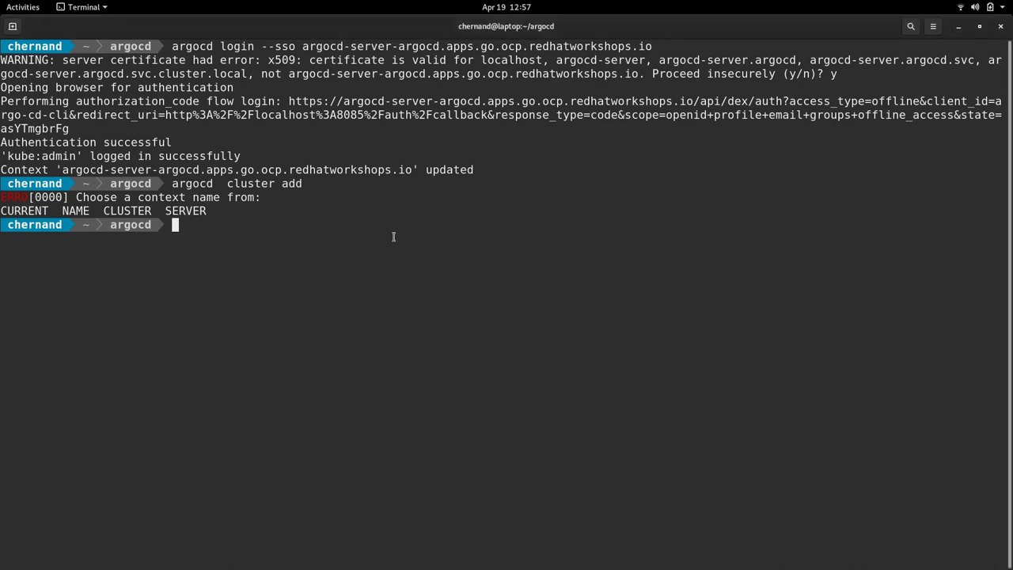
pyautogui.rightClick(364, 219)
pyautogui.click(396, 256)
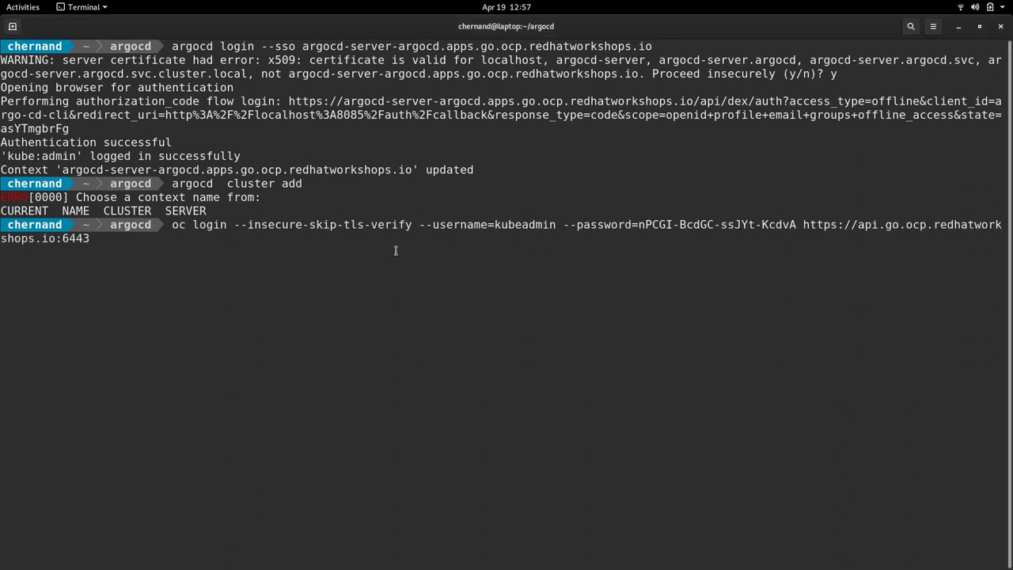
pyautogui.press('Return')
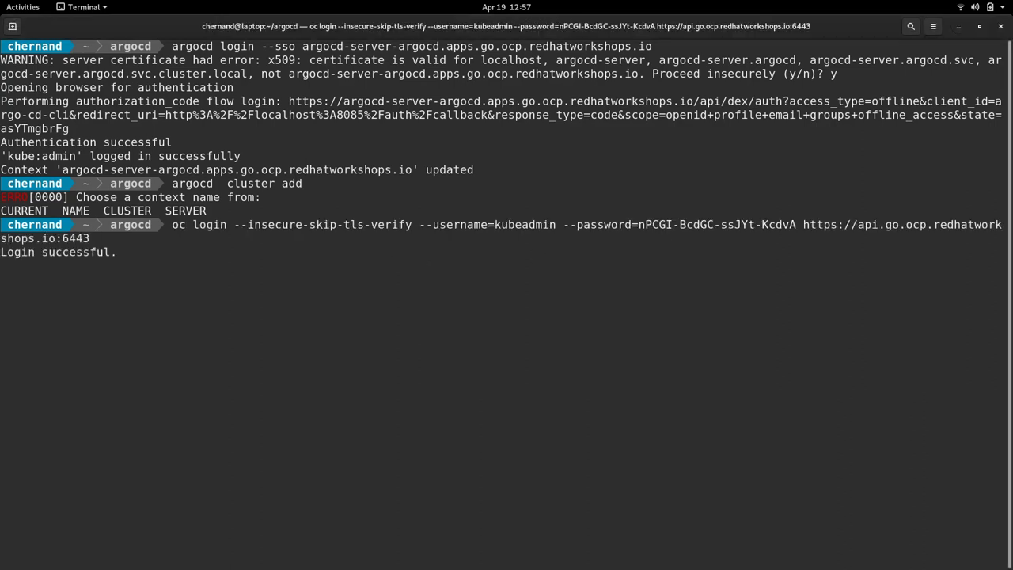
# Step: Rerun "argocd cluster add" to list the context names after the oc login
pyautogui.press('Up')
pyautogui.press('Up')
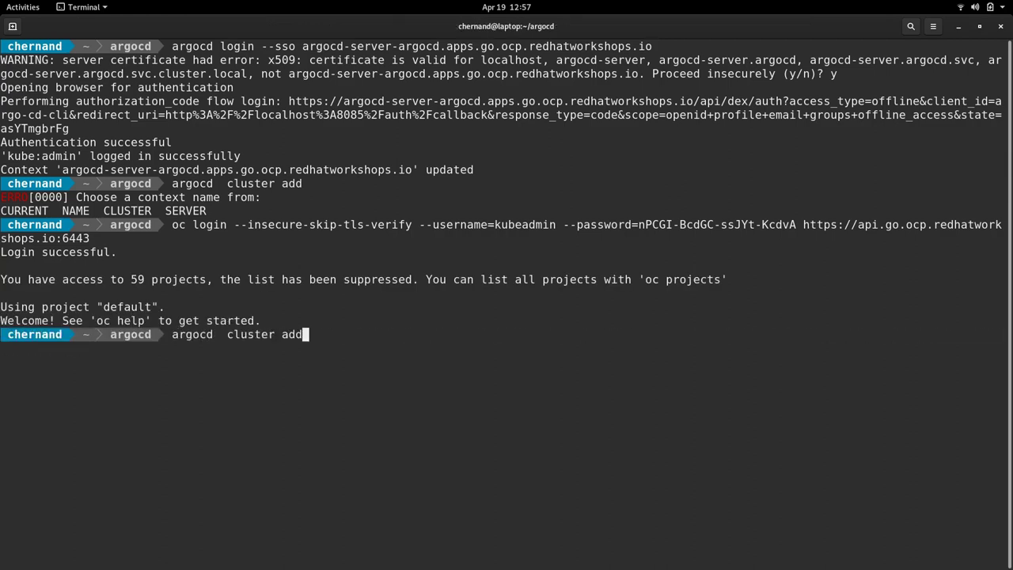
pyautogui.press('Return')
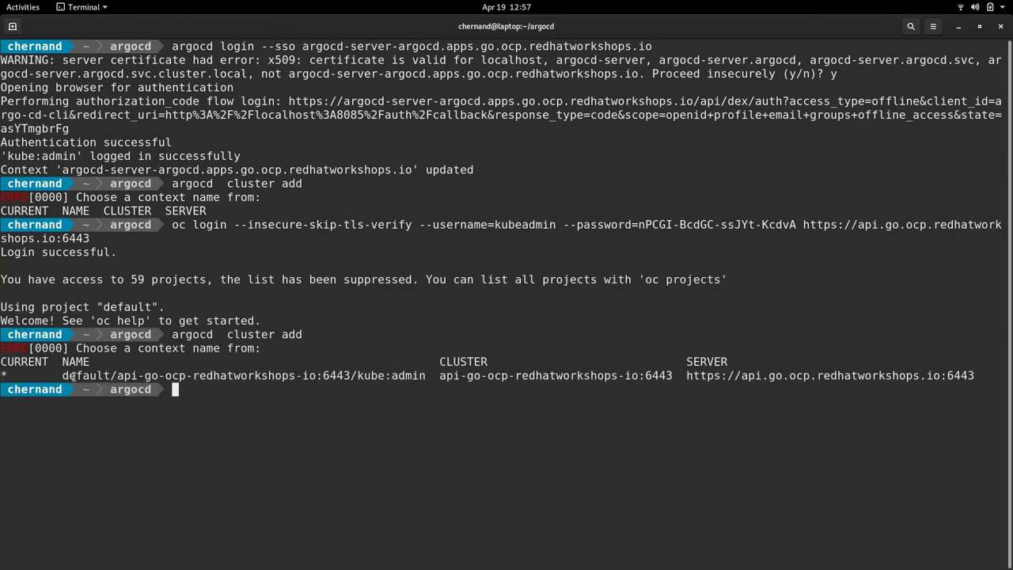
# Step: Add the context default/api-go-ocp-redhatworkshops-io:6443/kube:admin to Argo CD with "argocd cluster add"
pyautogui.moveTo(63, 375); pyautogui.dragTo(426, 375)
pyautogui.rightClick(440, 375)
pyautogui.click(451, 384)
pyautogui.click(537, 406)
pyautogui.write('argocd  cluster ad')
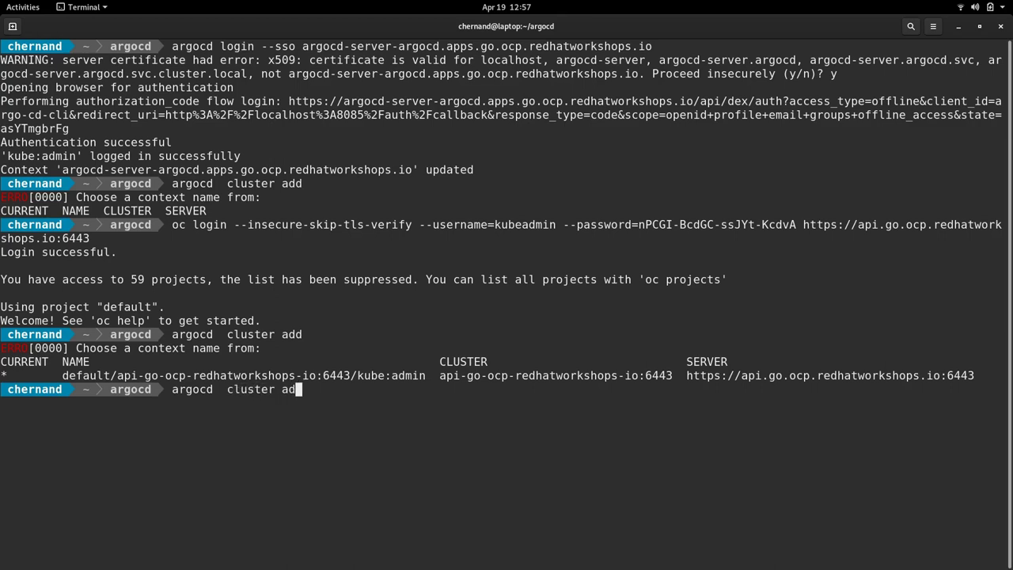
pyautogui.write('d')
pyautogui.hotkey('ctrl', 'shift', 'v')
pyautogui.press('Return')
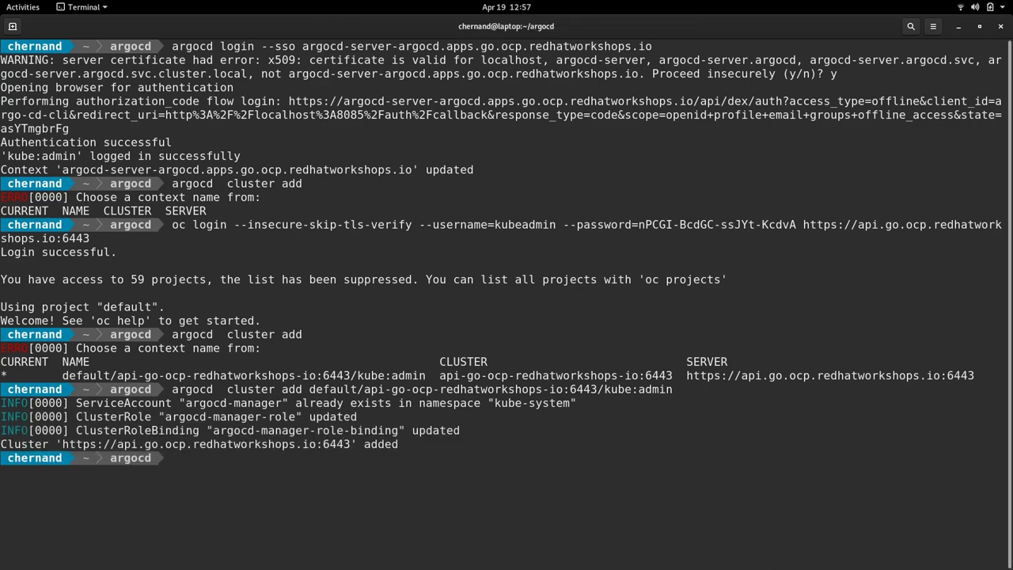
# Step: Clear the terminal and list the registered clusters with "argocd cluster list"
pyautogui.write('clear')
pyautogui.press('Return')
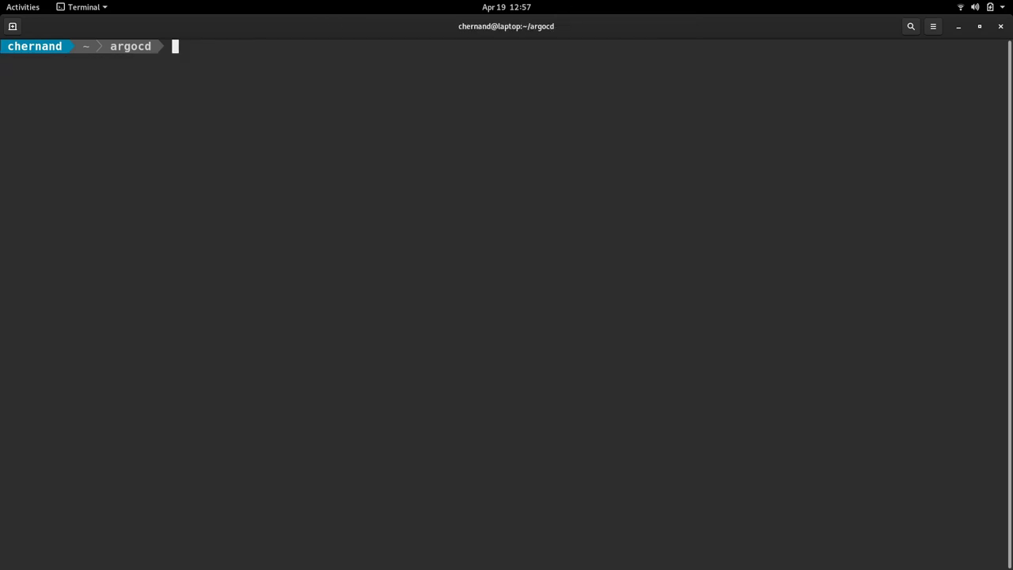
pyautogui.write('argocd cluster list')
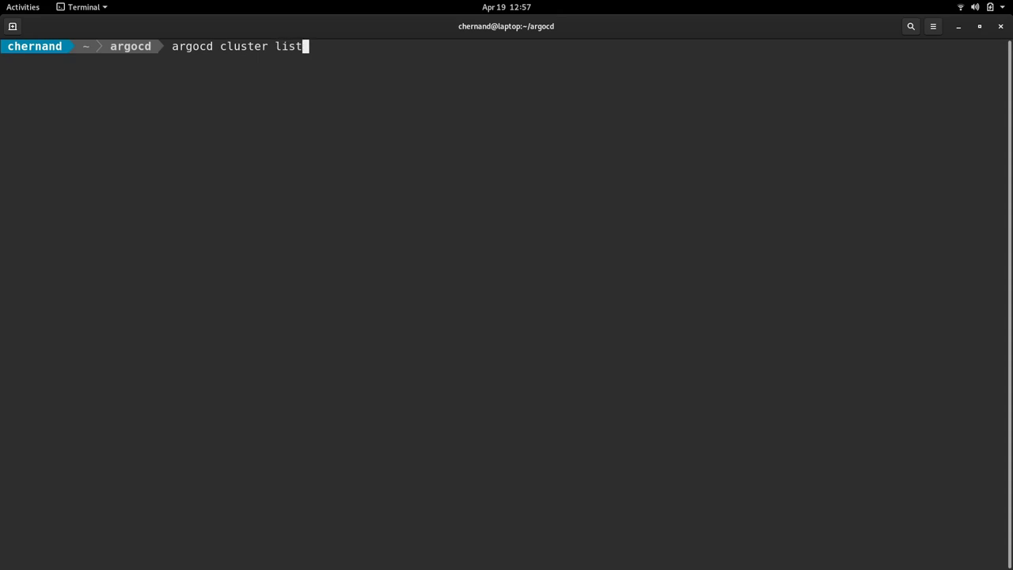
pyautogui.press('Return')
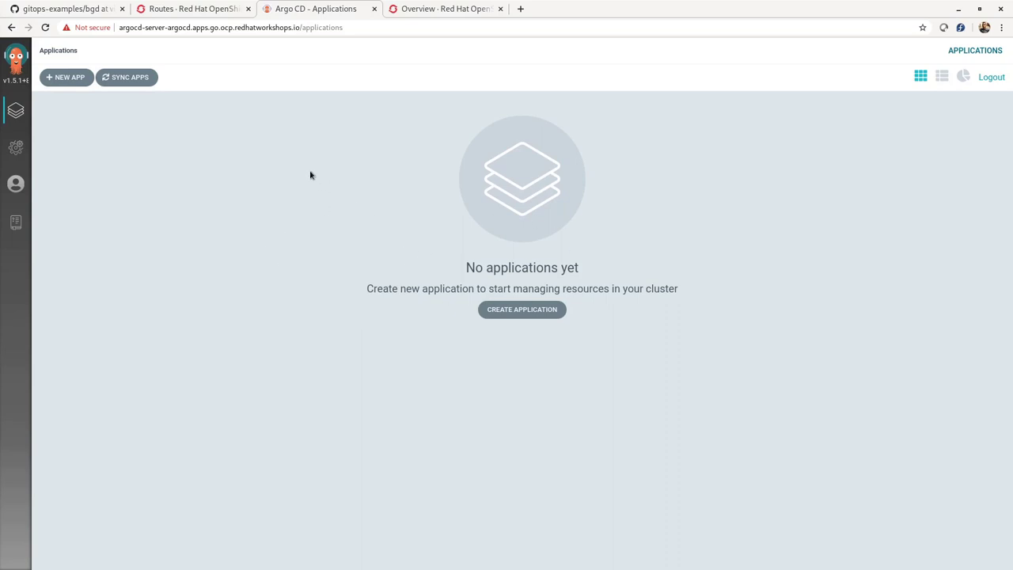
# Step: Switch to the OpenShift console in the browser and filter the cluster's projects by "bgd"
pyautogui.click(199, 10)
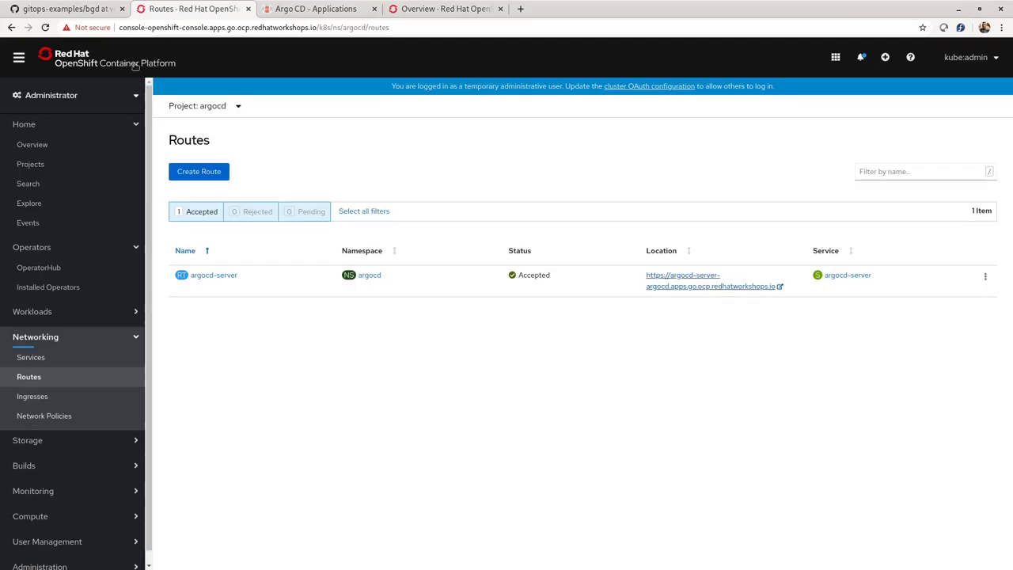
pyautogui.click(50, 163)
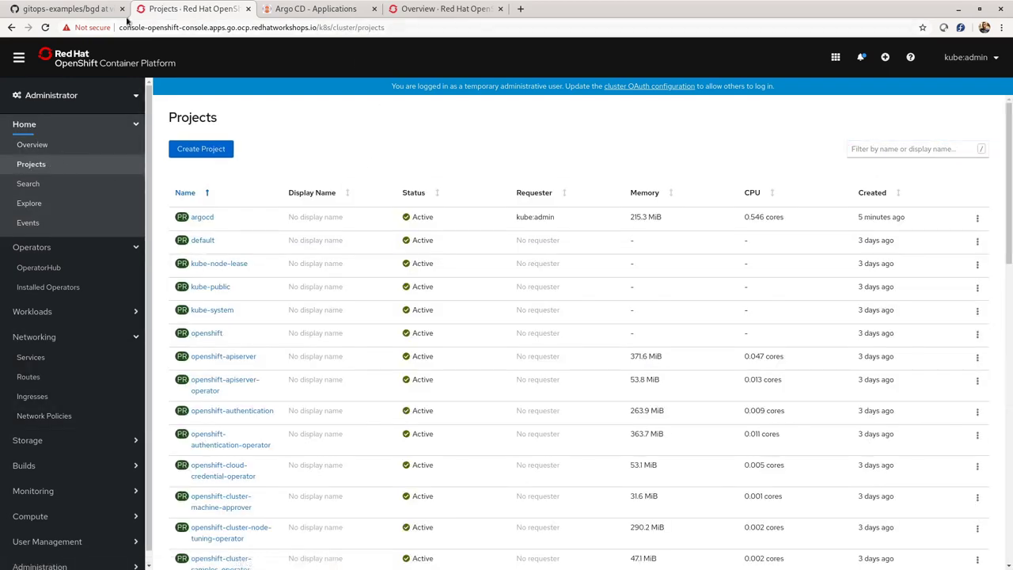
pyautogui.write('bgd')
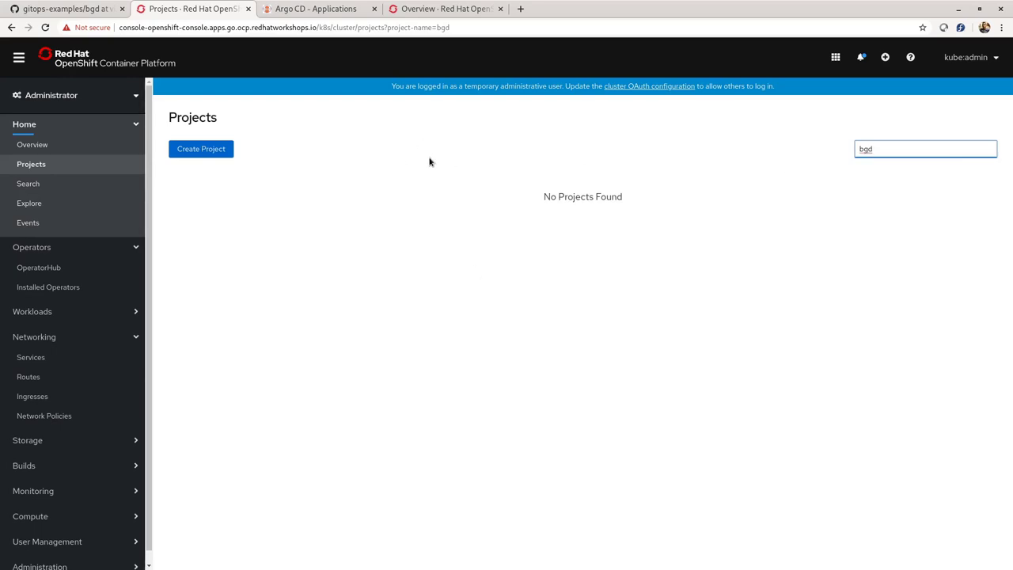
# Step: Switch to Argo CD and start a new application named bgd in the default project, keeping the sync policy Manual
pyautogui.click(333, 13)
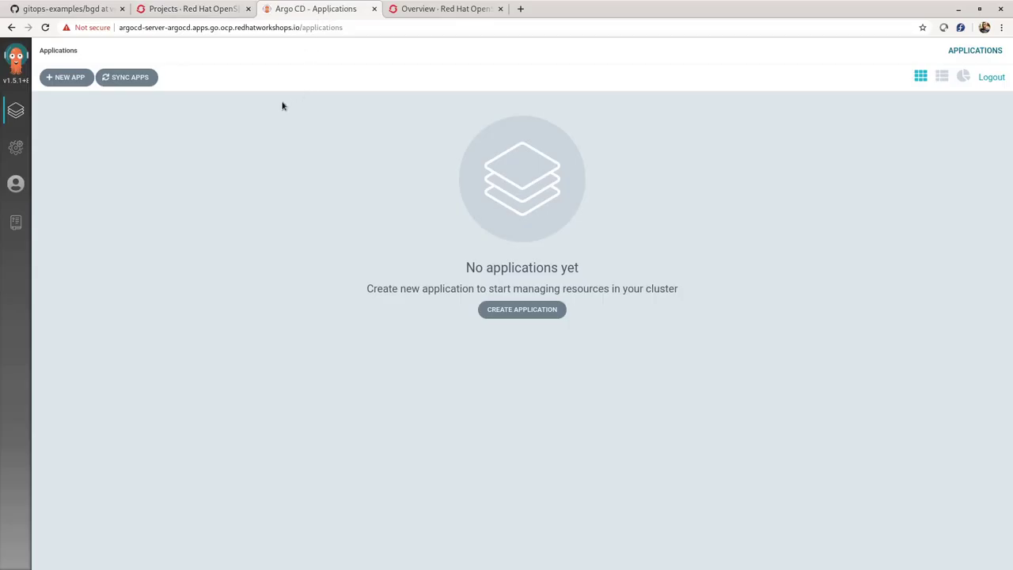
pyautogui.click(74, 79)
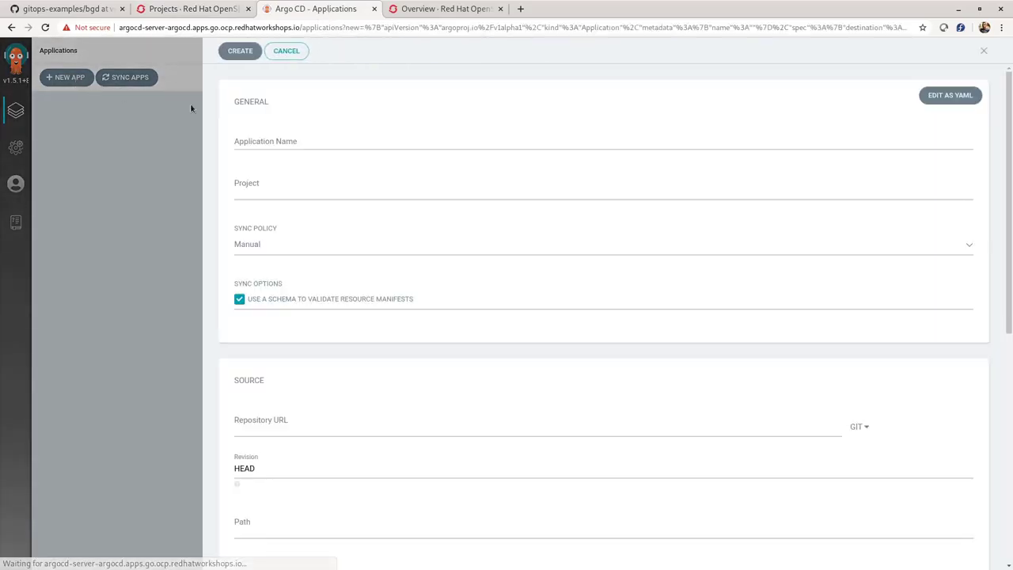
pyautogui.click(302, 140)
pyautogui.write('bgd')
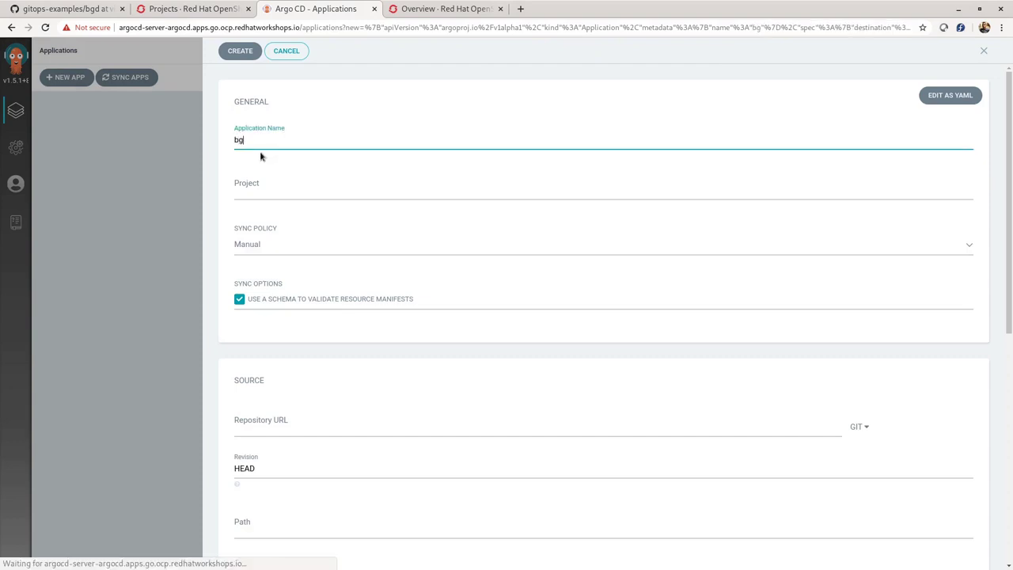
pyautogui.click(272, 191)
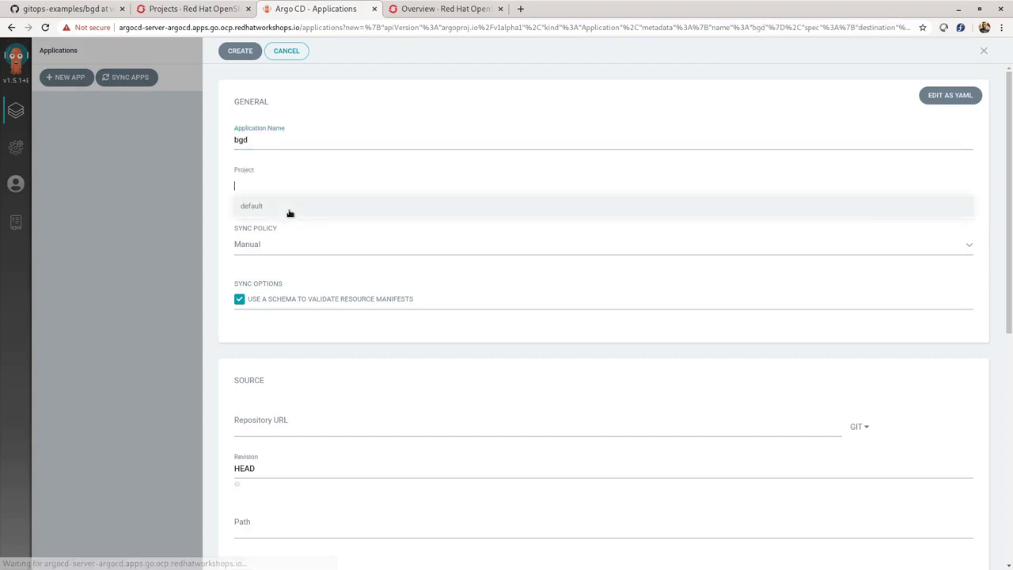
pyautogui.click(287, 209)
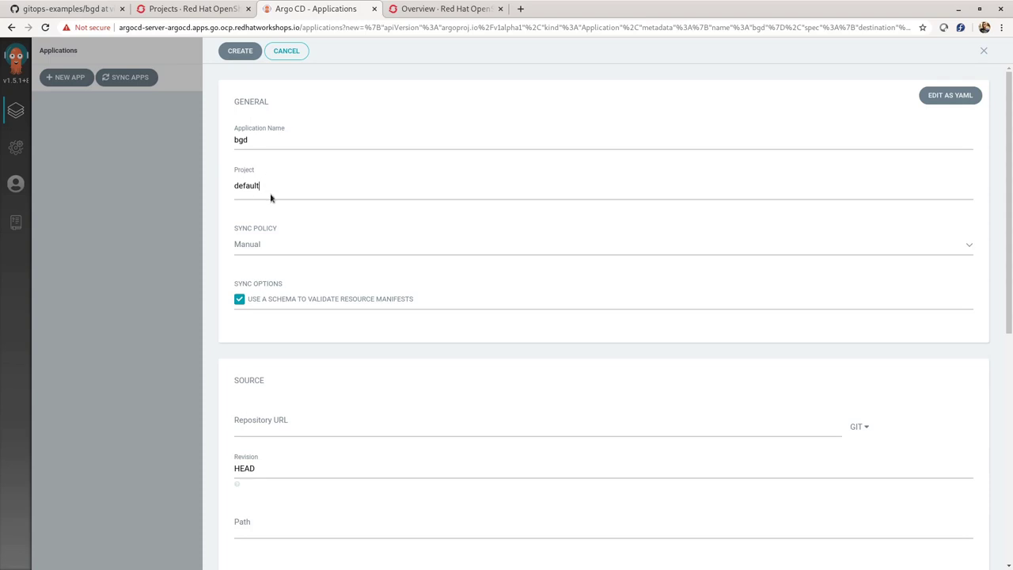
pyautogui.click(272, 248)
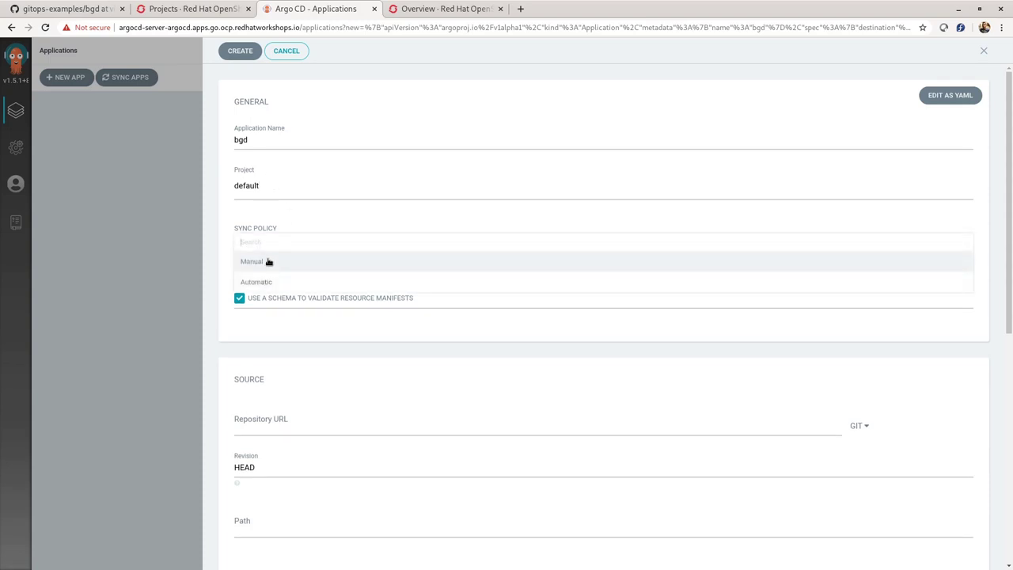
pyautogui.click(224, 228)
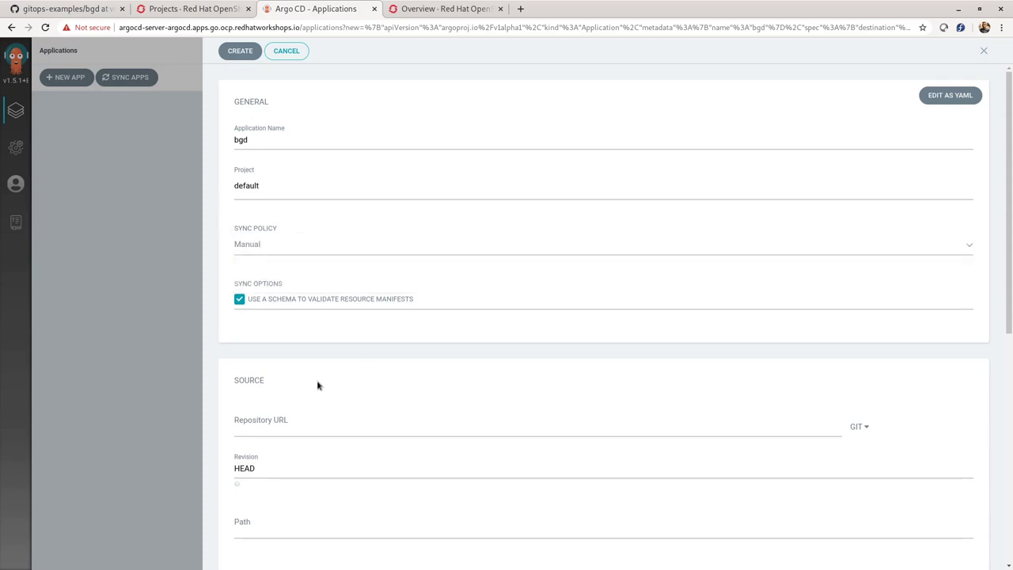
# Step: Copy the gitops-examples repository's base URL from GitHub and paste it as the new application's source repository URL
pyautogui.scroll(-2, 316, 384)
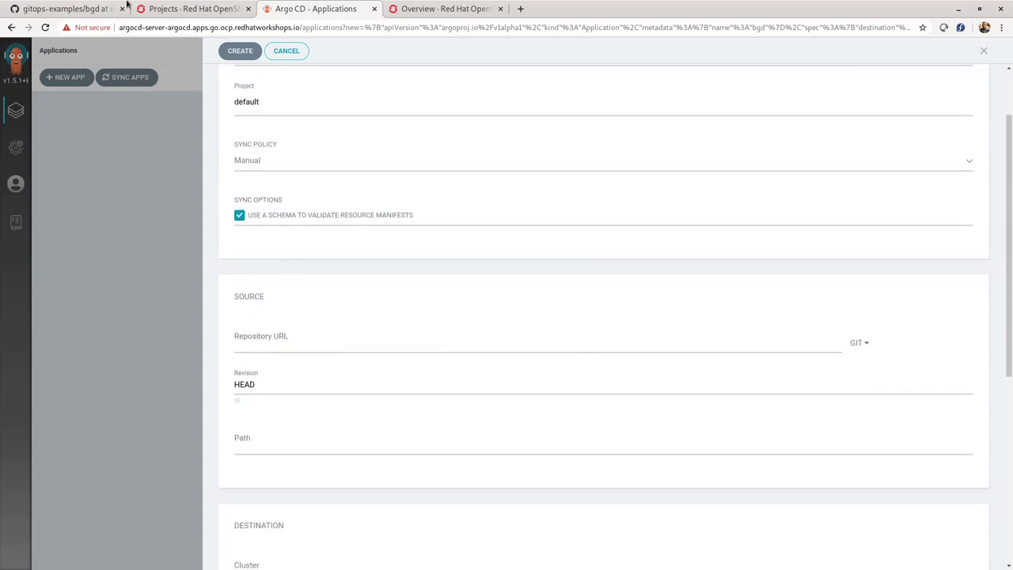
pyautogui.click(92, 5)
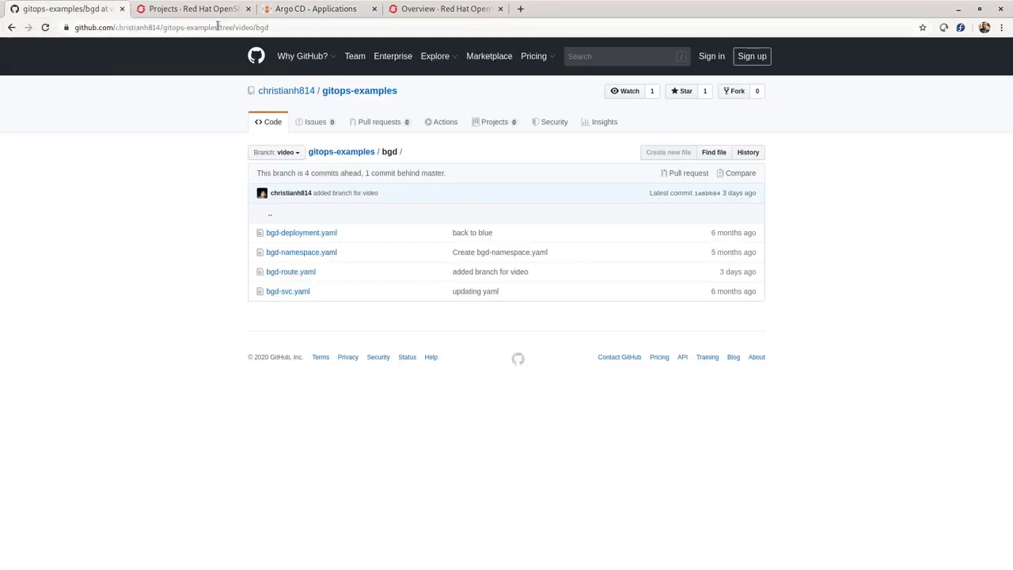
pyautogui.moveTo(215, 27); pyautogui.dragTo(70, 23)
pyautogui.hotkey('ctrl', 'c')
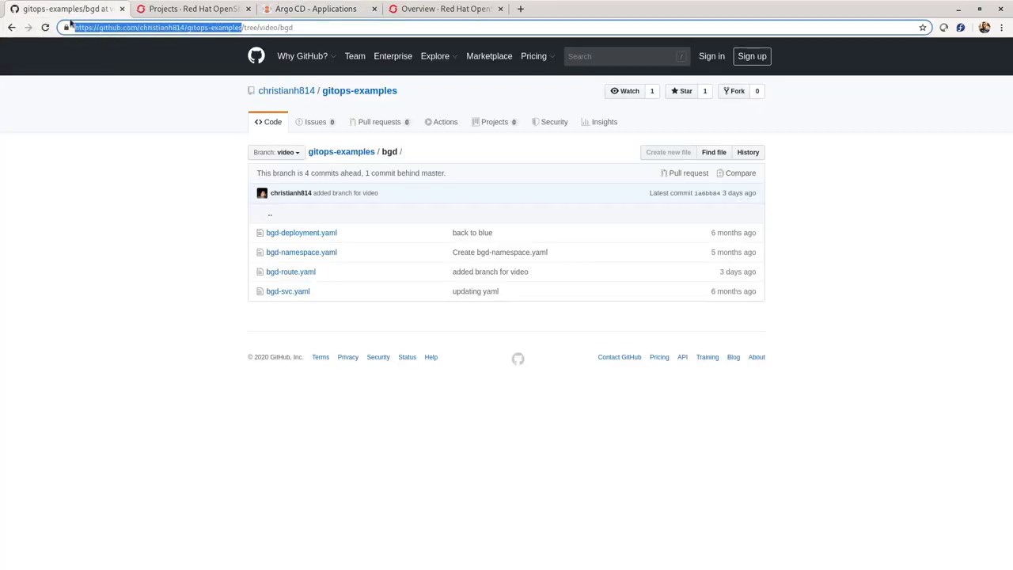
pyautogui.click(189, 9)
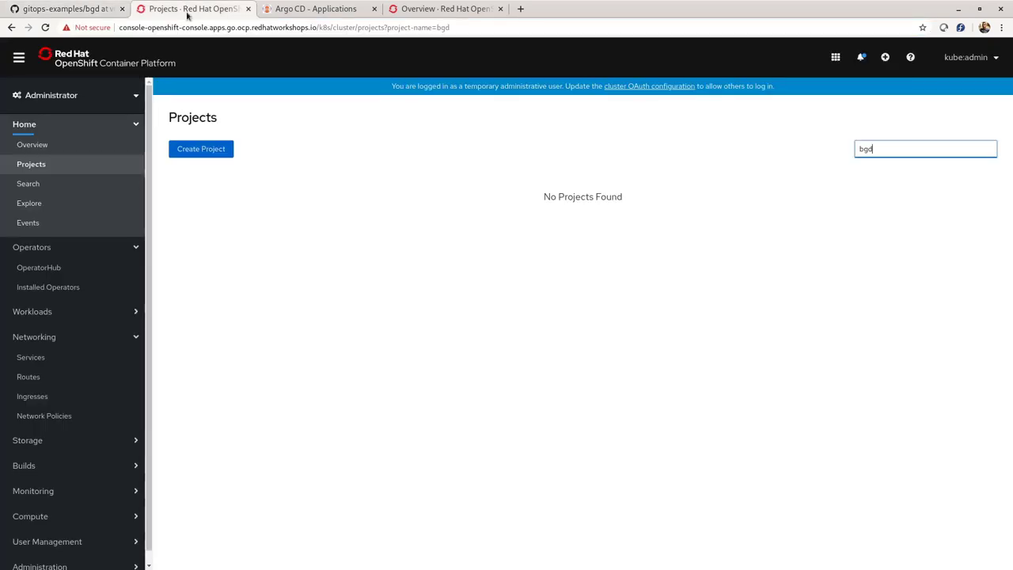
pyautogui.click(287, 7)
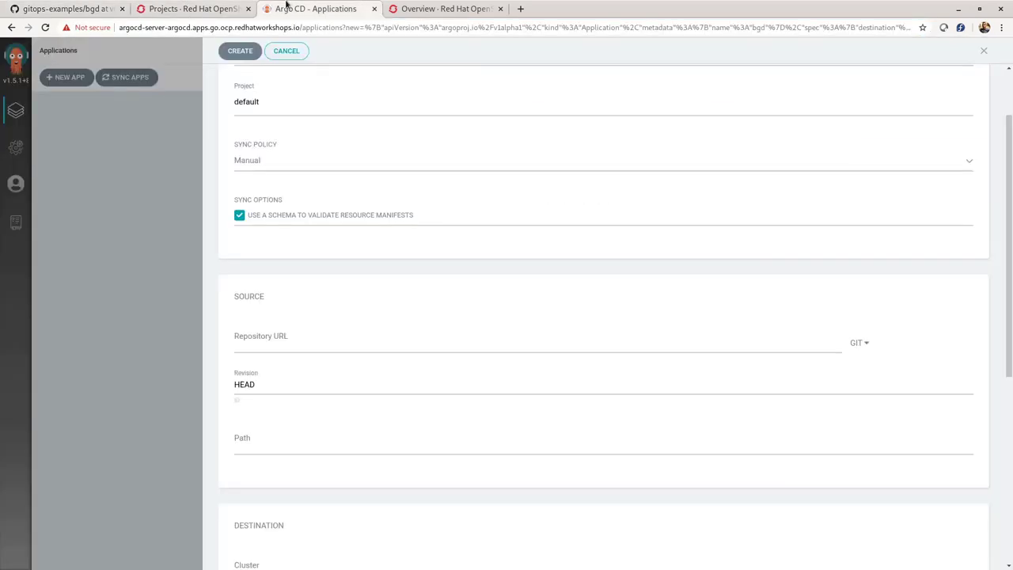
pyautogui.click(289, 340)
pyautogui.hotkey('ctrl', 'v')
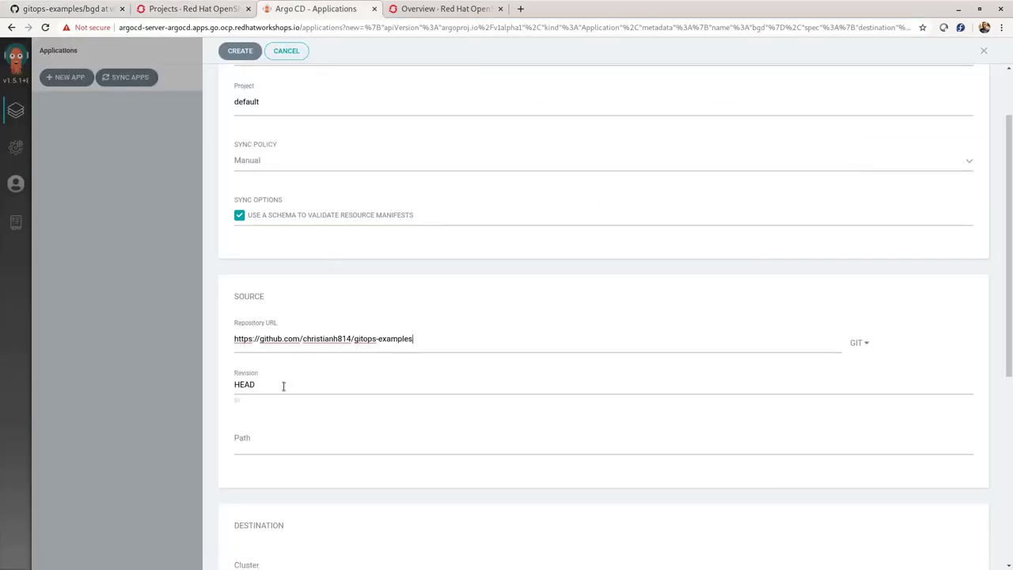
# Step: Set the application source's revision to video and its path to bgd/
pyautogui.click(282, 385)
pyautogui.press('BackSpace')
pyautogui.press('BackSpace')
pyautogui.press('BackSpace')
pyautogui.press('BackSpace')
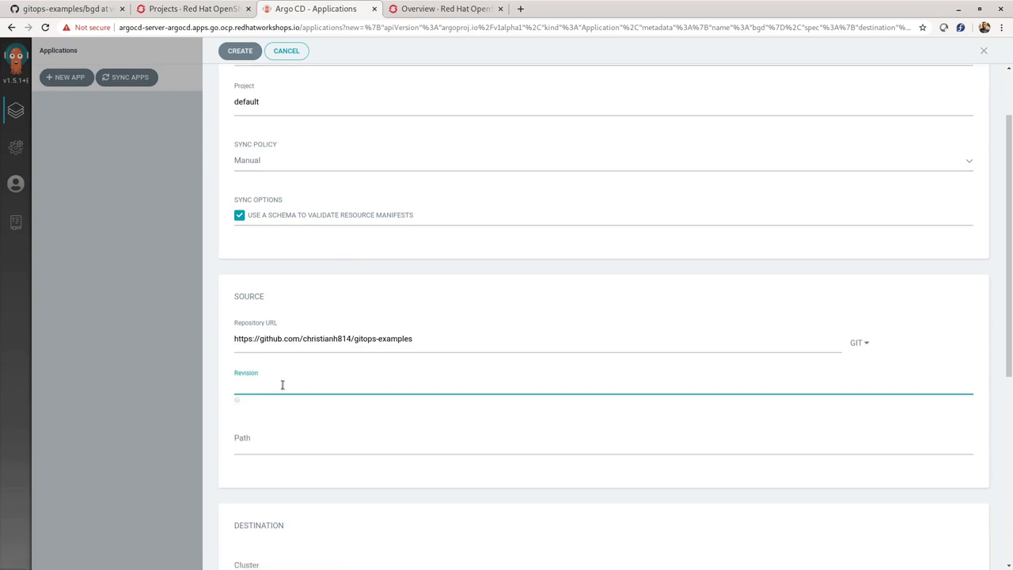
pyautogui.write('video')
pyautogui.click(288, 438)
pyautogui.write('bgd')
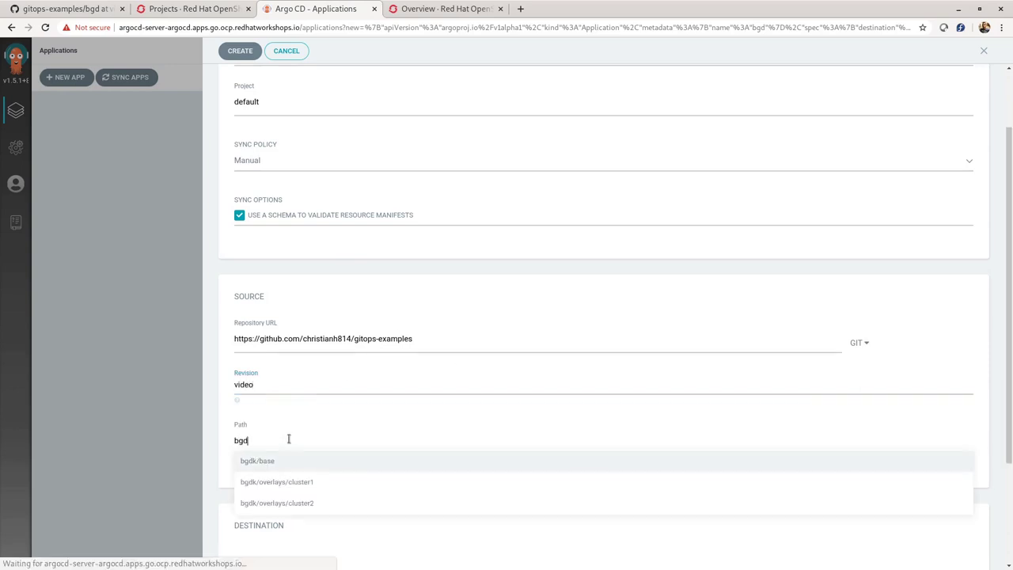
pyautogui.write('/')
pyautogui.scroll(-1, 412, 431)
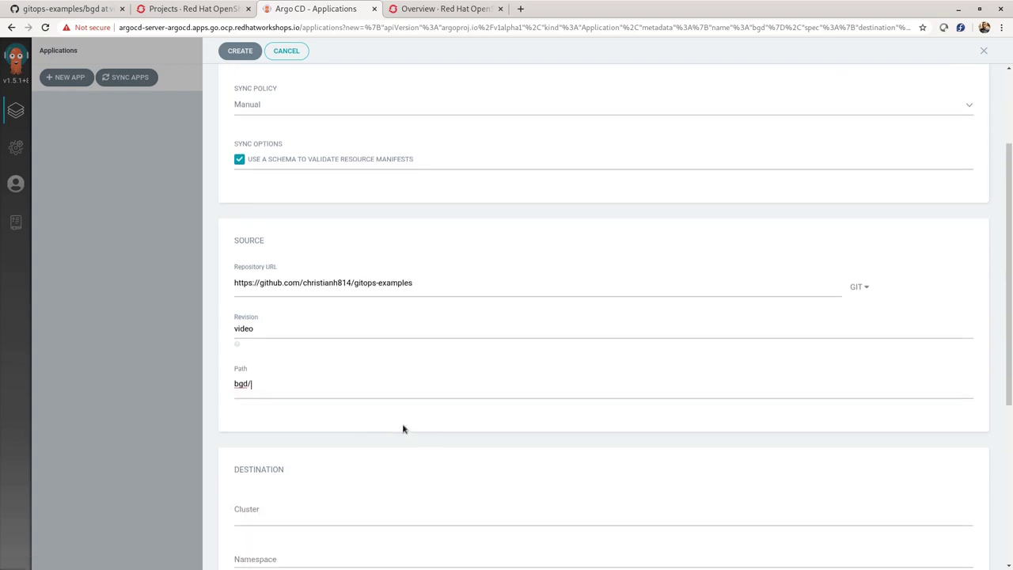
pyautogui.scroll(-3, 403, 428)
pyautogui.click(275, 320)
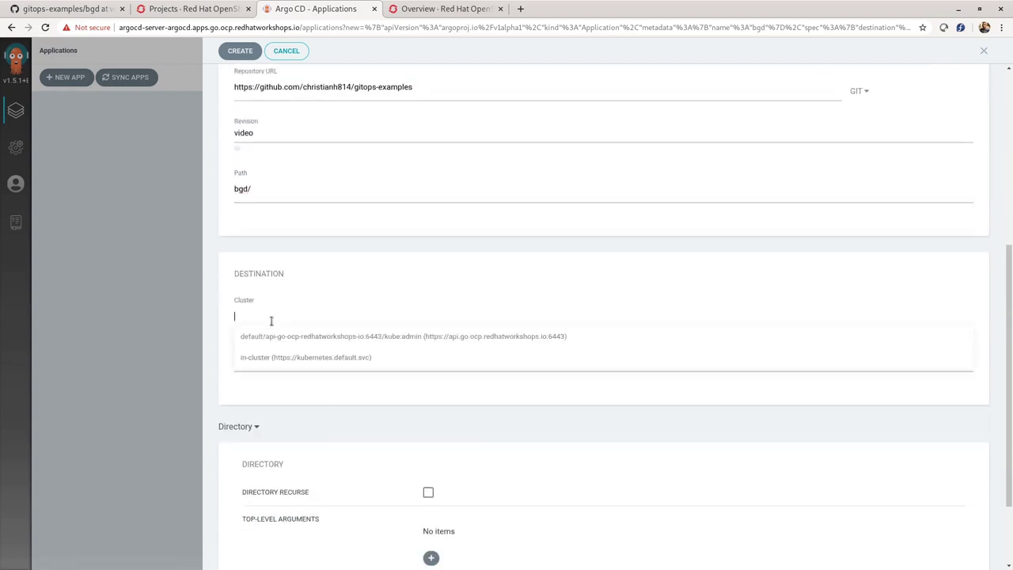
pyautogui.click(490, 337)
pyautogui.click(303, 364)
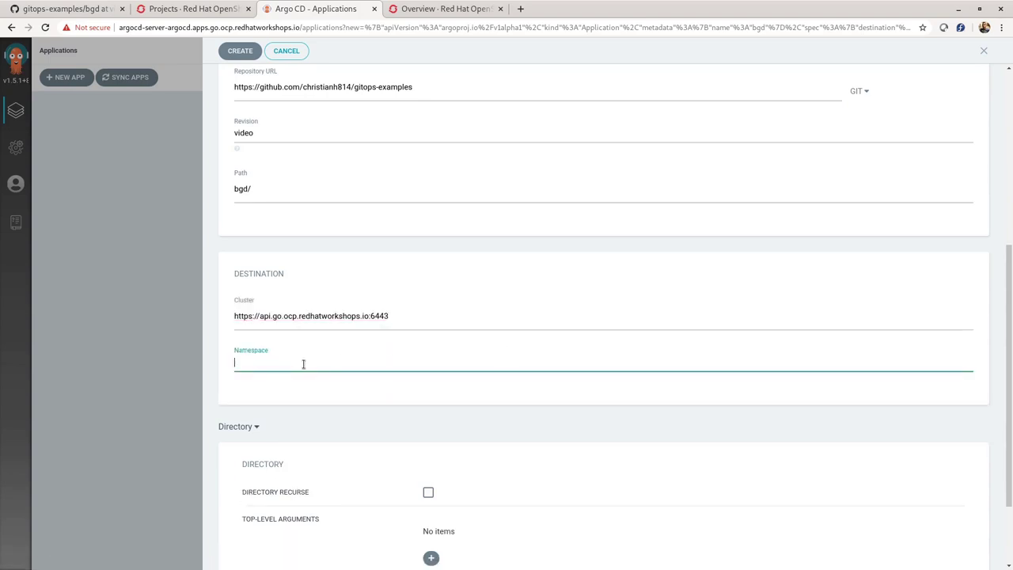
pyautogui.write('bgd')
pyautogui.click(240, 50)
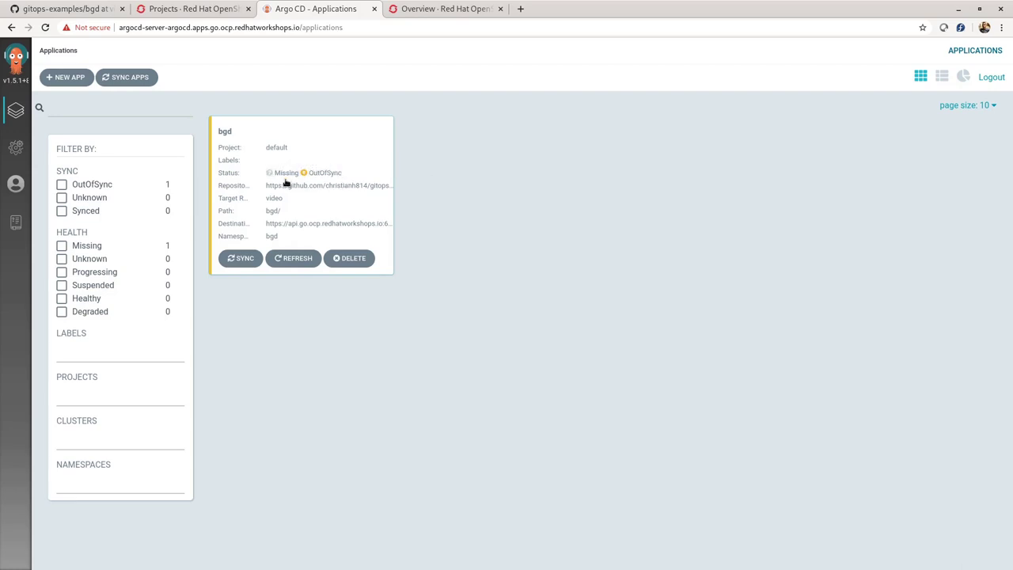
# Step: Open the bgd application, show its hidden resources and synchronize all of them from the video revision
pyautogui.click(358, 163)
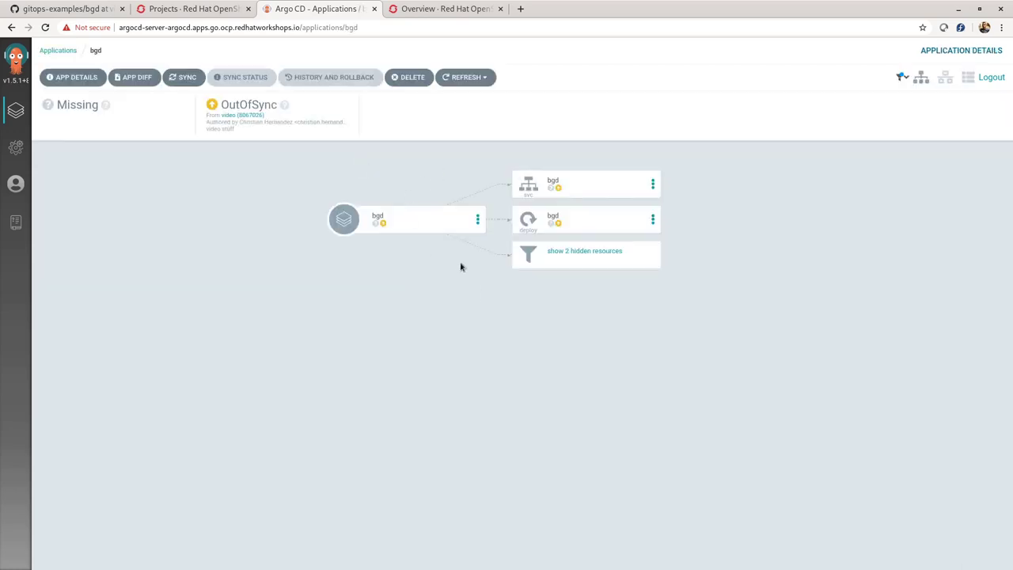
pyautogui.click(583, 253)
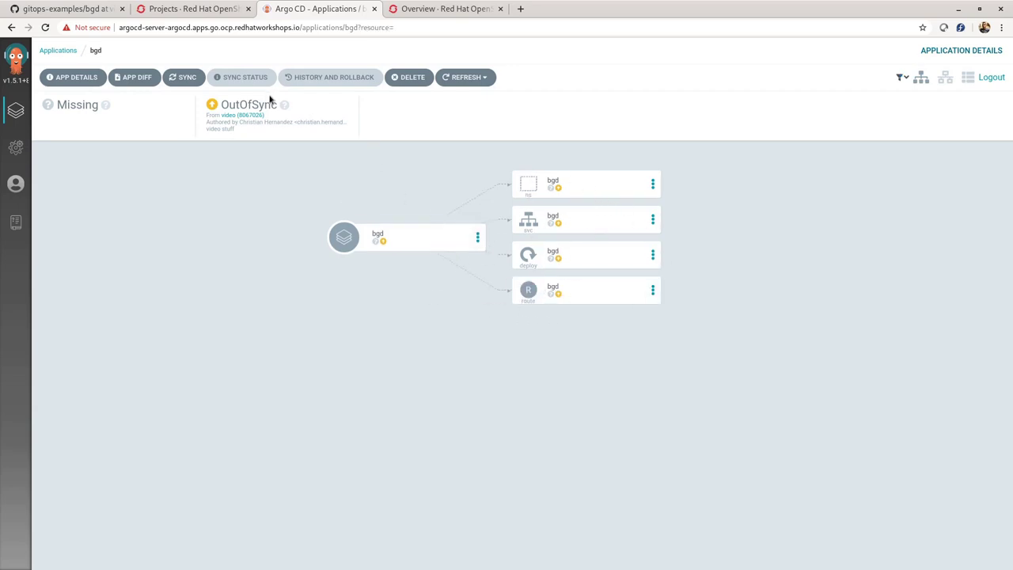
pyautogui.click(192, 83)
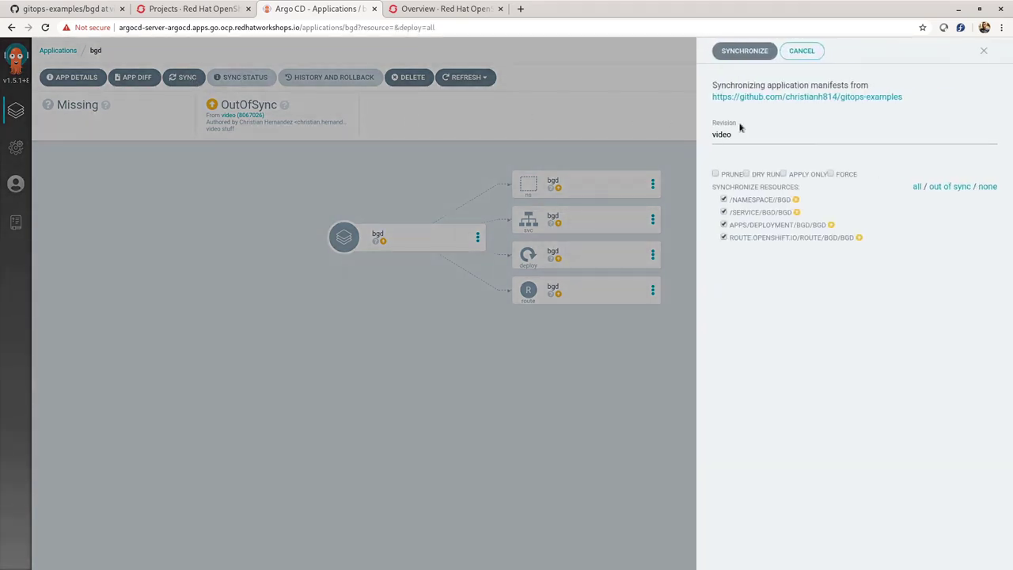
pyautogui.click(724, 57)
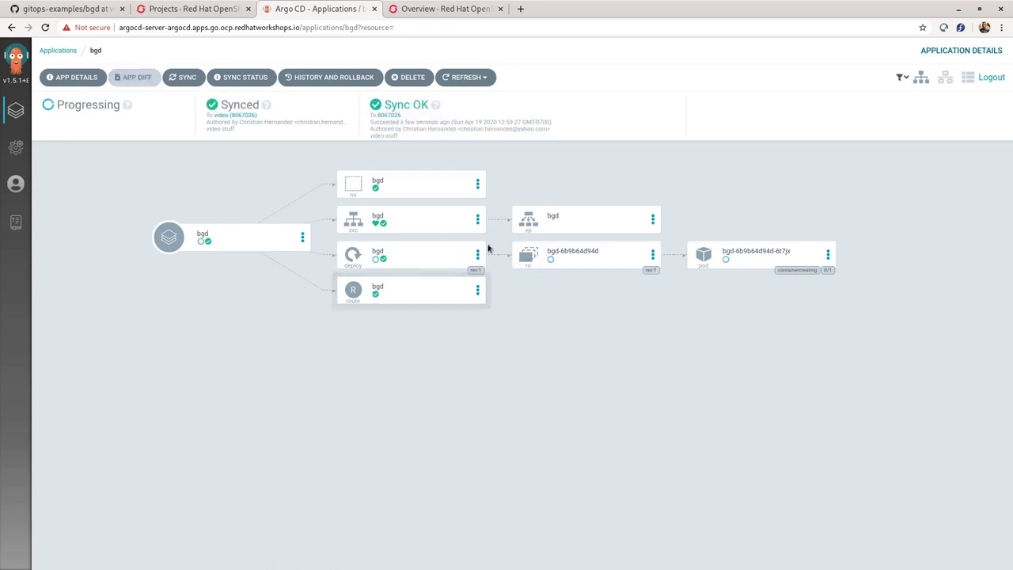
# Step: Inspect the bgd project's workload in the OpenShift console and view its route's web page, closing it to return to Argo CD
pyautogui.click(192, 8)
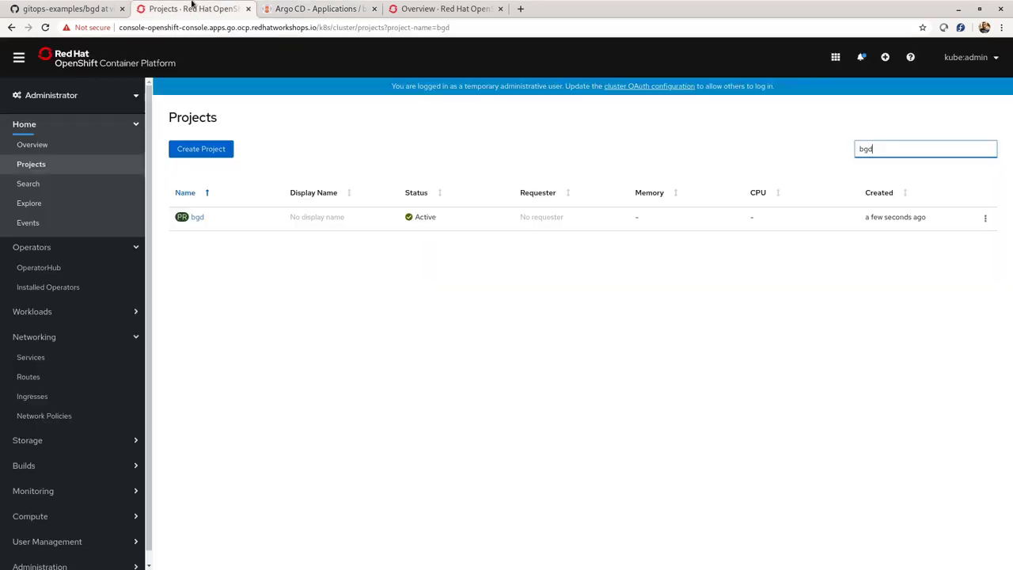
pyautogui.click(198, 217)
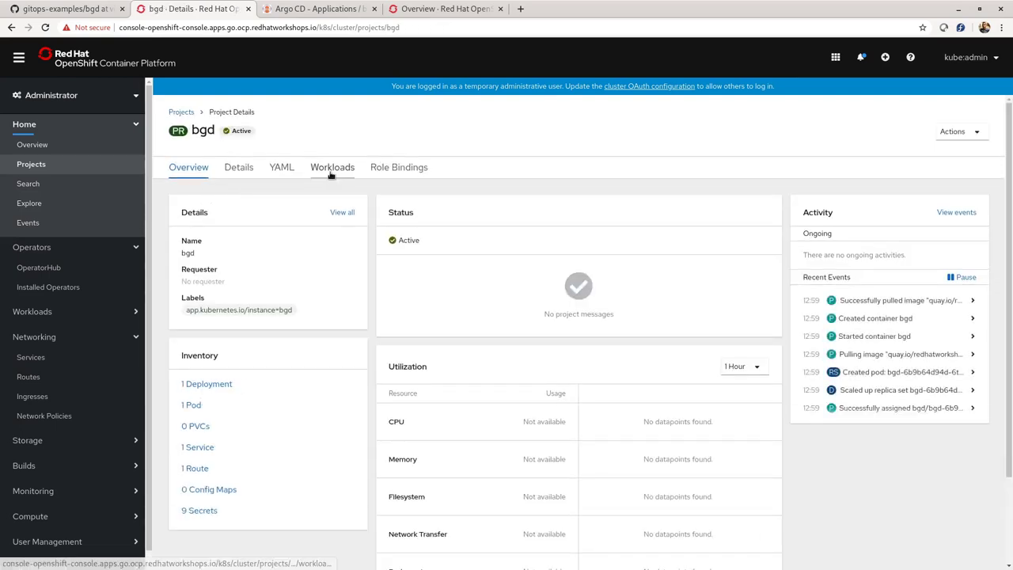
pyautogui.click(331, 168)
pyautogui.click(490, 270)
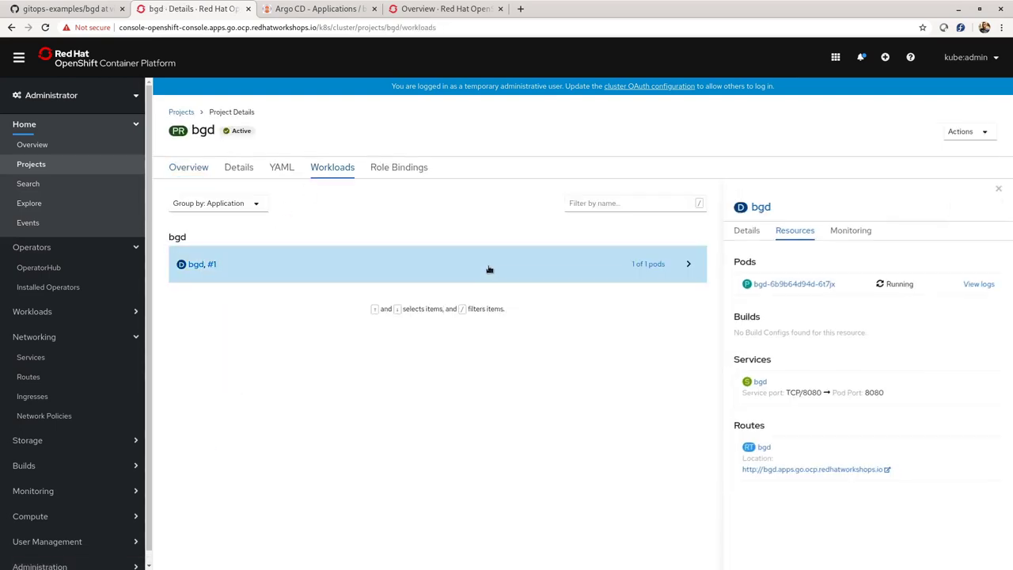
pyautogui.click(796, 475)
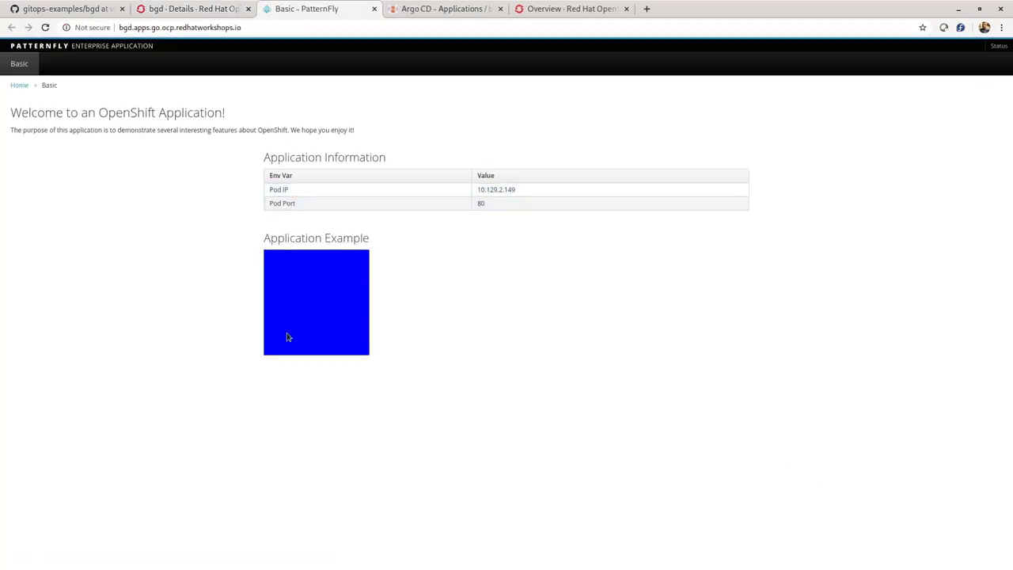
pyautogui.click(373, 11)
pyautogui.click(321, 9)
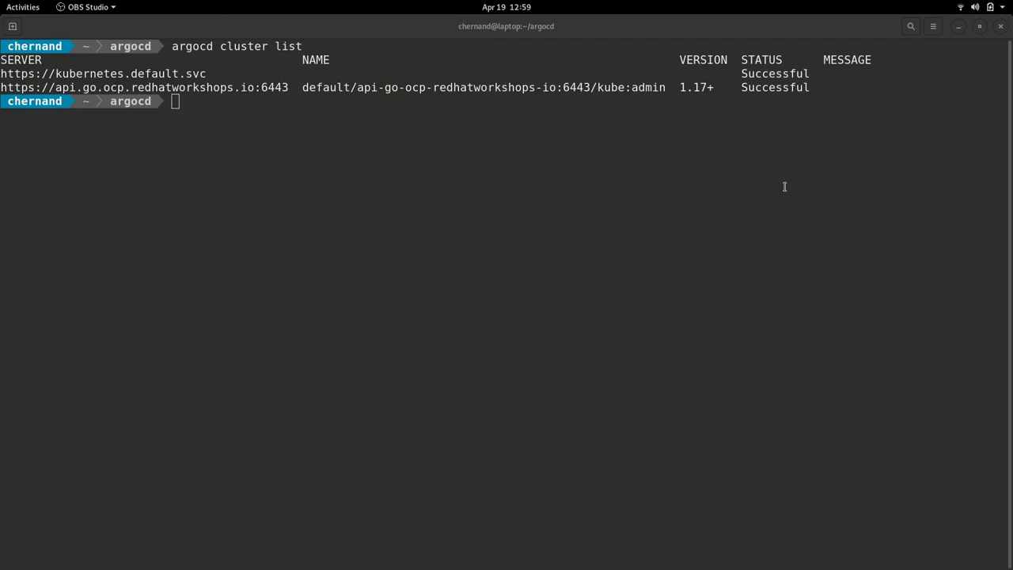
# Step: In the cleared terminal, run the "oc -n bgd patch deploy/bgd" JSON patch that replaces the first container's first environment variable value with "green"
pyautogui.click(484, 182)
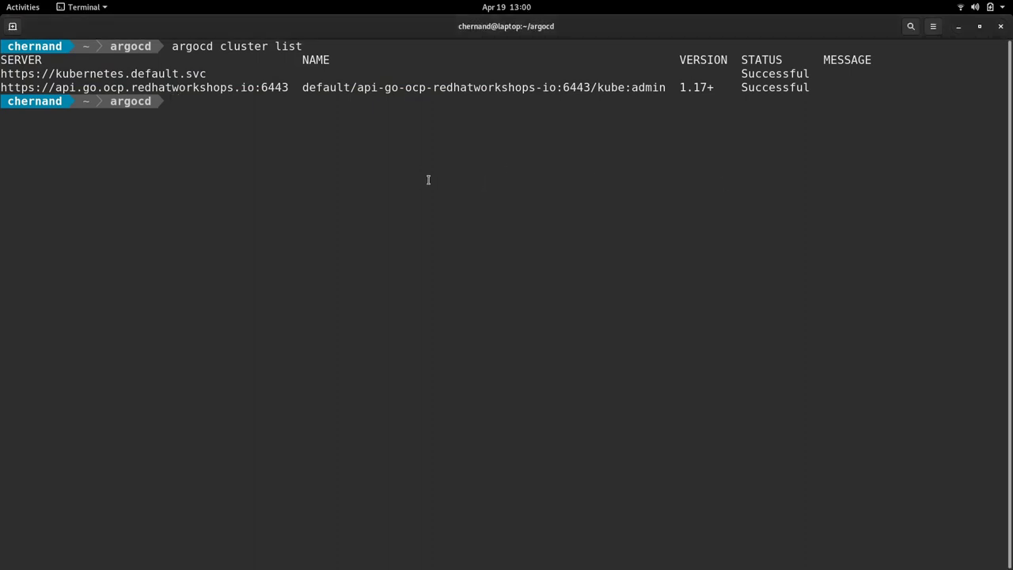
pyautogui.write('clear')
pyautogui.press('Return')
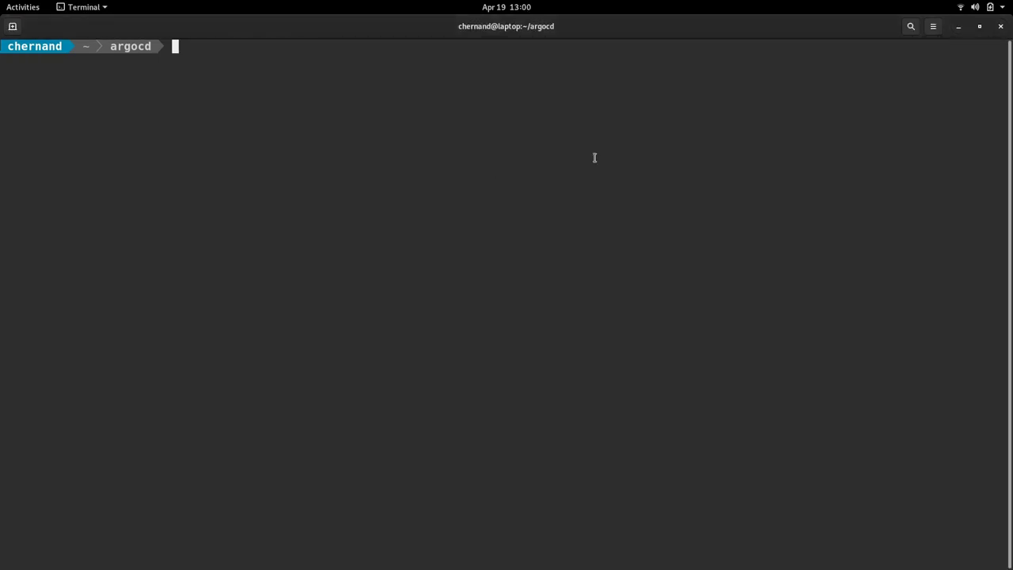
pyautogui.rightClick(408, 109)
pyautogui.click(427, 147)
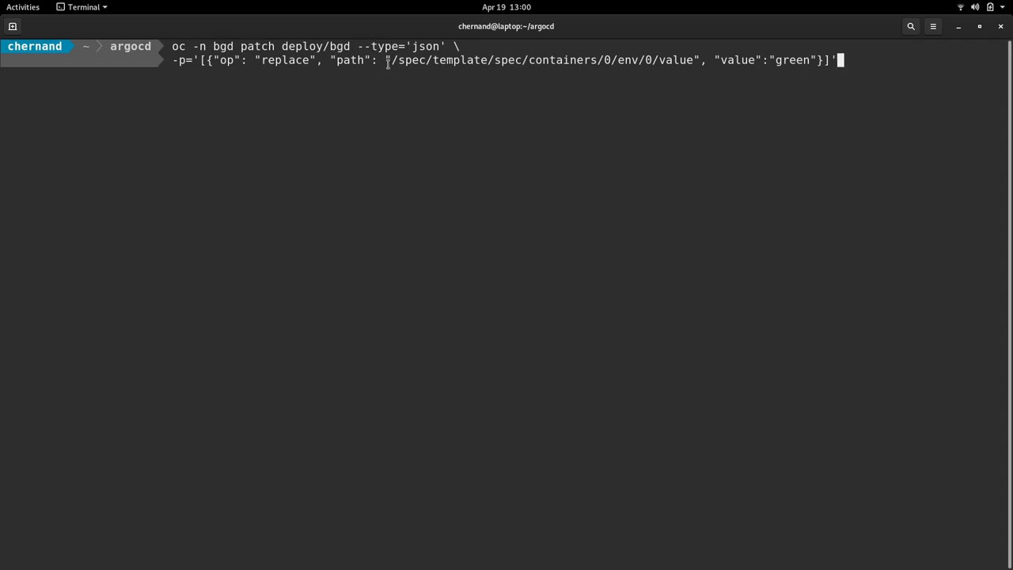
pyautogui.doubleClick(783, 60)
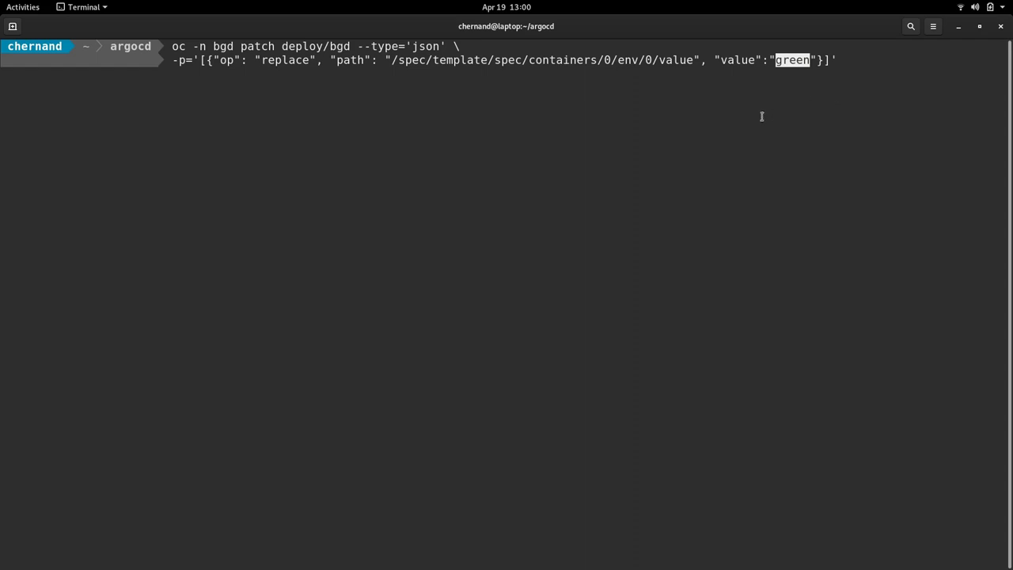
pyautogui.press('Return')
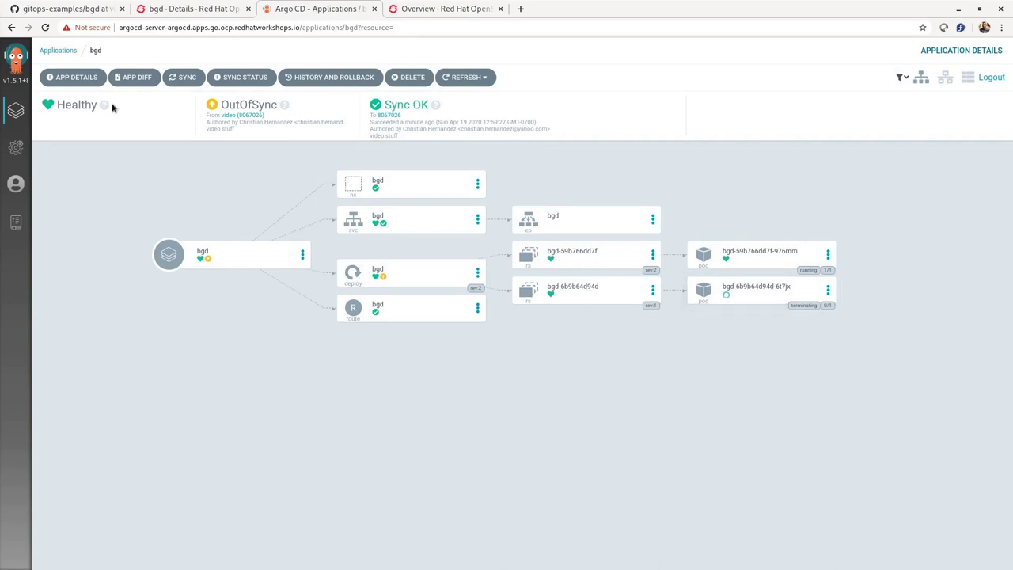
# Step: Check the bgd application's status in Argo CD's applications list and open its route from the OpenShift console
pyautogui.click(16, 111)
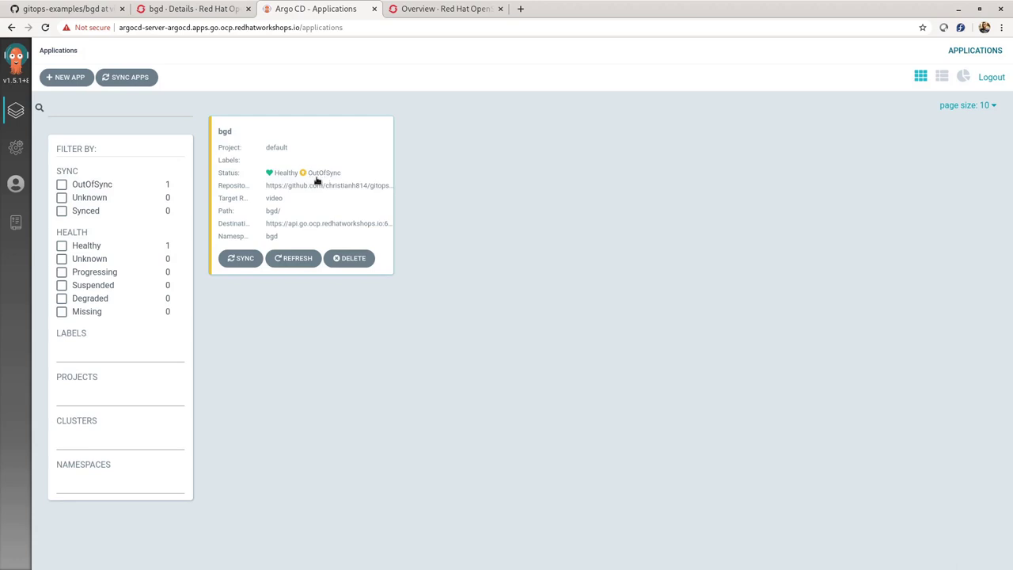
pyautogui.click(199, 10)
pyautogui.click(782, 474)
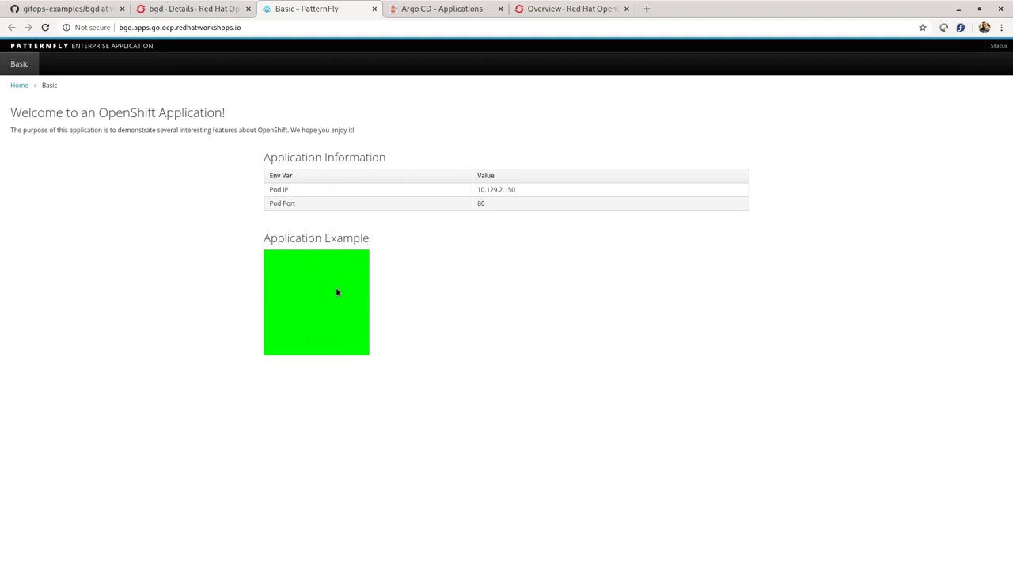
# Step: Close the route page, open the bgd application in Argo CD and synchronize all its resources from the video revision
pyautogui.click(375, 9)
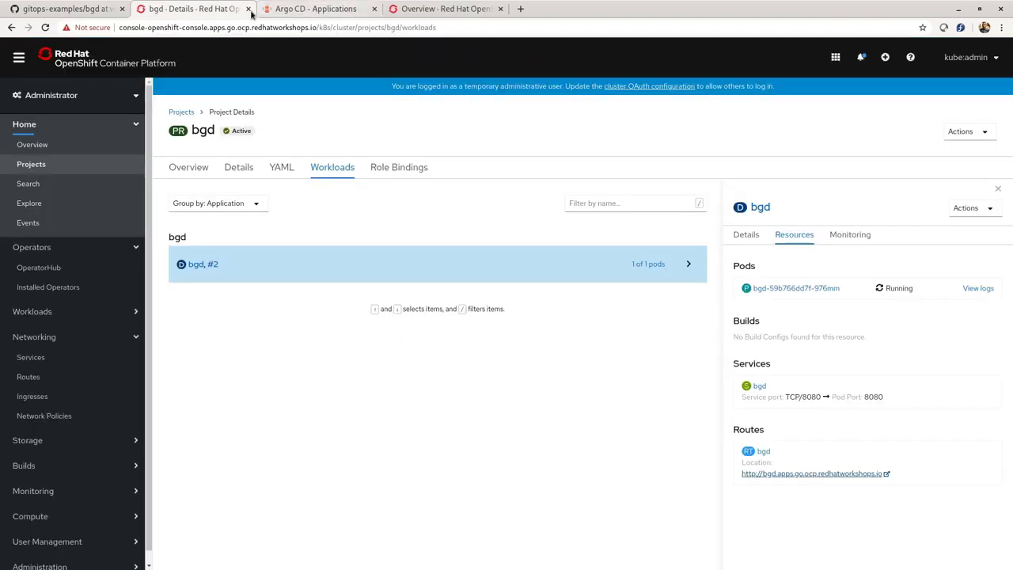
pyautogui.click(284, 9)
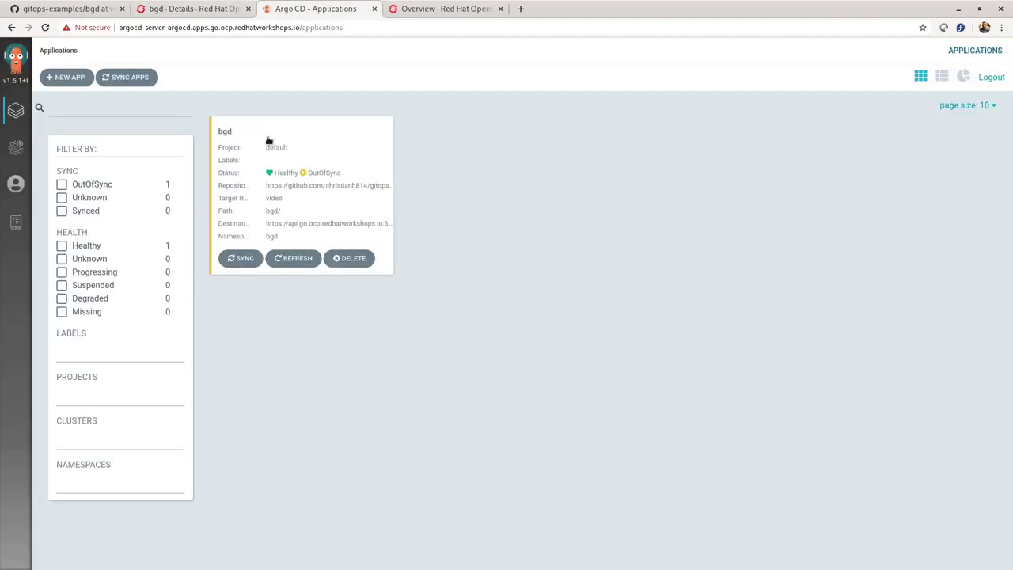
pyautogui.click(325, 161)
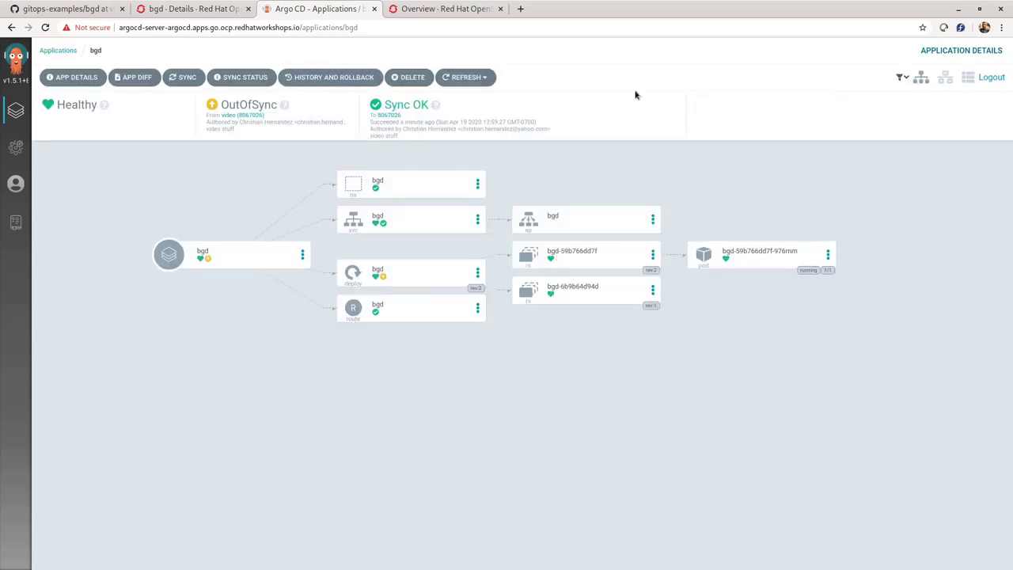
pyautogui.click(182, 77)
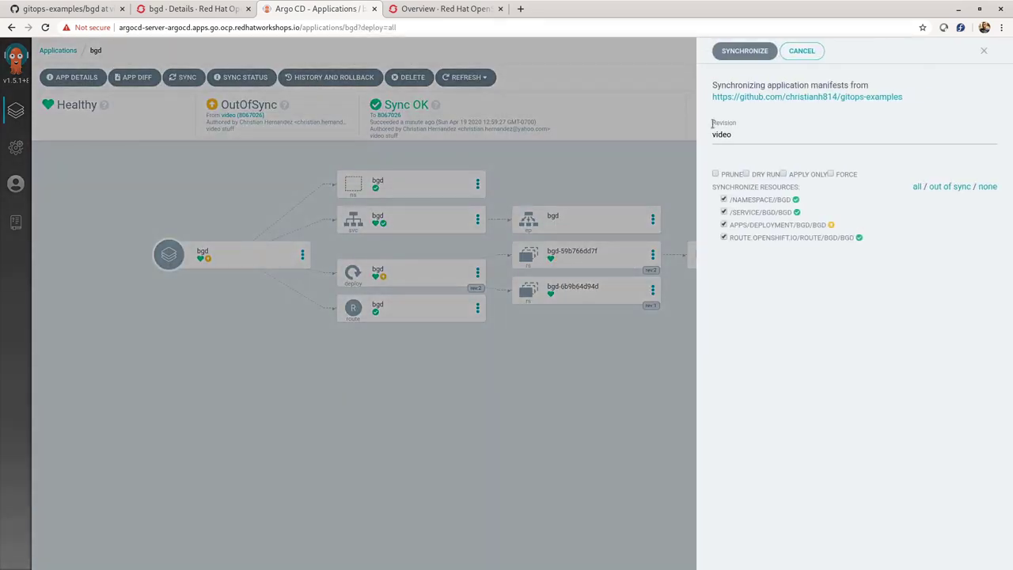
pyautogui.click(745, 53)
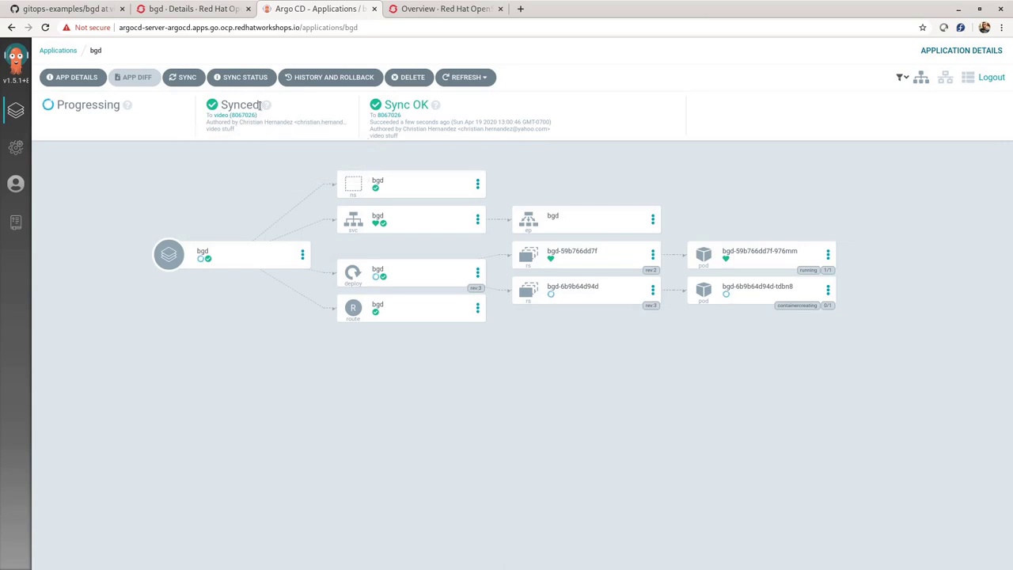
# Step: Check the bgd workload in the OpenShift console and view its route's web page, closing the page when done
pyautogui.click(196, 8)
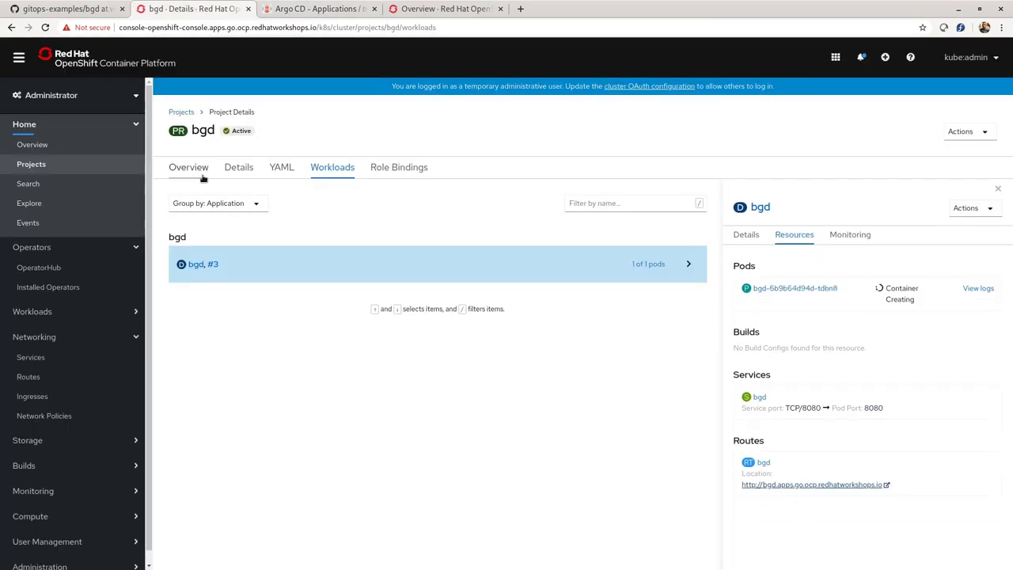
pyautogui.click(823, 473)
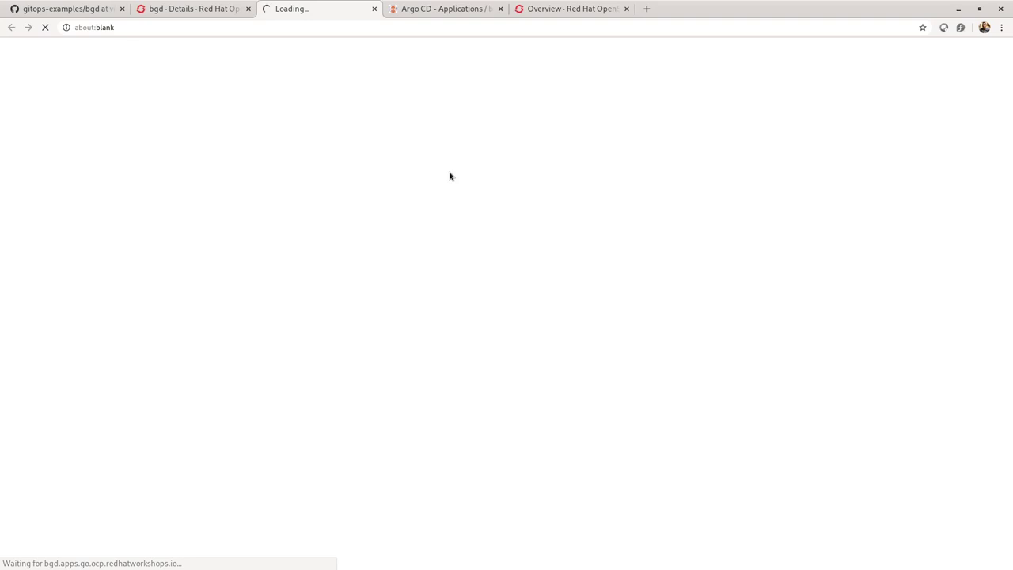
pyautogui.click(373, 9)
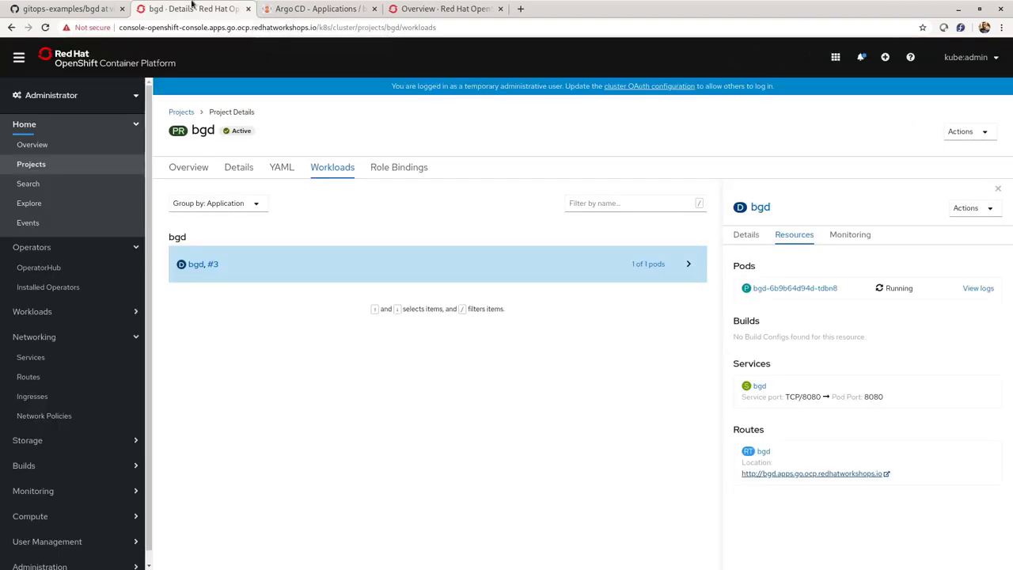
pyautogui.click(783, 474)
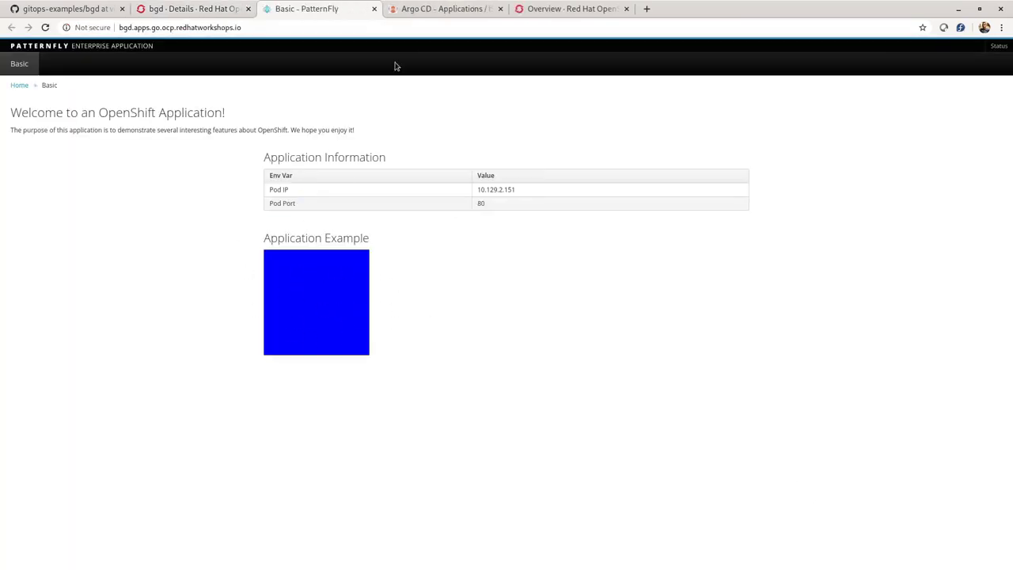
pyautogui.click(373, 8)
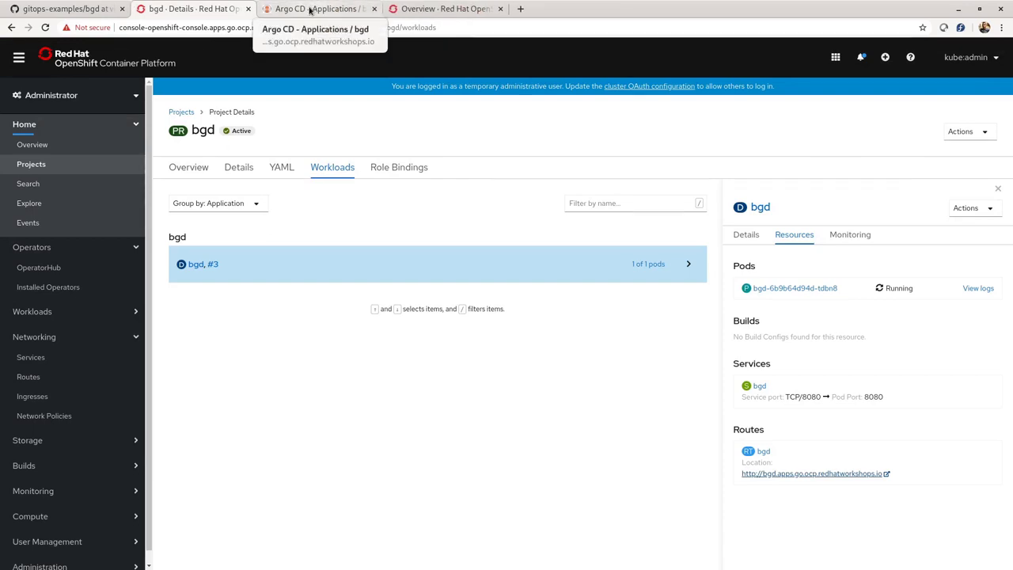
# Step: Review the synchronization options, including prune, for the bgd application in Argo CD and cancel without synchronizing
pyautogui.click(312, 9)
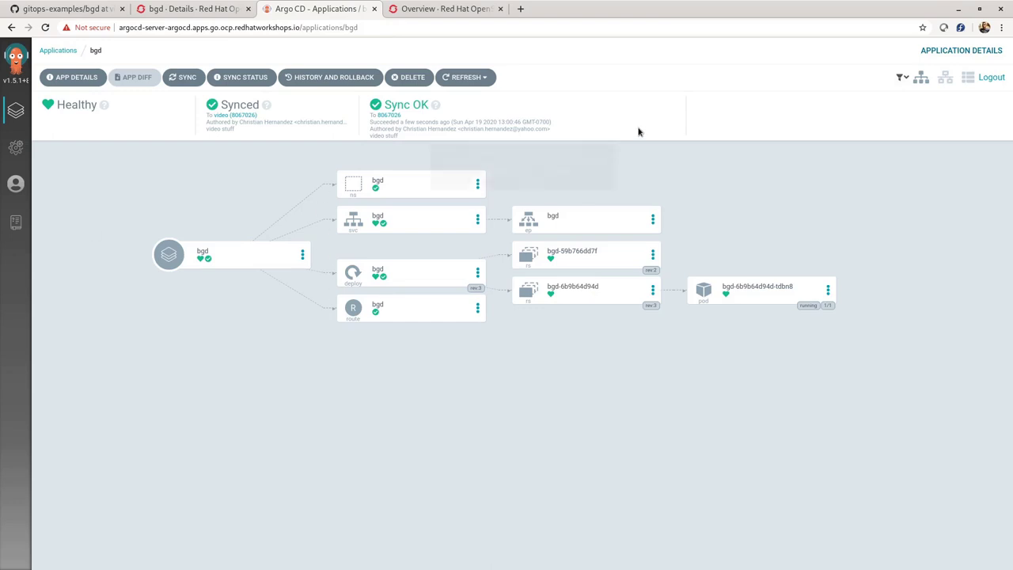
pyautogui.click(183, 77)
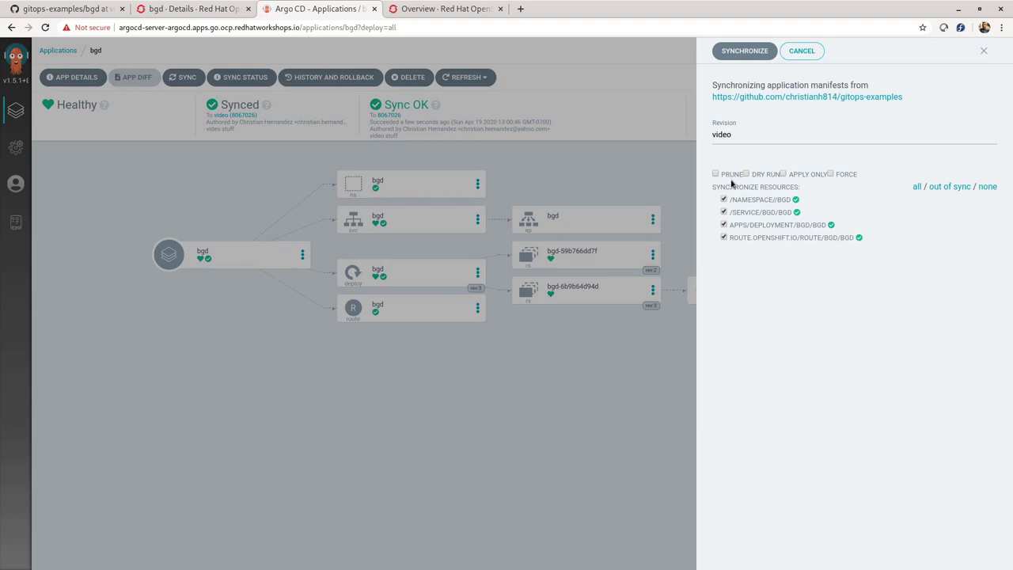
pyautogui.click(801, 51)
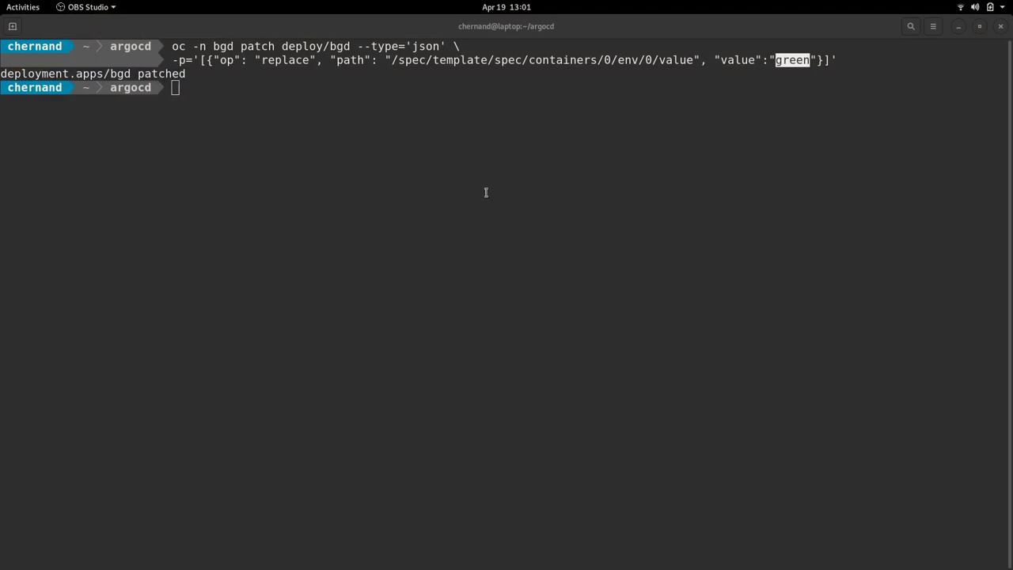
# Step: Clear the terminal and list the bgd namespace's config maps with "oc get configmaps -n bgd"
pyautogui.click(485, 186)
pyautogui.write('clear')
pyautogui.press('Return')
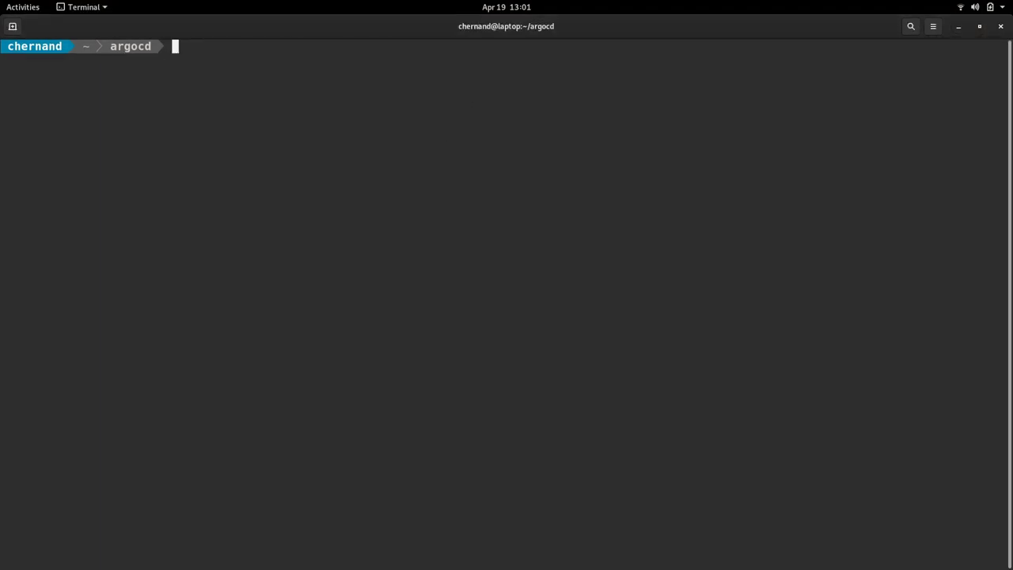
pyautogui.write('oc get configm')
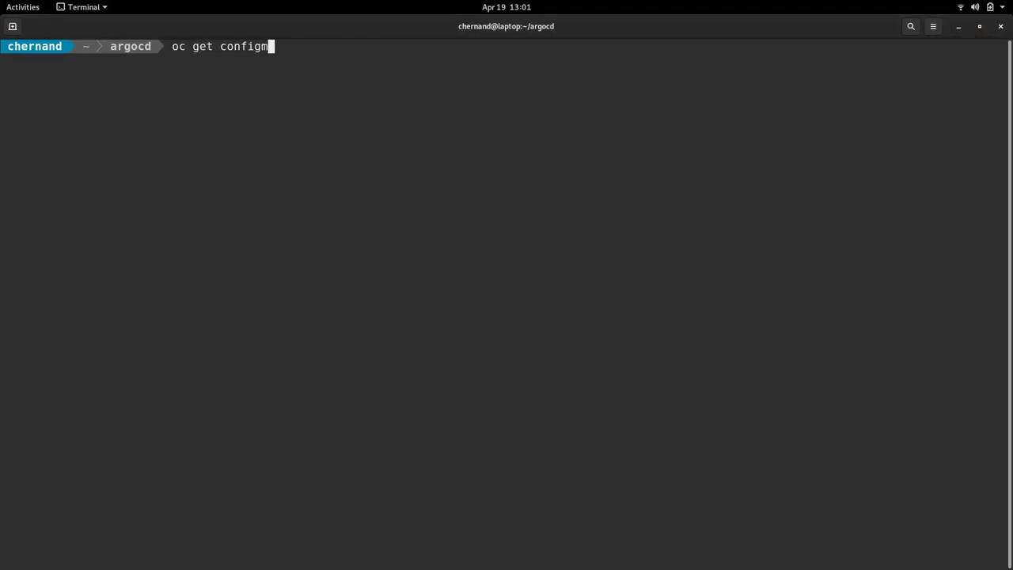
pyautogui.write('aps -n bgd')
pyautogui.press('Return')
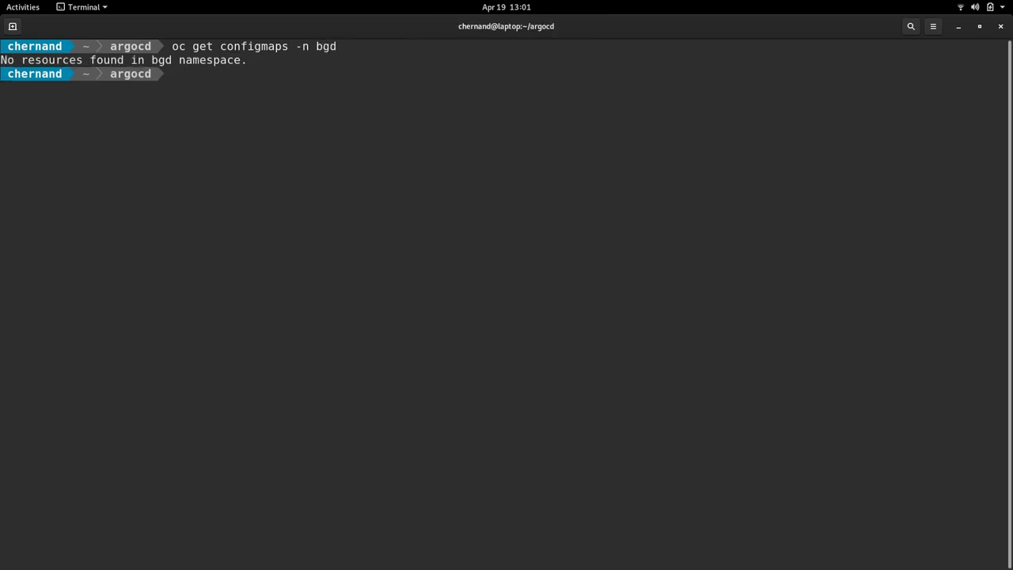
# Step: Display the contents of cm-bgd.yaml in the terminal with cat
pyautogui.write('cat con')
pyautogui.press('BackSpace')
pyautogui.press('BackSpace')
pyautogui.write('m')
pyautogui.press('Tab')
pyautogui.press('Return')
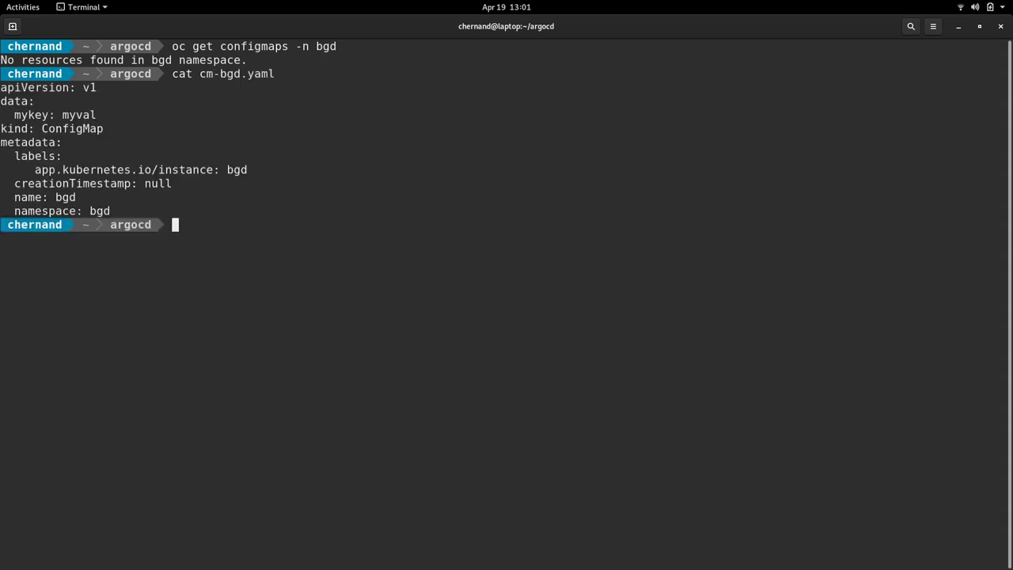
# Step: Create the config map with "oc create -f cm-bgd.yaml" and list the config maps in the bgd namespace again
pyautogui.write('oc create -f cm')
pyautogui.press('Tab')
pyautogui.press('Return')
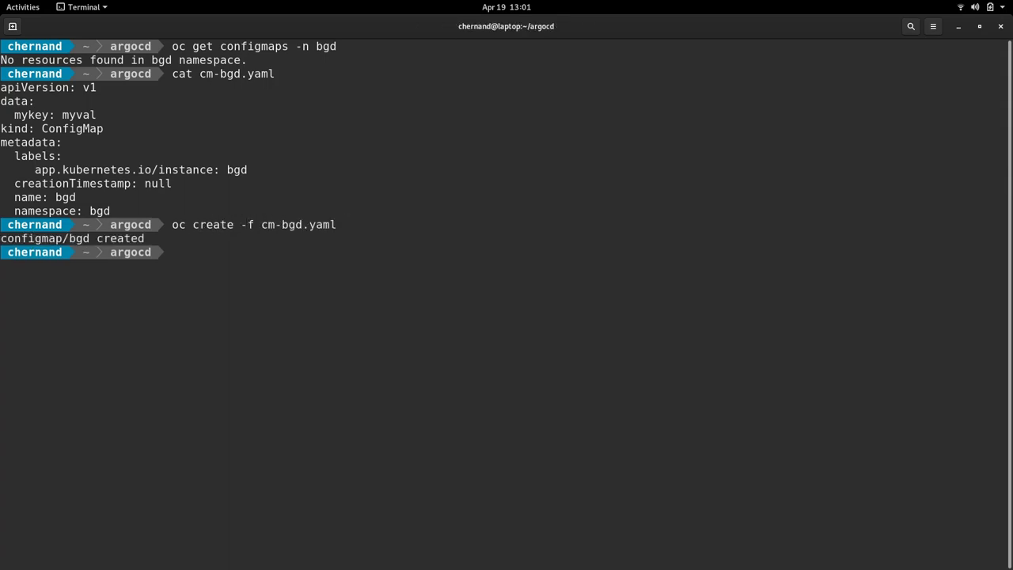
pyautogui.press('Up')
pyautogui.press('Up')
pyautogui.press('Up')
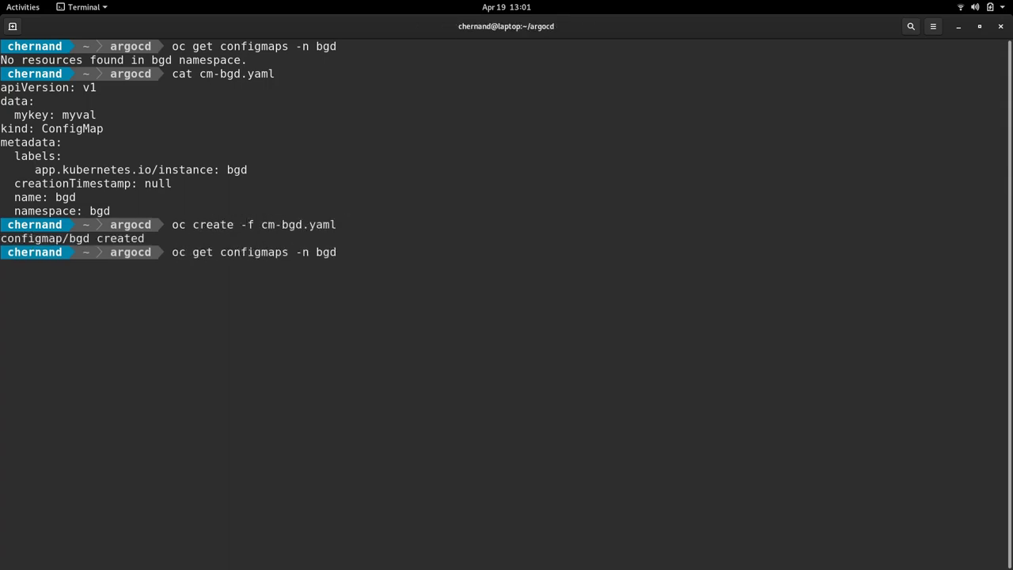
pyautogui.press('Return')
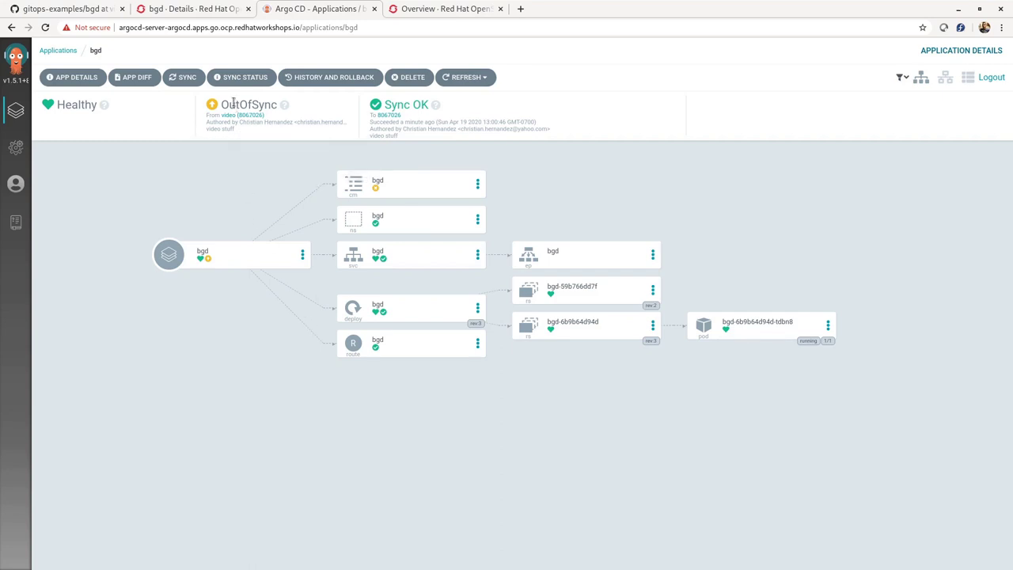
# Step: Synchronize the bgd application in Argo CD with the prune option enabled to remove the untracked config map
pyautogui.moveTo(435, 113)
pyautogui.click(183, 77)
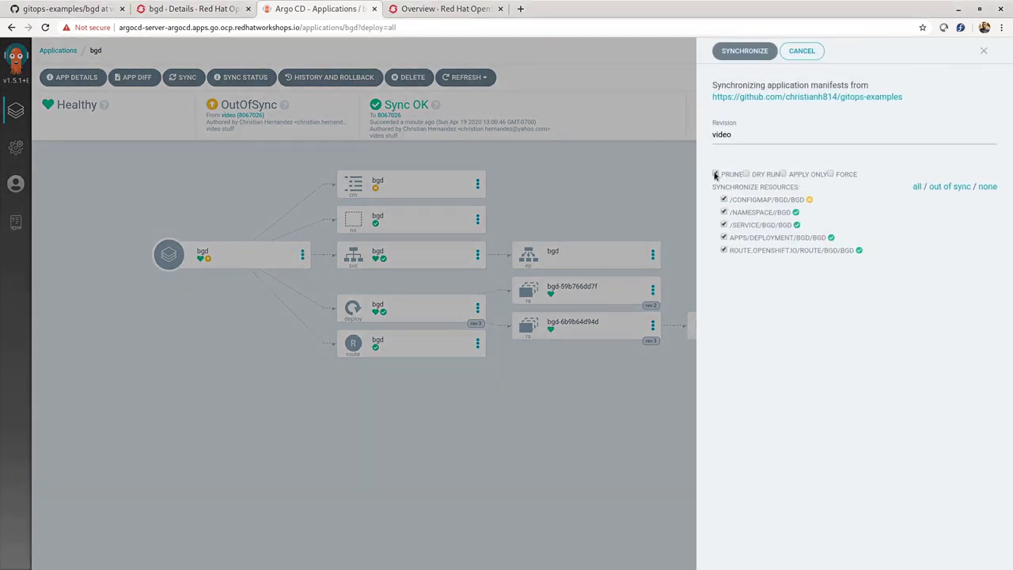
pyautogui.click(745, 52)
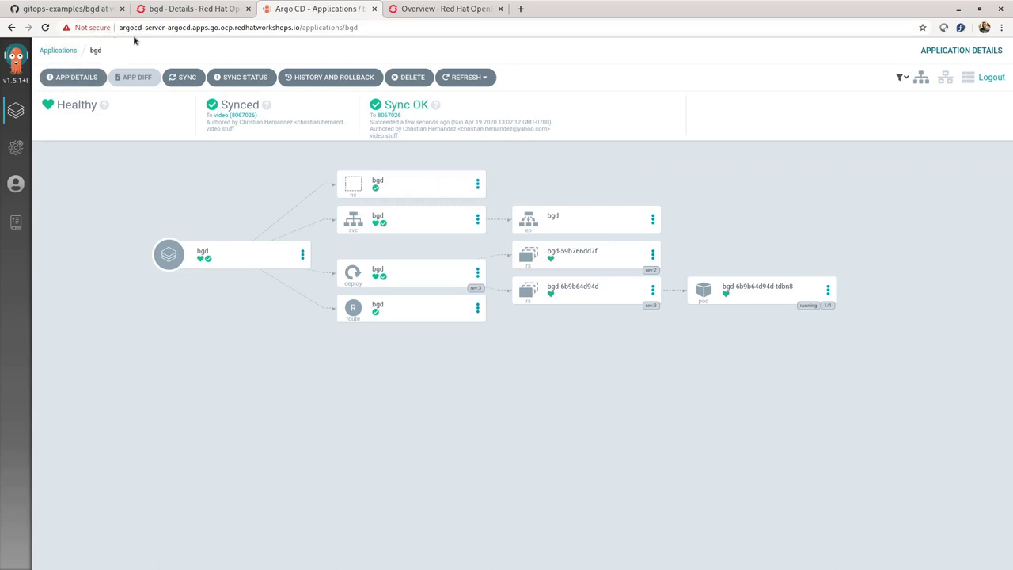
# Step: Delete the bgd project from the OpenShift console's projects list, confirming with the name "bgd"
pyautogui.click(166, 10)
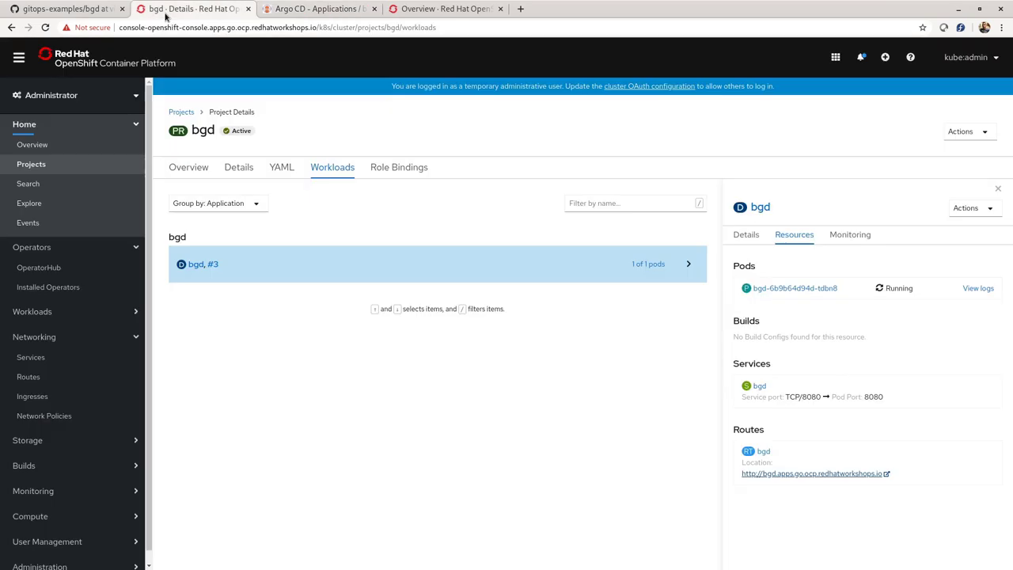
pyautogui.click(50, 164)
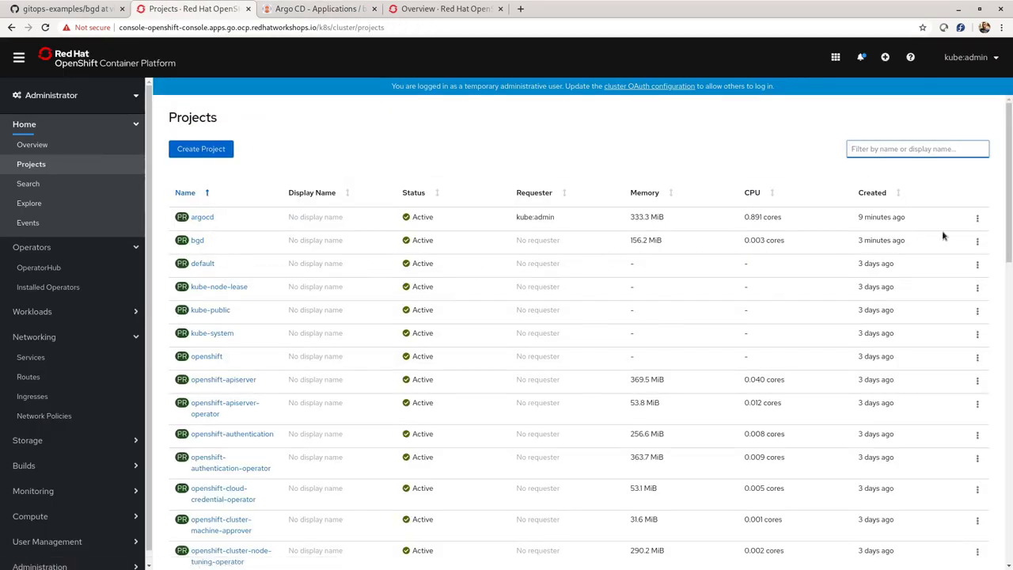
pyautogui.click(976, 241)
pyautogui.click(962, 282)
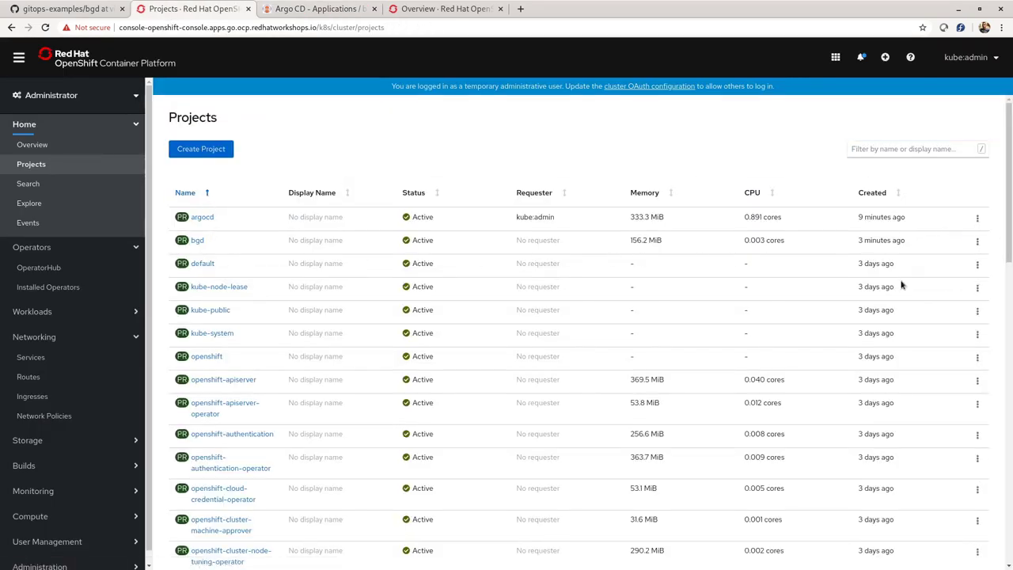
pyautogui.write('bgd')
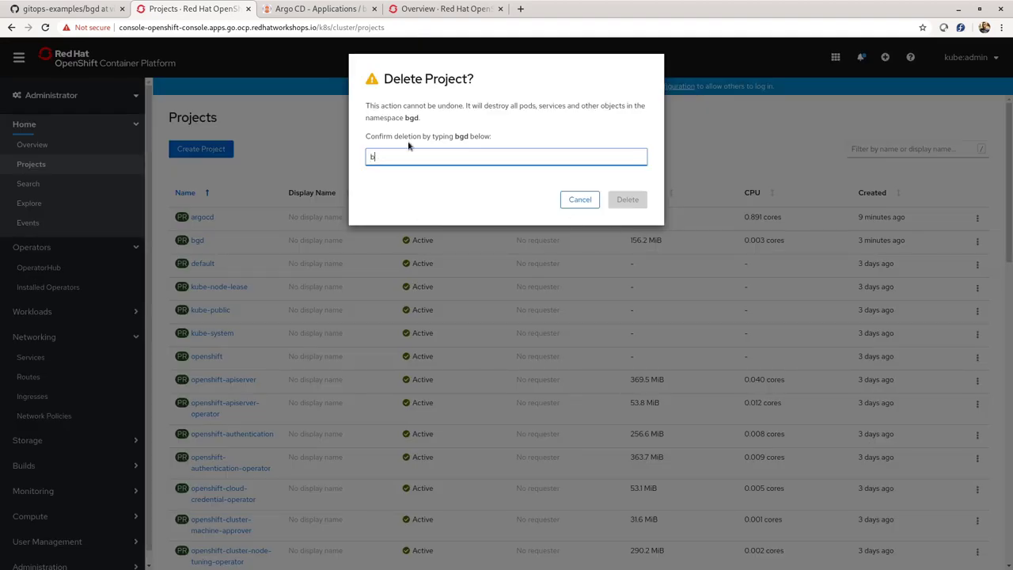
pyautogui.click(626, 200)
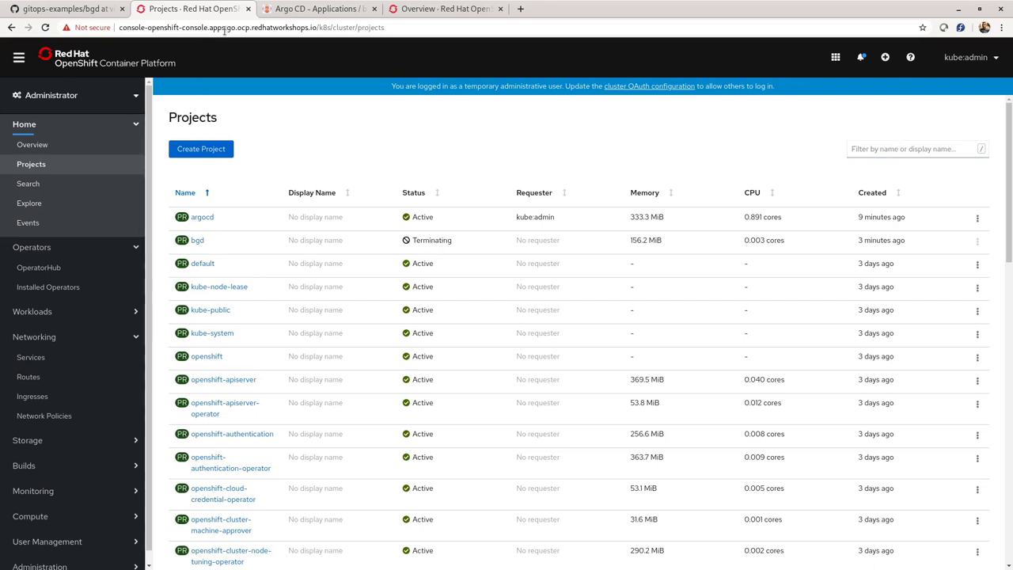
# Step: Check the bgd application's status in Argo CD's applications list and reopen its resource tree
pyautogui.click(289, 9)
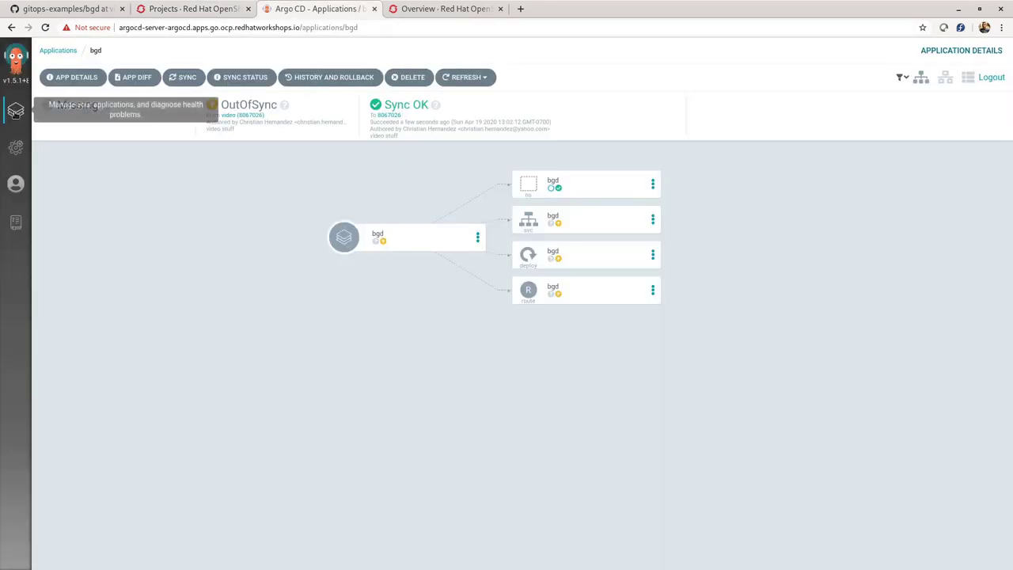
pyautogui.hotkey('alt', 'Left')
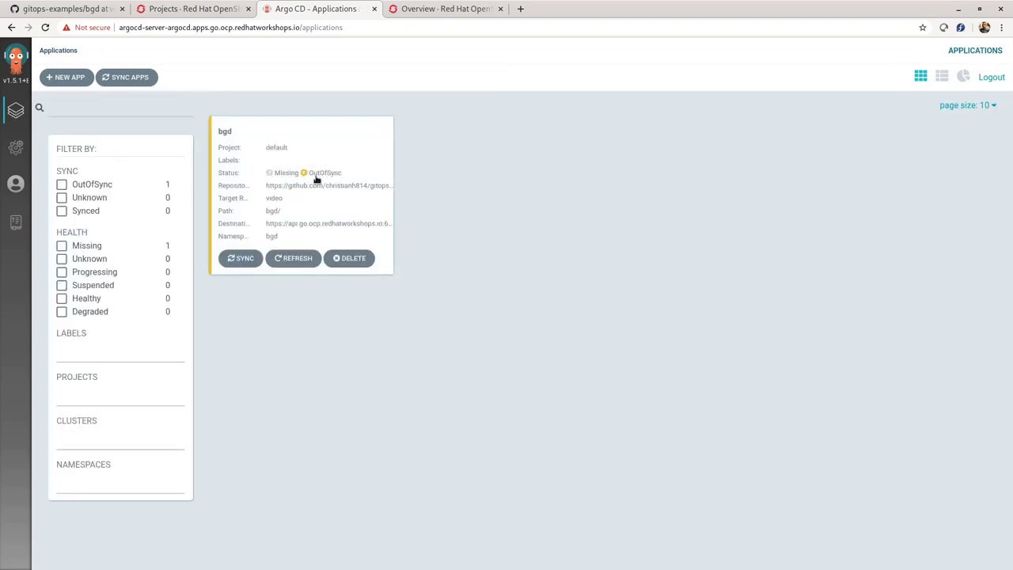
pyautogui.click(312, 171)
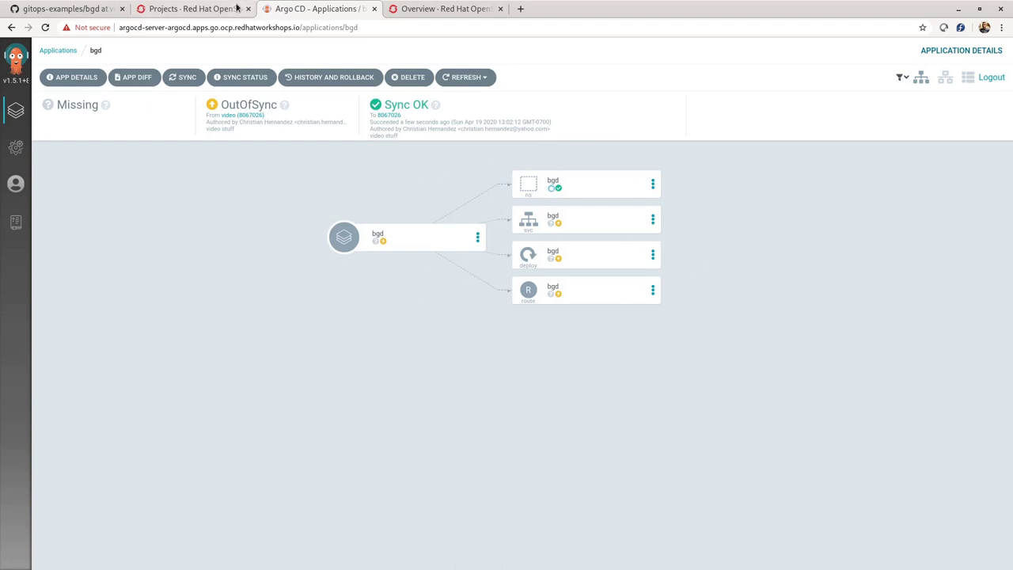
# Step: Filter the OpenShift console's projects list by "bgd" to check on the project's deletion
pyautogui.click(190, 8)
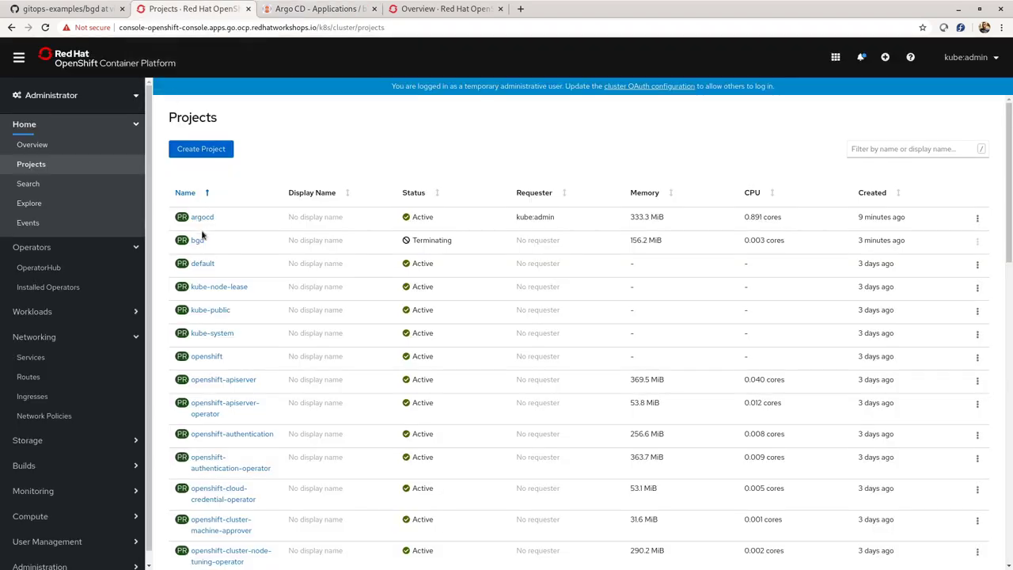
pyautogui.click(869, 148)
pyautogui.write('gd')
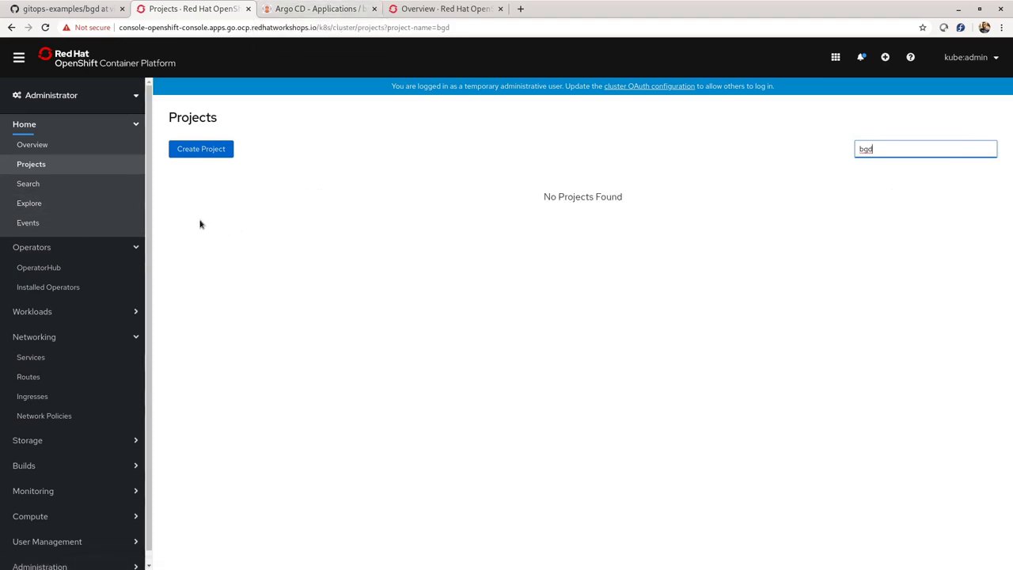
# Step: Synchronize the bgd namespace, service, deployment and route in Argo CD from the video revision to recreate the deleted project
pyautogui.click(310, 7)
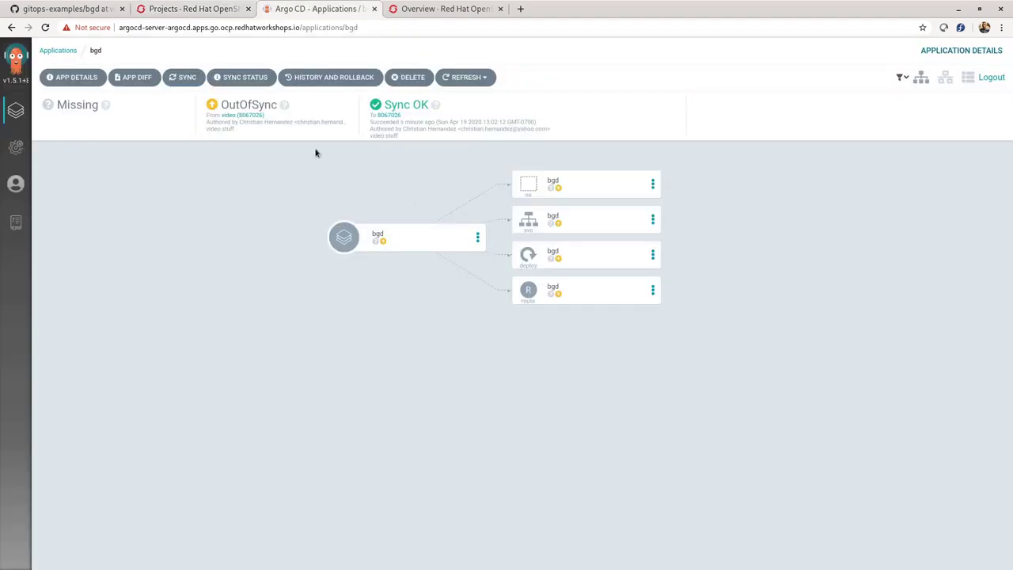
pyautogui.click(184, 77)
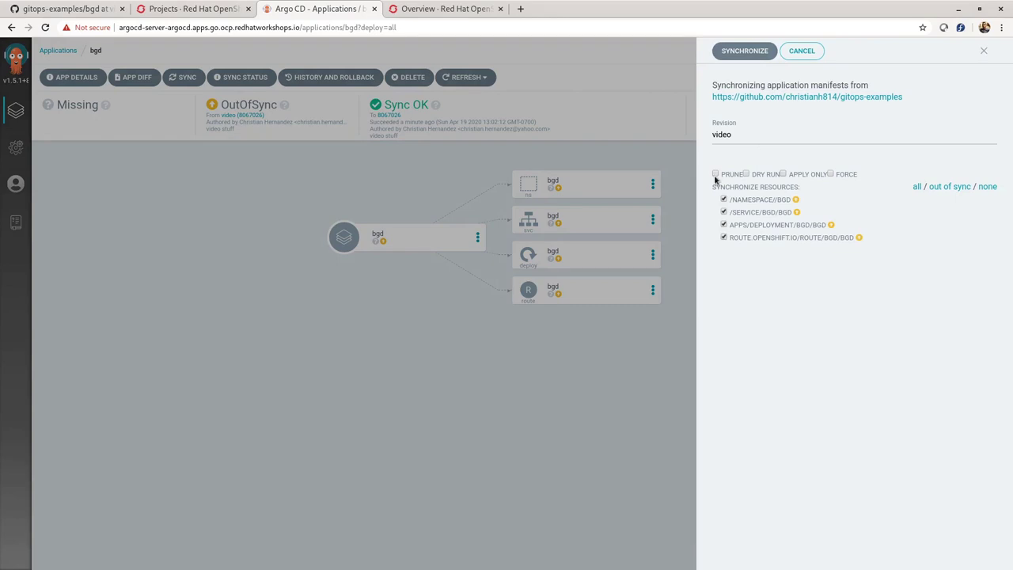
pyautogui.click(742, 52)
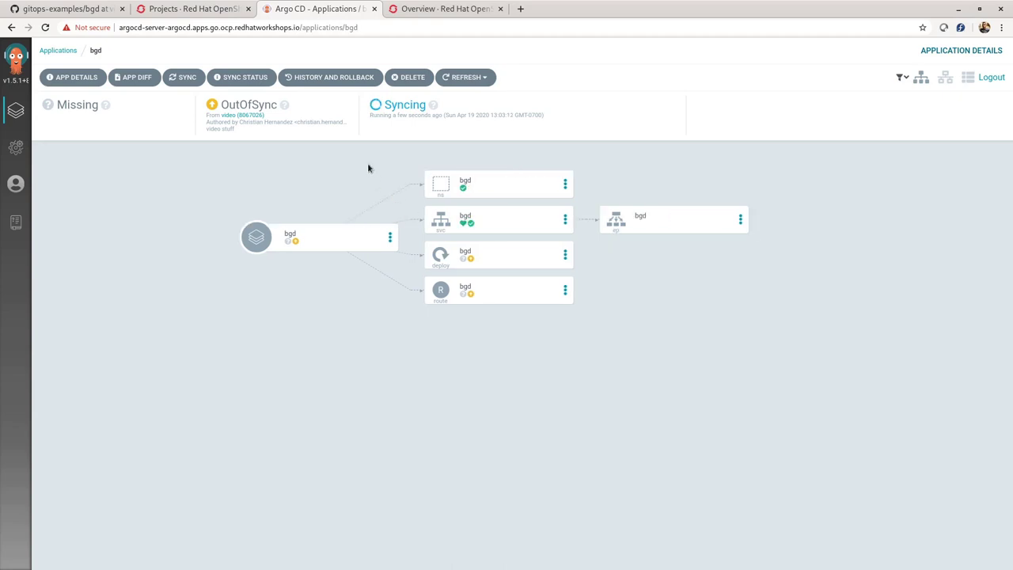
# Step: Check the recreated bgd project's workload in the OpenShift console and view its application page through the route
pyautogui.click(193, 8)
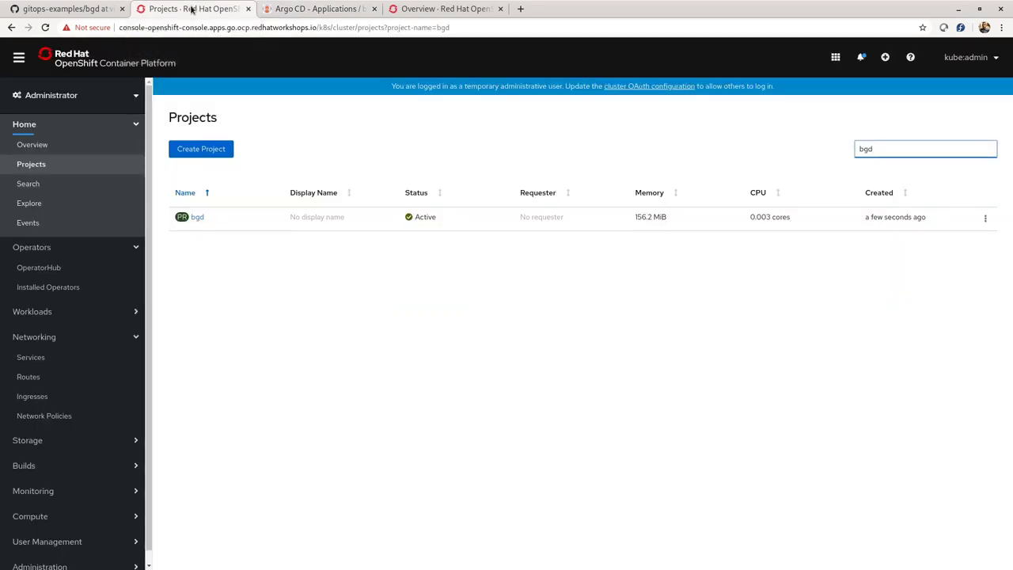
pyautogui.click(197, 218)
pyautogui.click(331, 168)
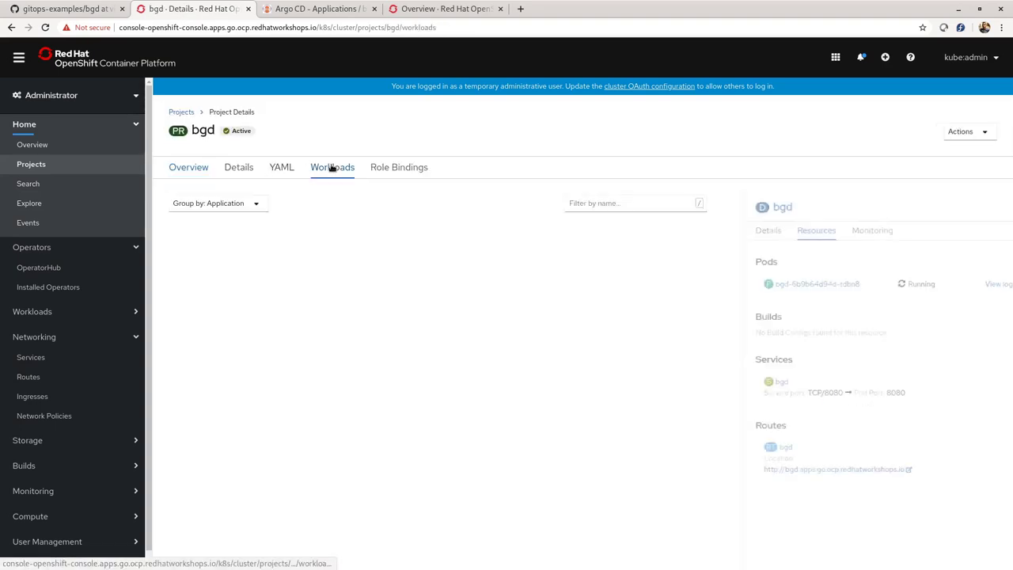
pyautogui.click(204, 266)
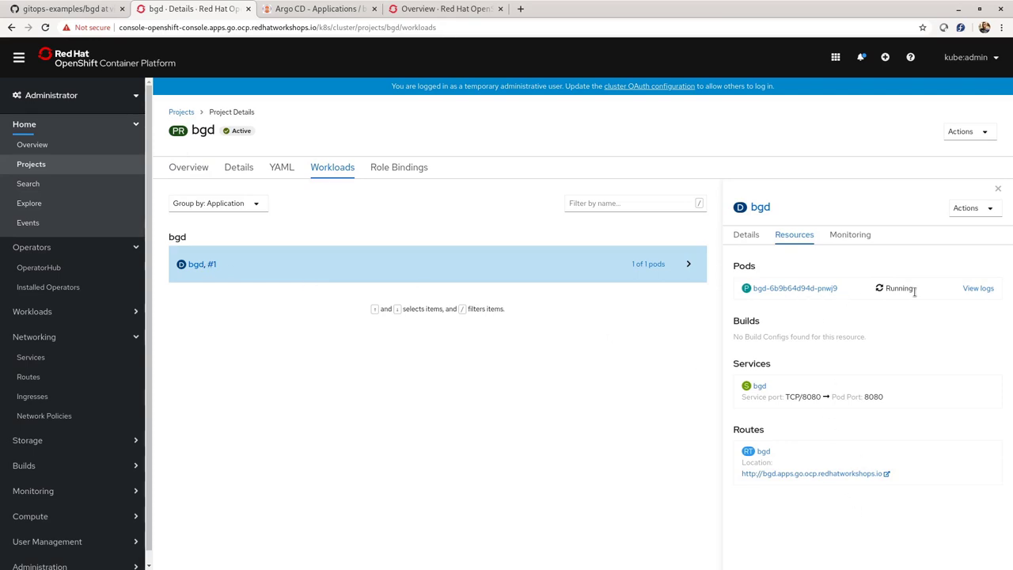
pyautogui.click(779, 473)
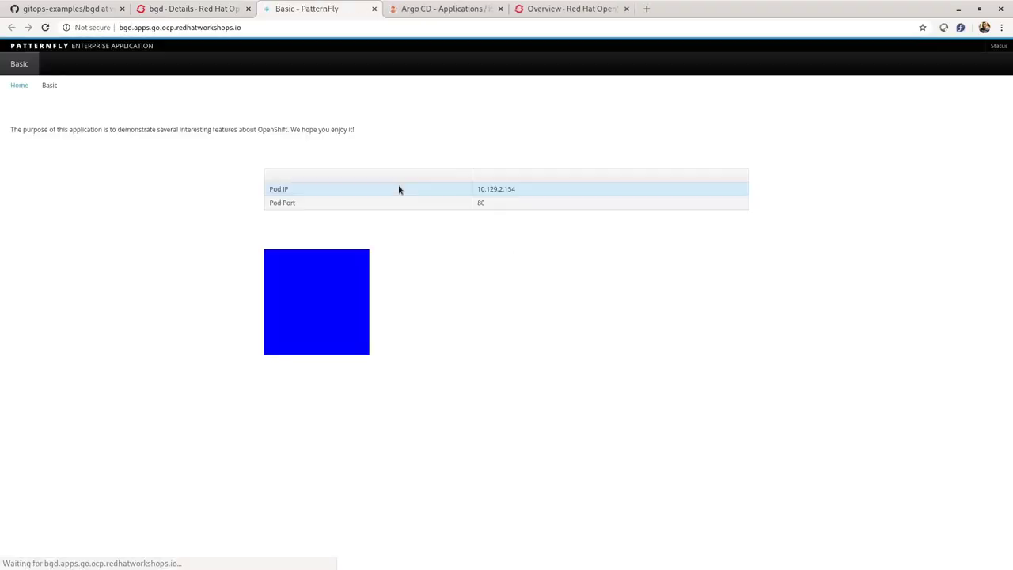
pyautogui.click(376, 10)
# Step: Delete the bgd application from Argo CD's applications list with the Cascade option enabled
pyautogui.click(293, 8)
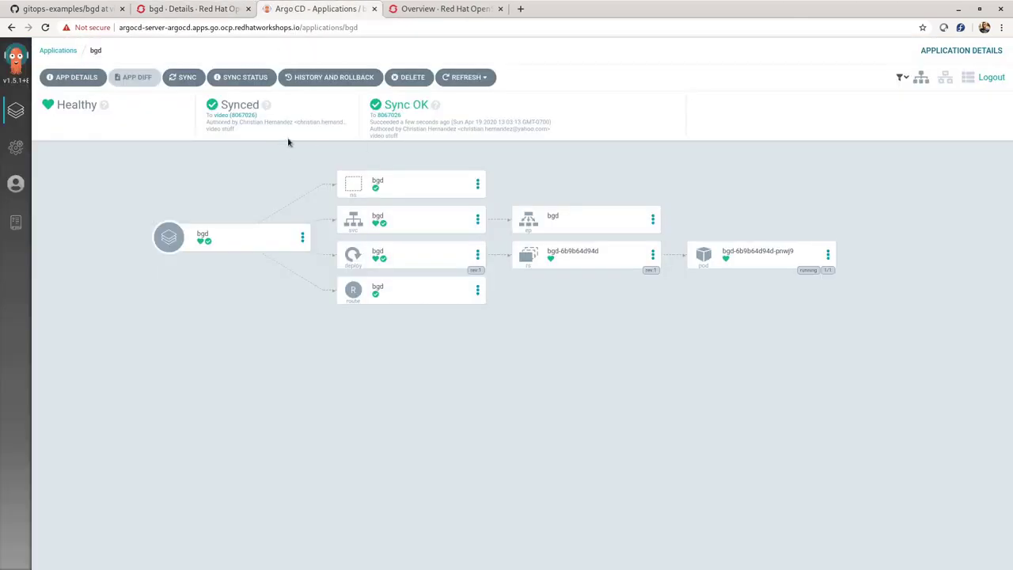
pyautogui.click(26, 113)
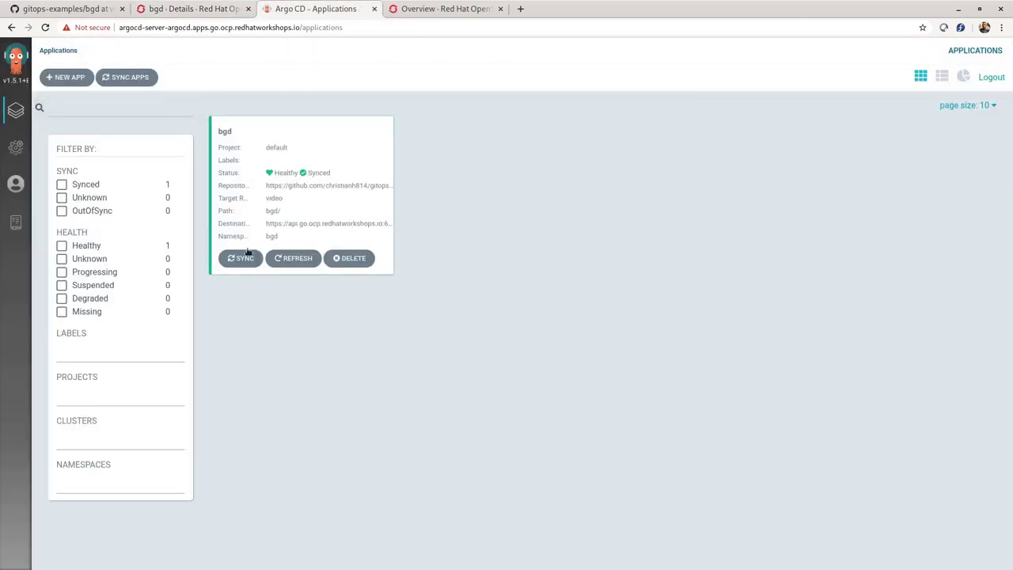
pyautogui.click(364, 264)
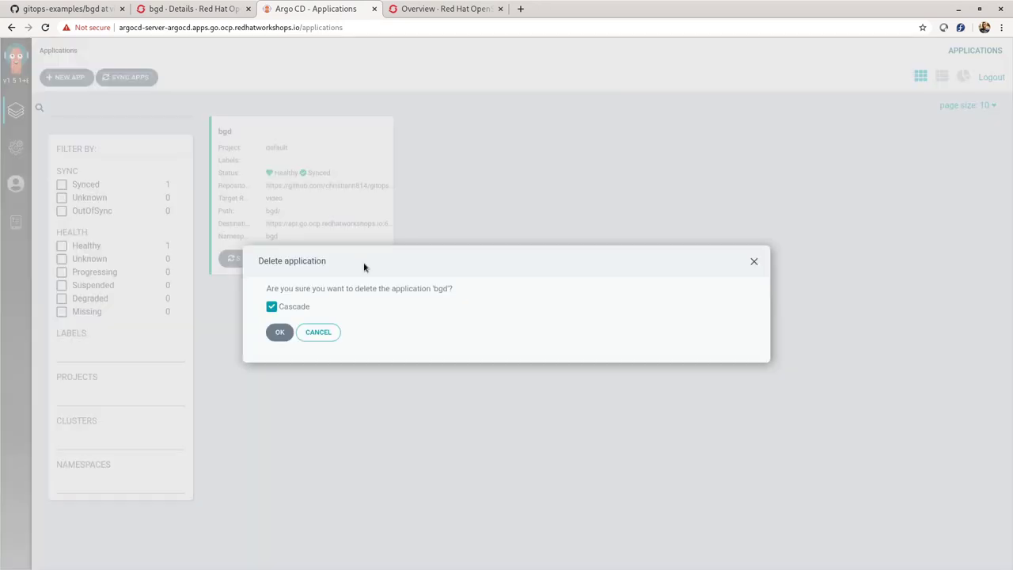
pyautogui.click(286, 332)
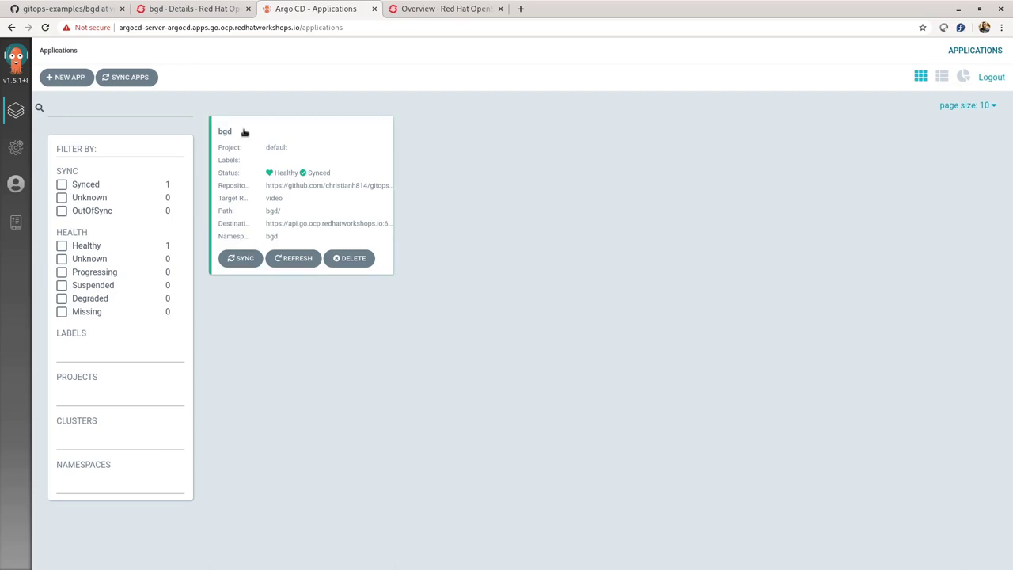
# Step: Filter the OpenShift console's projects list by "bgd" to check whether the application deletion removed the project
pyautogui.click(213, 9)
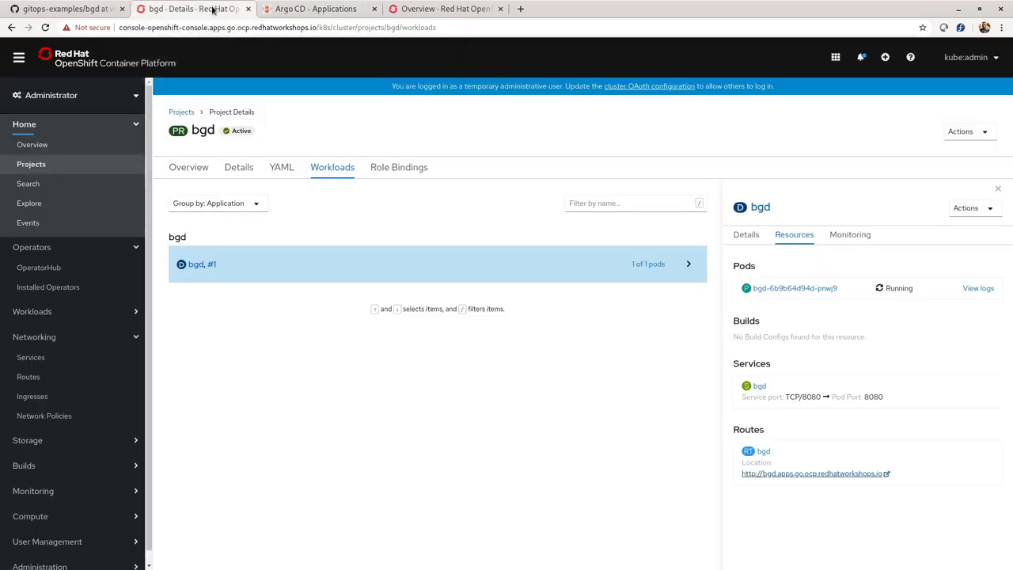
pyautogui.click(55, 168)
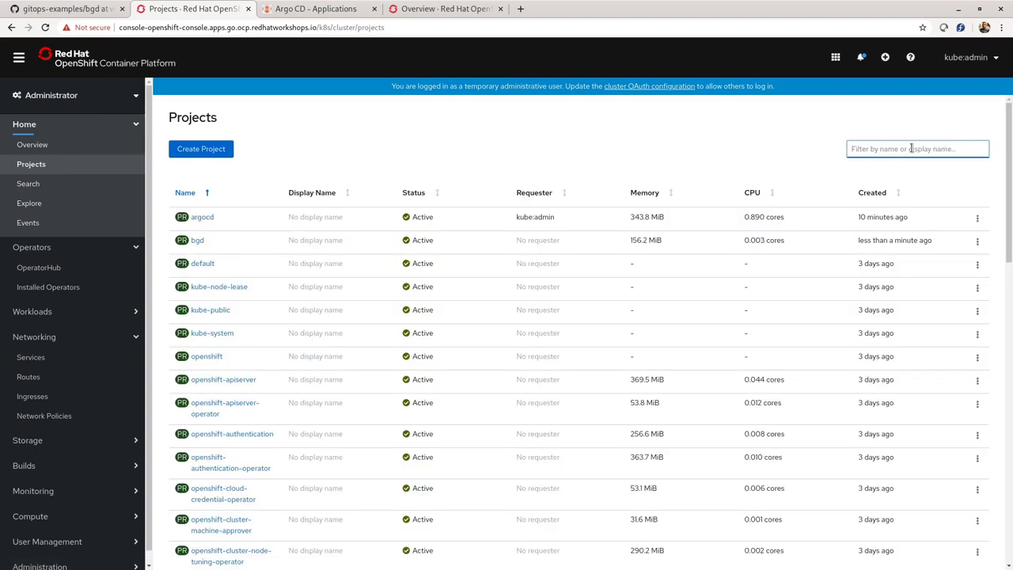
pyautogui.click(877, 155)
pyautogui.write('bgd')
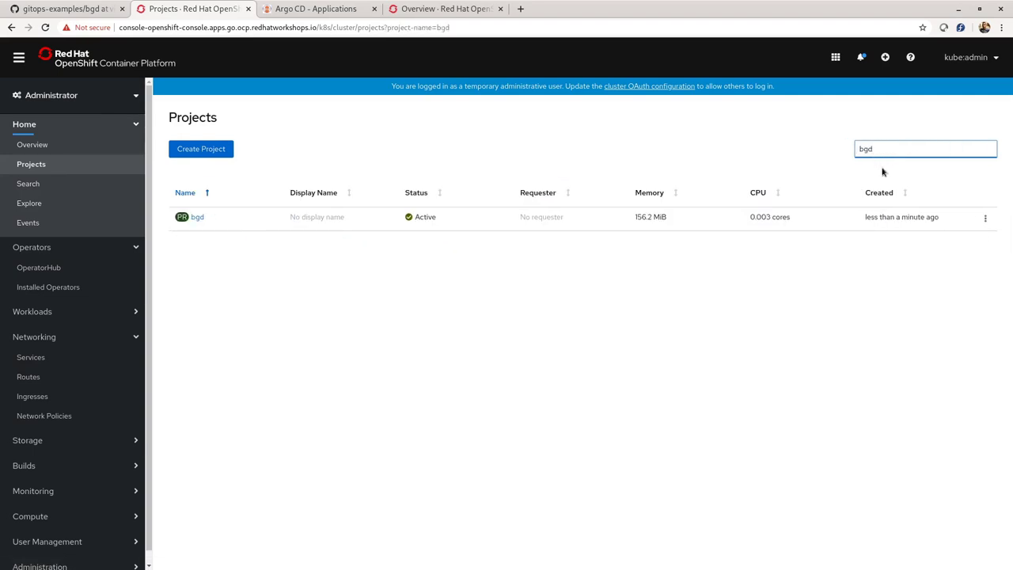
# Step: Examine the deletion status of the bgd application's resources in Argo CD and return to the applications list
pyautogui.click(285, 8)
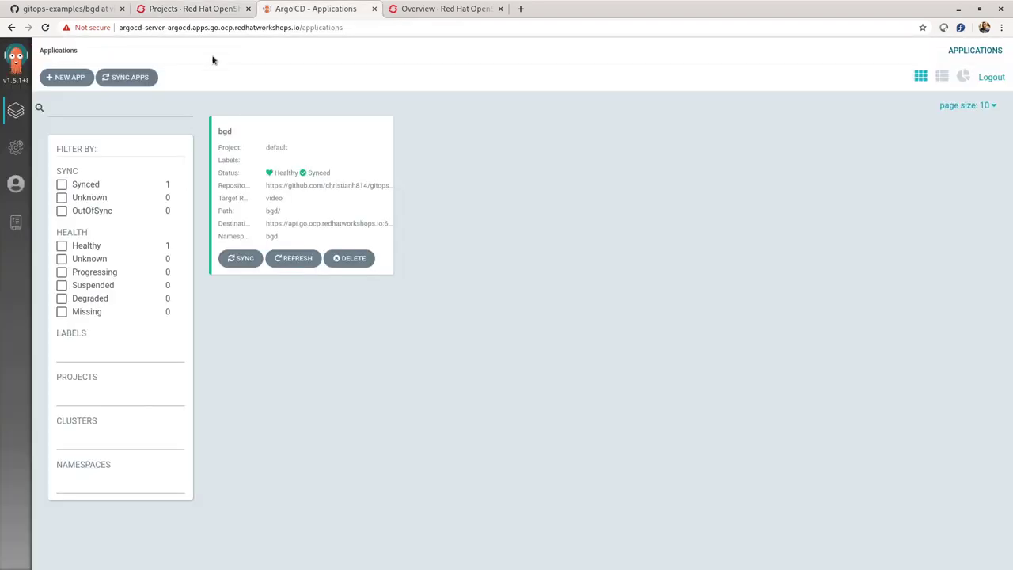
pyautogui.click(294, 170)
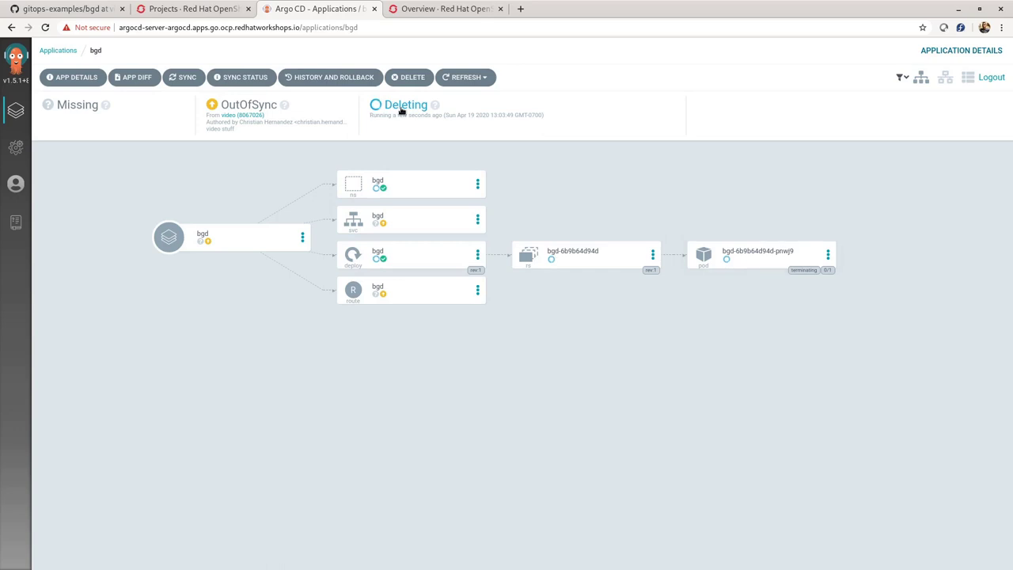
pyautogui.click(16, 110)
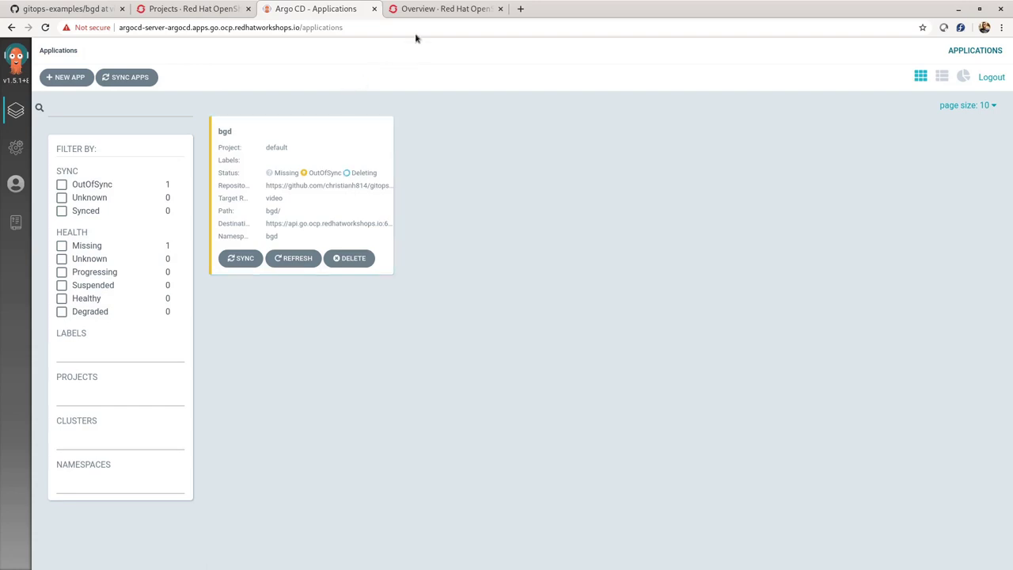
# Step: Review bgd-deployment.yaml in the bgdk/base folder of the gitops-examples video branch on GitHub
pyautogui.click(95, 9)
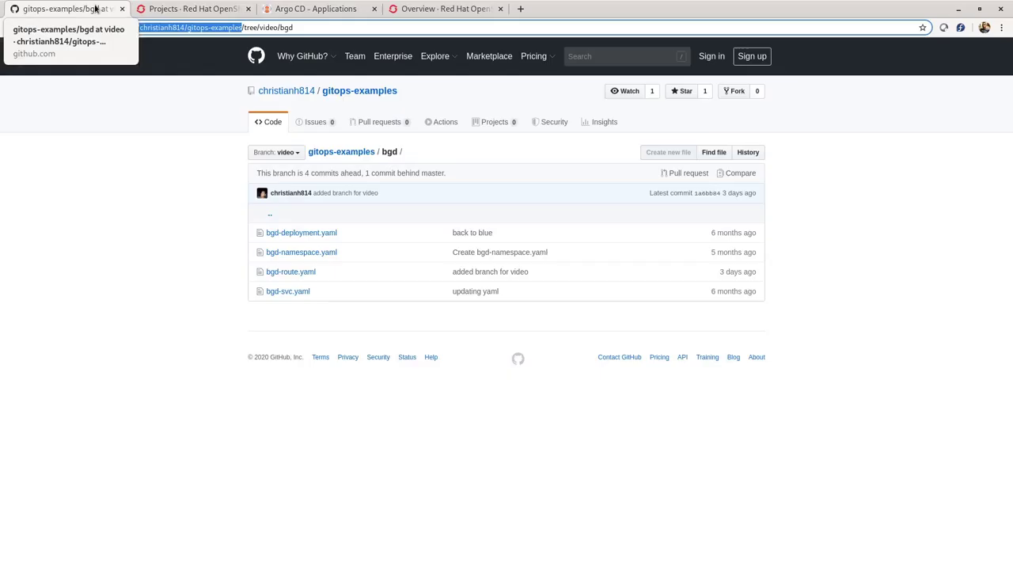
pyautogui.click(346, 155)
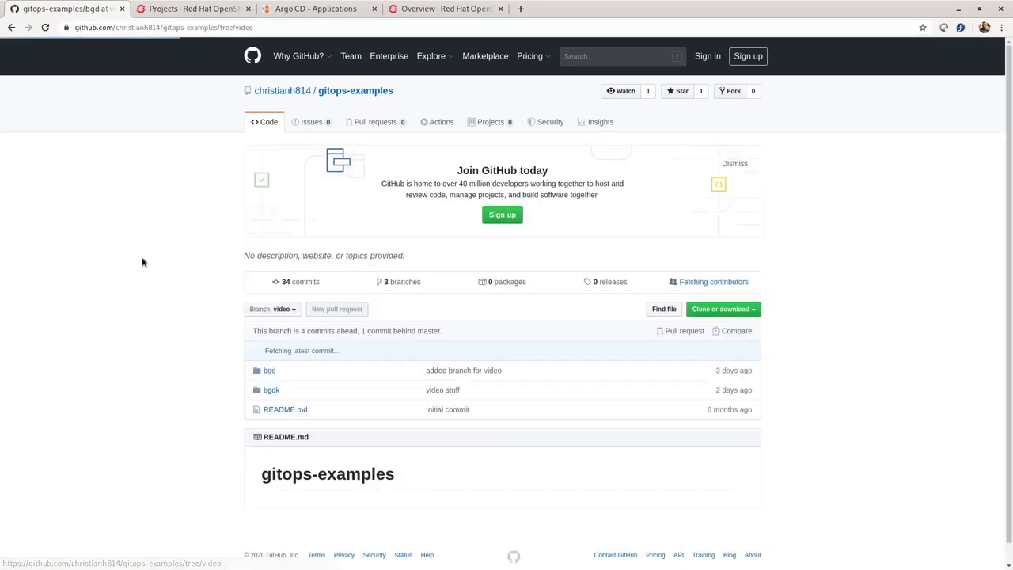
pyautogui.click(272, 390)
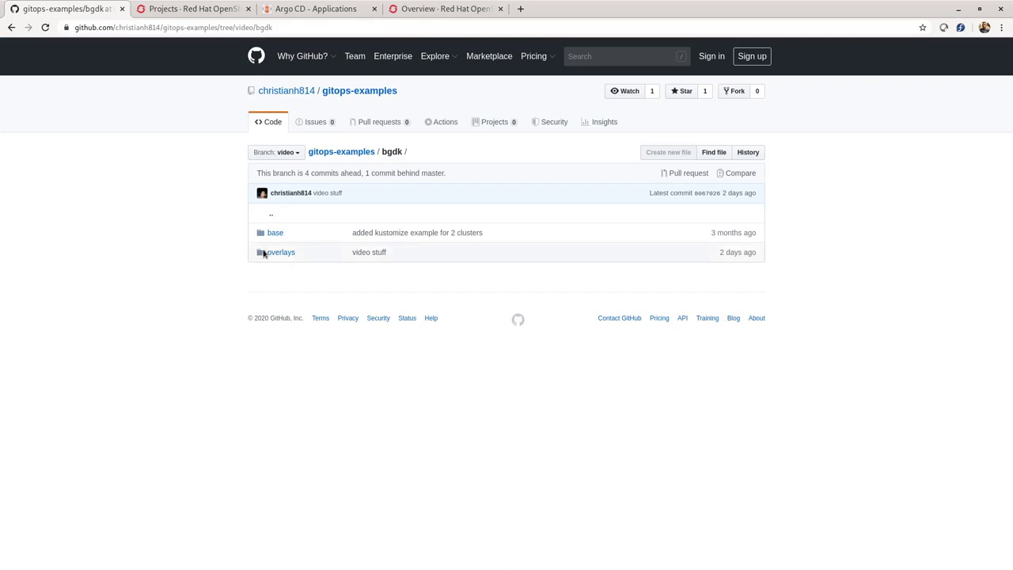
pyautogui.click(277, 234)
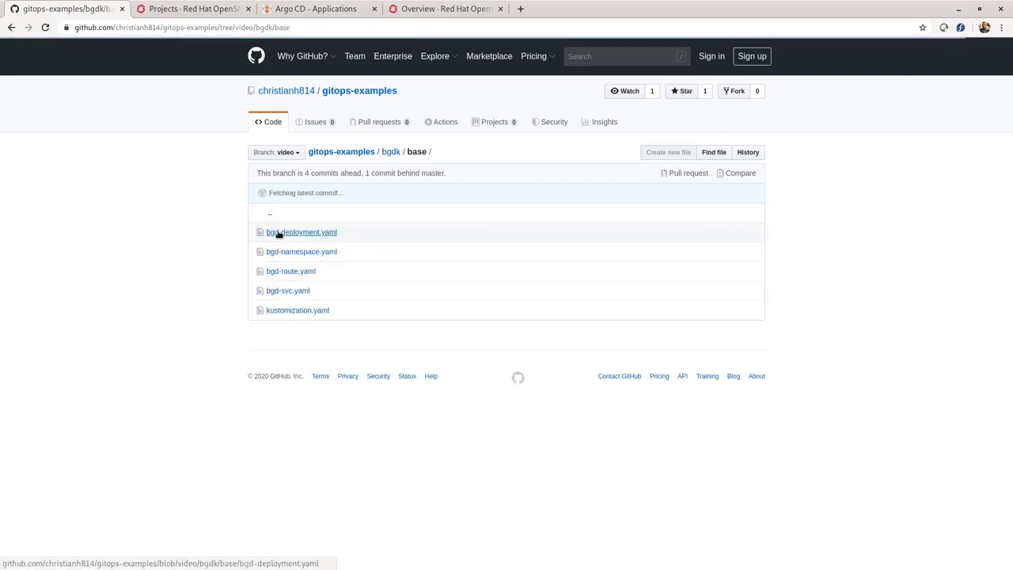
pyautogui.click(319, 234)
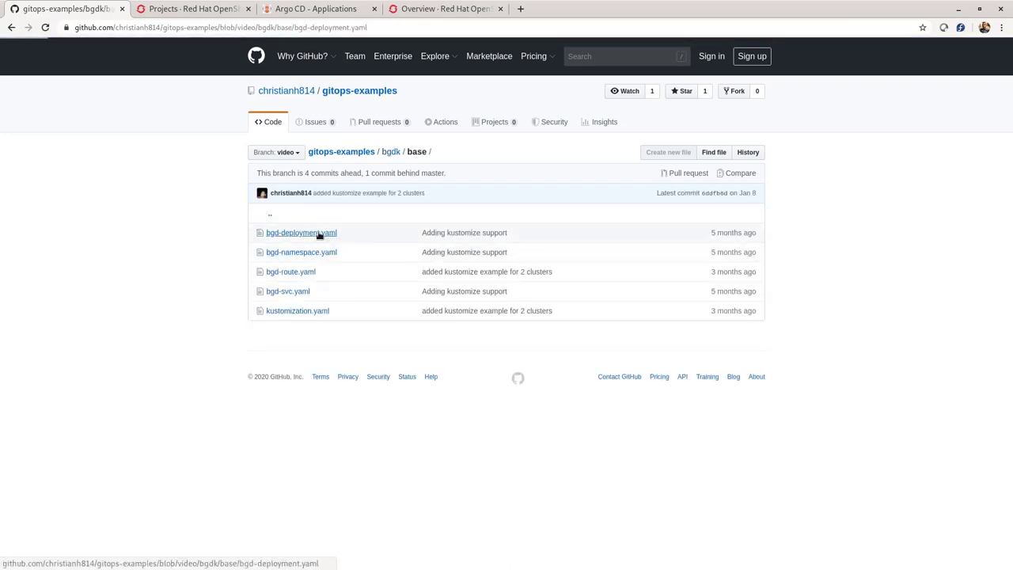
pyautogui.scroll(-3, 356, 348)
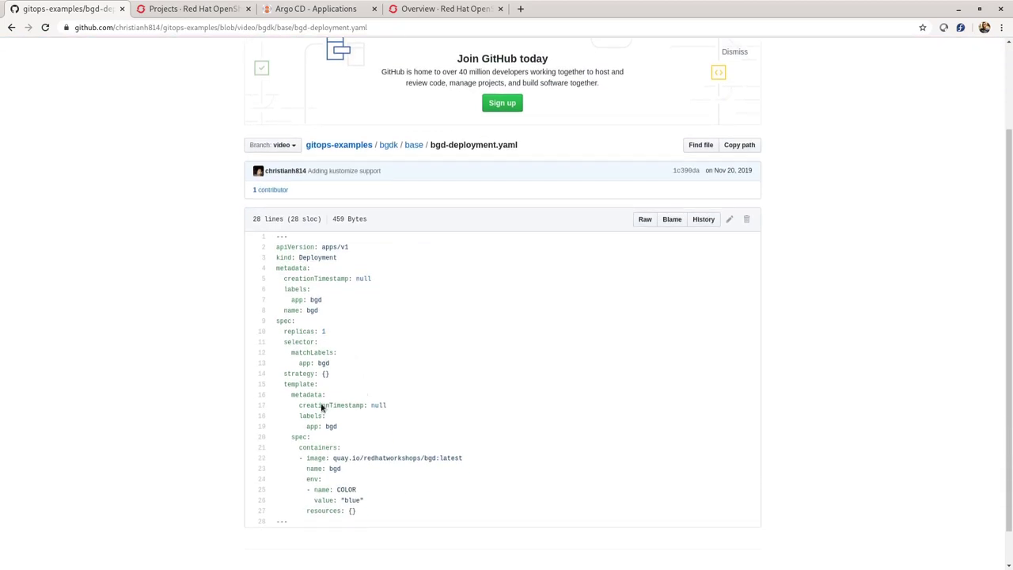
pyautogui.scroll(3, 365, 332)
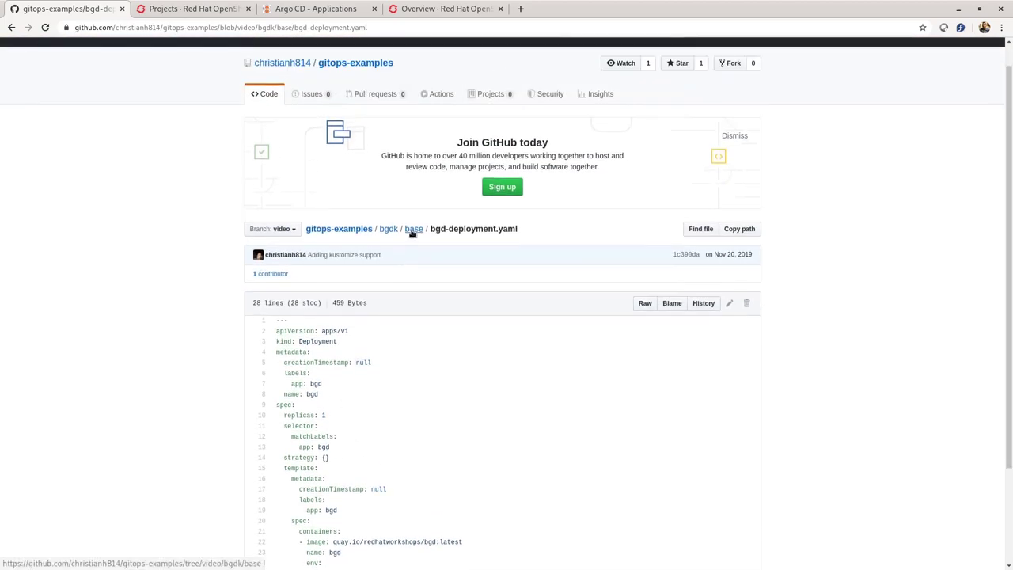
# Step: Review bgd-namespace.yaml and bgd-svc.yaml in the bgdk/base folder
pyautogui.click(413, 228)
pyautogui.click(314, 253)
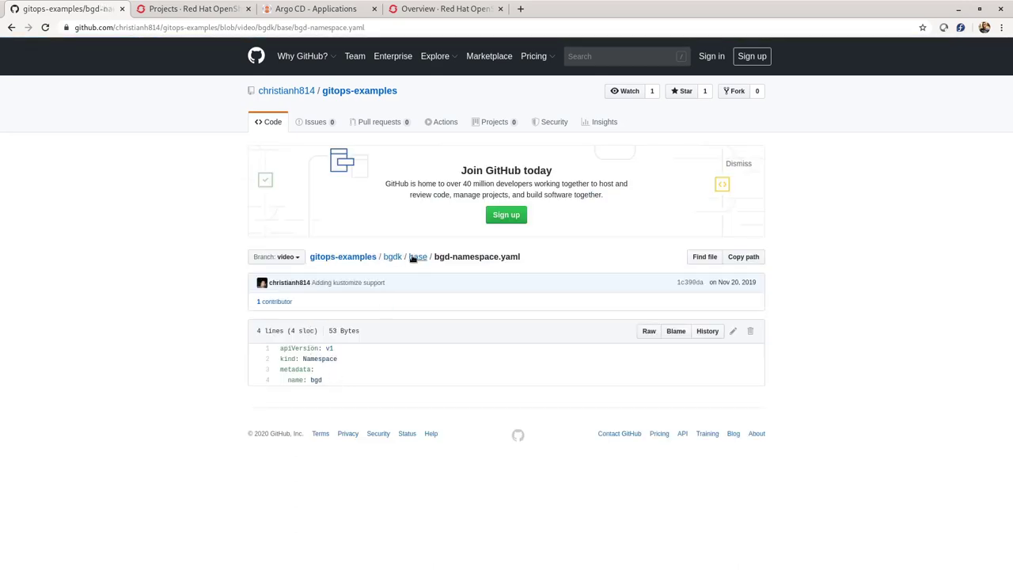
pyautogui.click(414, 257)
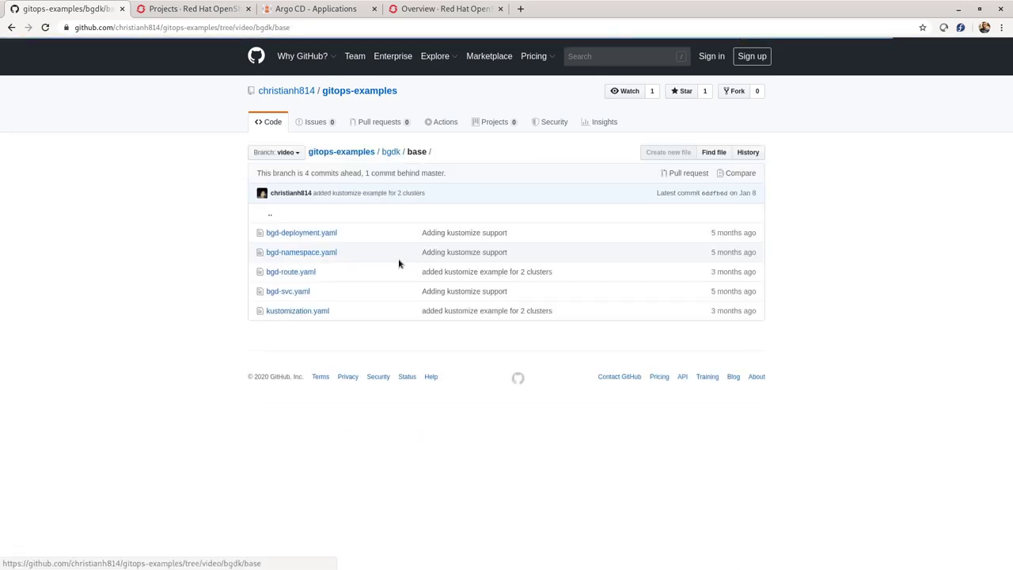
pyautogui.click(299, 294)
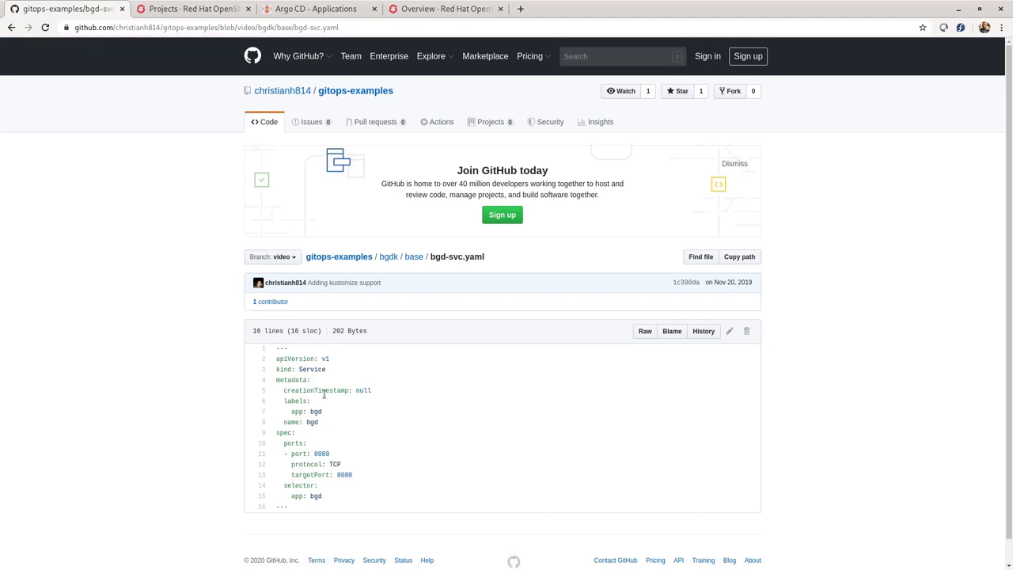
# Step: Review bgd-route.yaml in the bgdk/base folder and highlight the host line in its spec
pyautogui.click(413, 259)
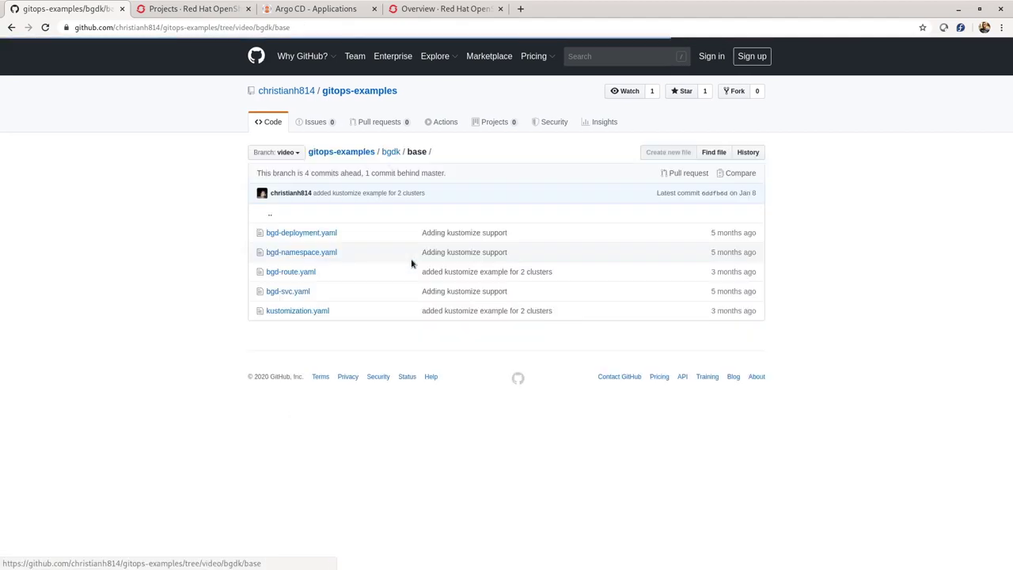
pyautogui.click(305, 272)
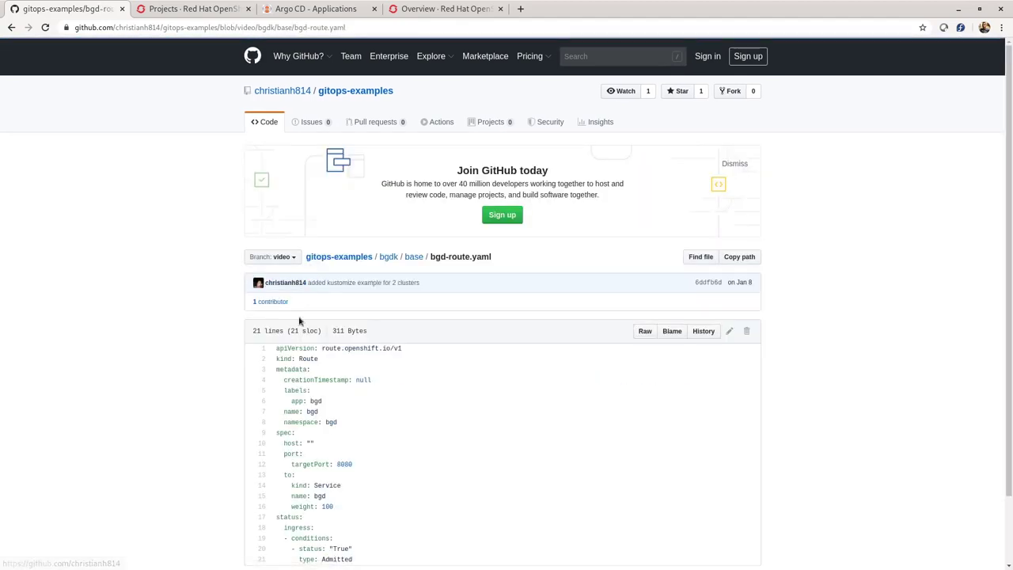
pyautogui.scroll(-1, 325, 331)
pyautogui.scroll(-1, 324, 331)
pyautogui.moveTo(283, 387); pyautogui.dragTo(324, 393)
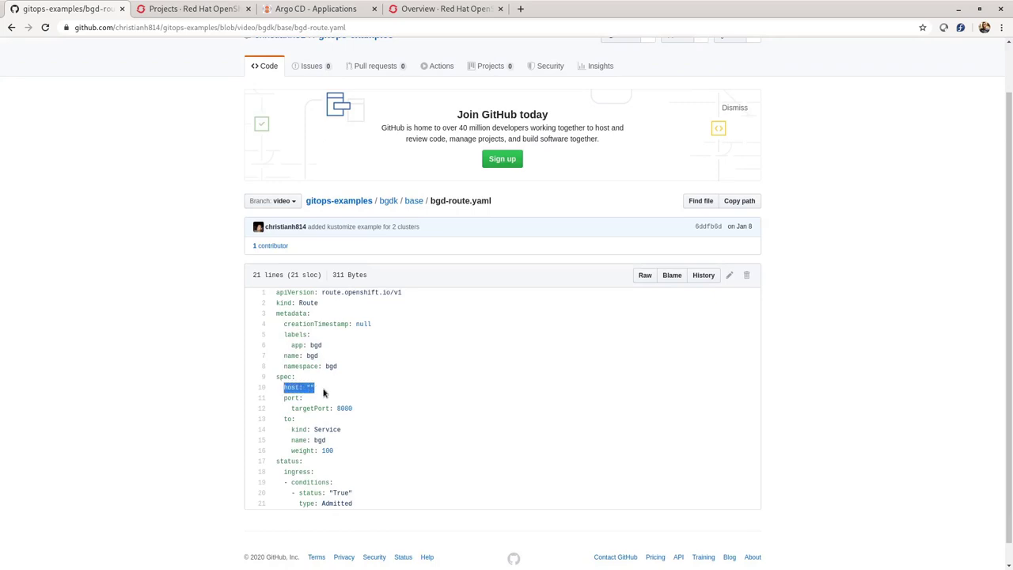
pyautogui.scroll(1, 454, 365)
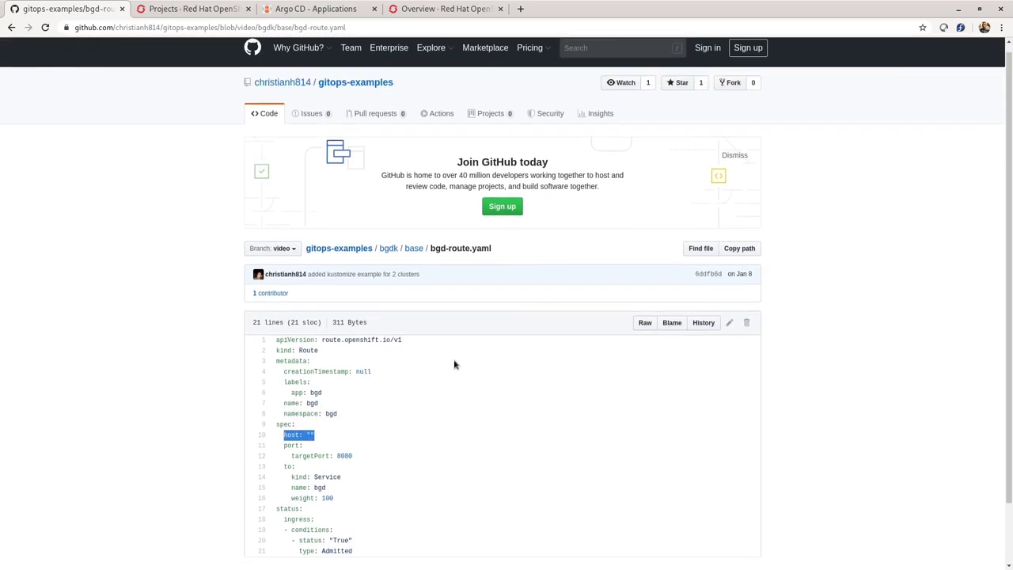
# Step: Review bgd-deployment.yaml and bgd-route.yaml in bgdk/overlays/cluster1, highlighting the deployment patch's color value
pyautogui.click(412, 258)
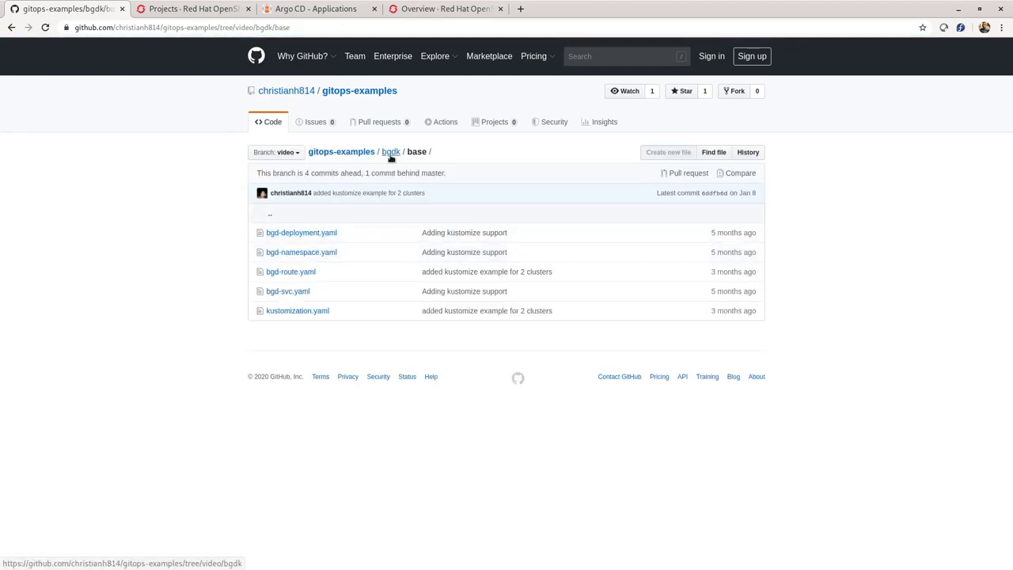
pyautogui.click(284, 253)
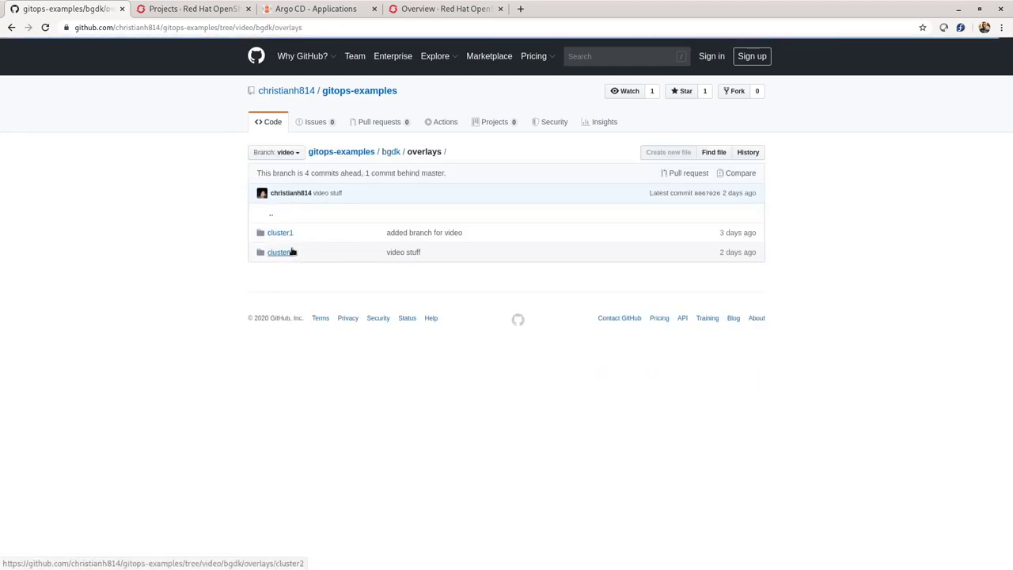
pyautogui.click(283, 234)
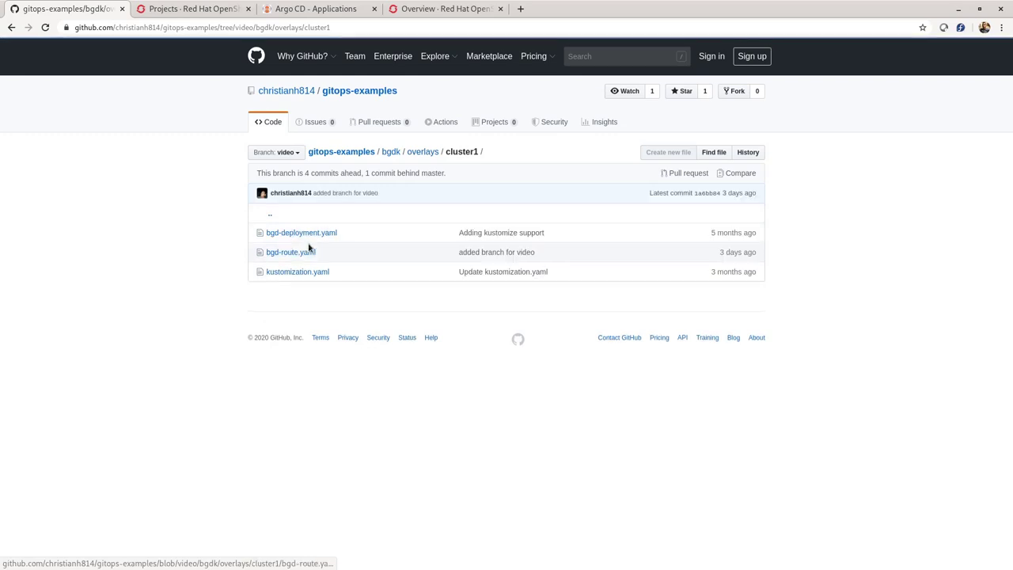
pyautogui.click(315, 235)
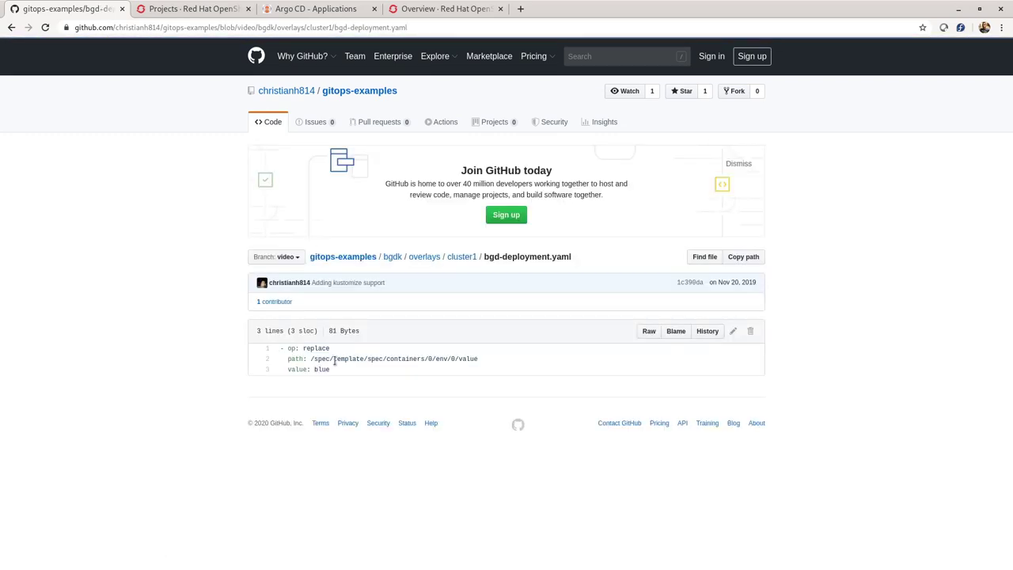
pyautogui.doubleClick(322, 369)
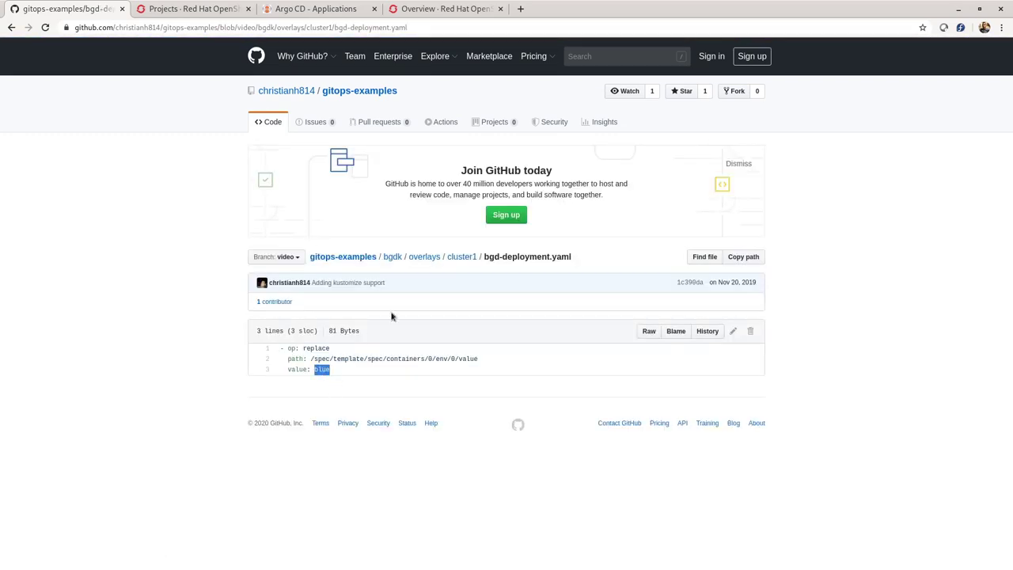
pyautogui.click(451, 259)
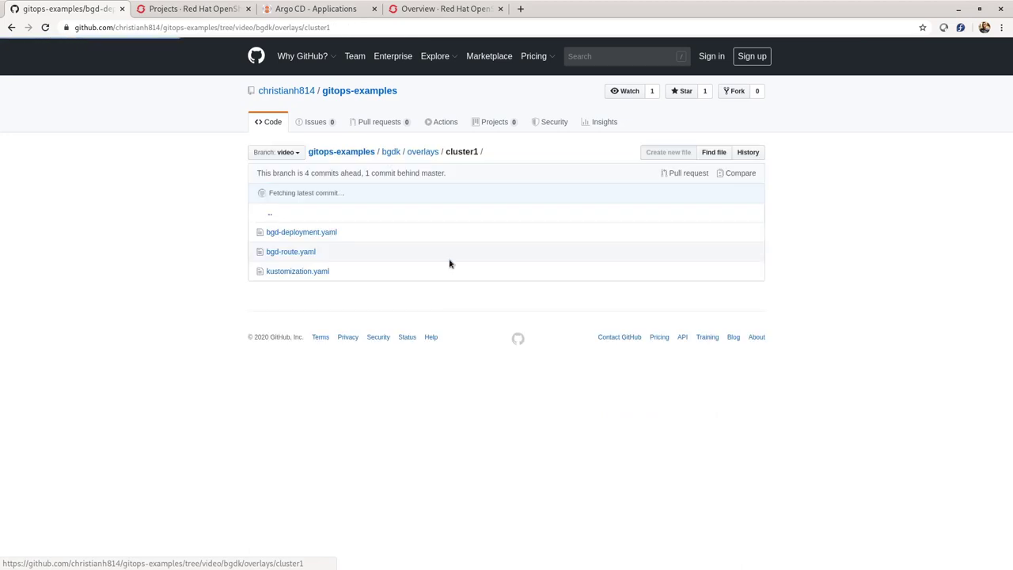
pyautogui.click(303, 253)
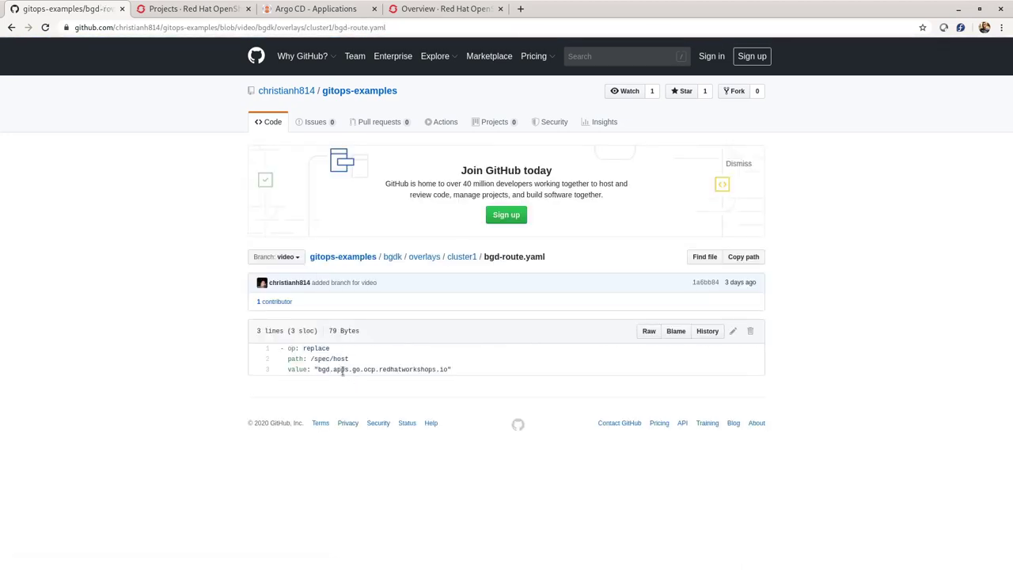
# Step: Highlight part of the cluster1 route's host value and review bgd-deployment.yaml in bgdk/overlays/cluster2, highlighting its color value
pyautogui.moveTo(348, 369); pyautogui.dragTo(375, 369)
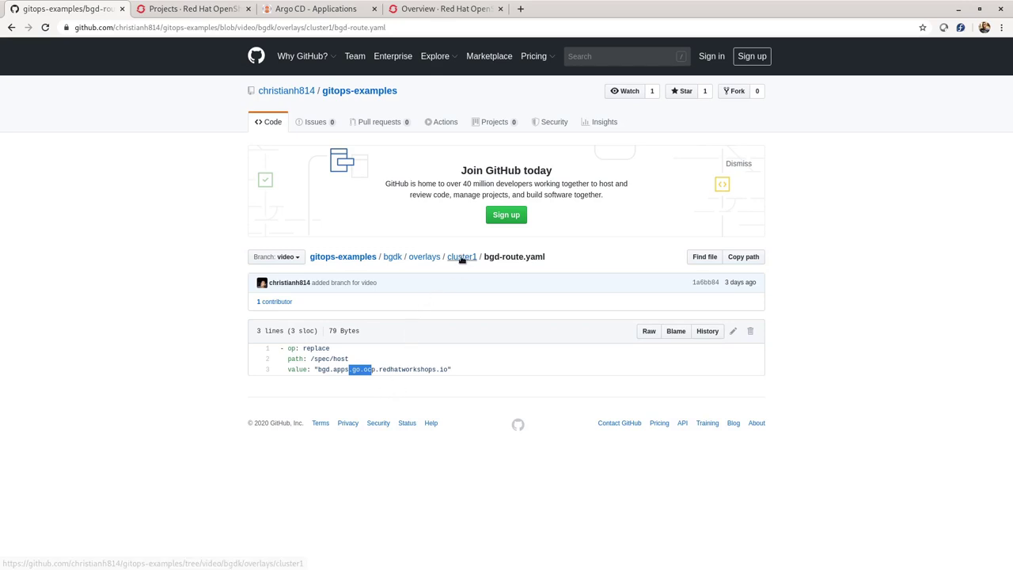
pyautogui.click(420, 257)
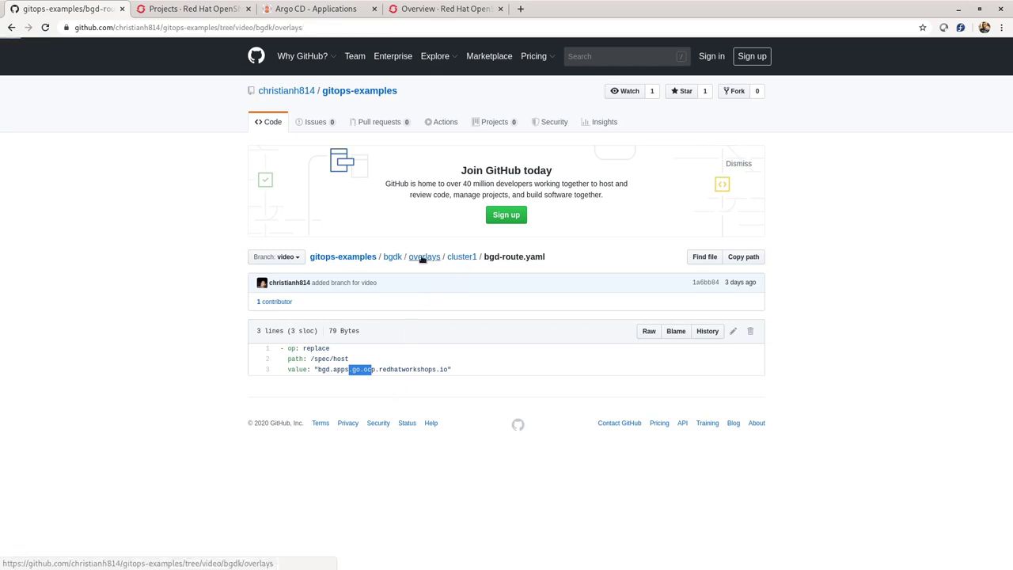
pyautogui.click(290, 253)
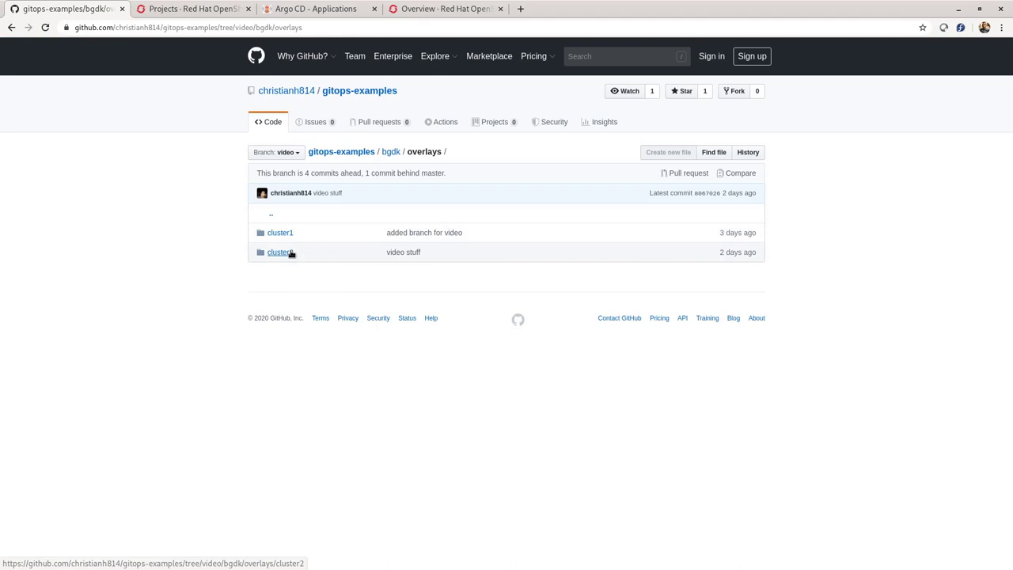
pyautogui.click(319, 233)
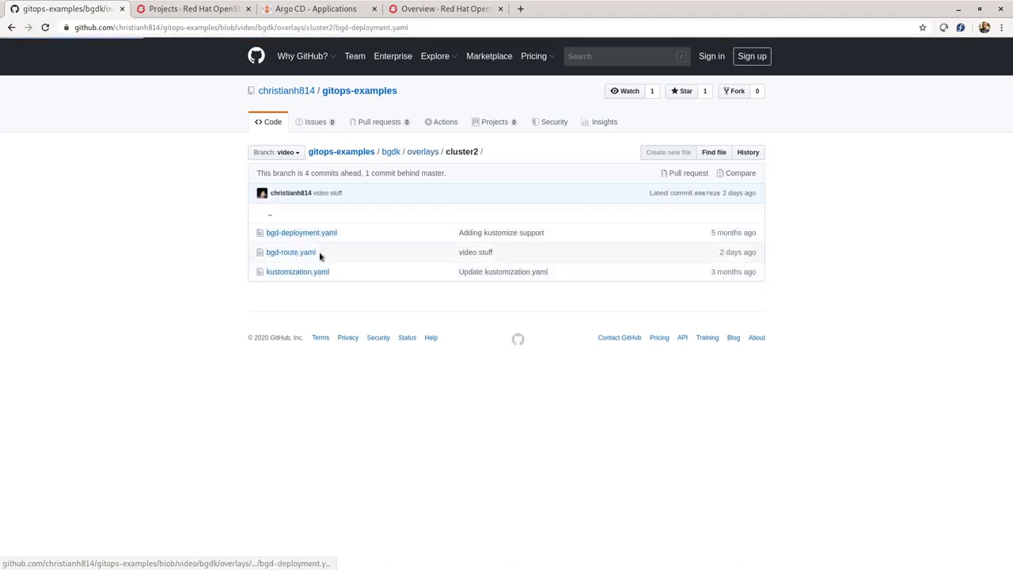
pyautogui.doubleClick(323, 368)
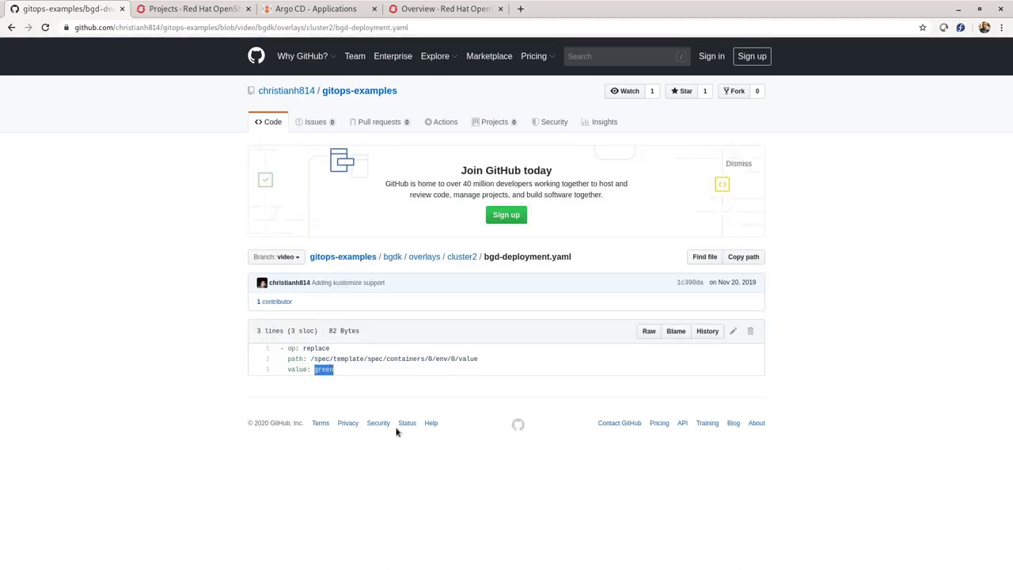
# Step: Review bgd-route.yaml in bgdk/overlays/cluster2, highlighting the host value and its cluster name part
pyautogui.click(462, 257)
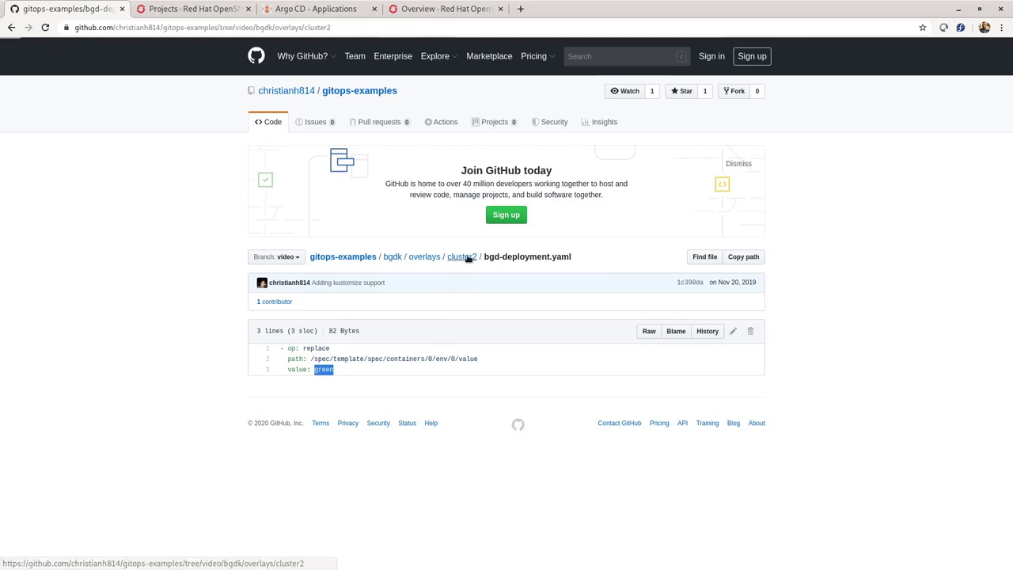
pyautogui.click(293, 254)
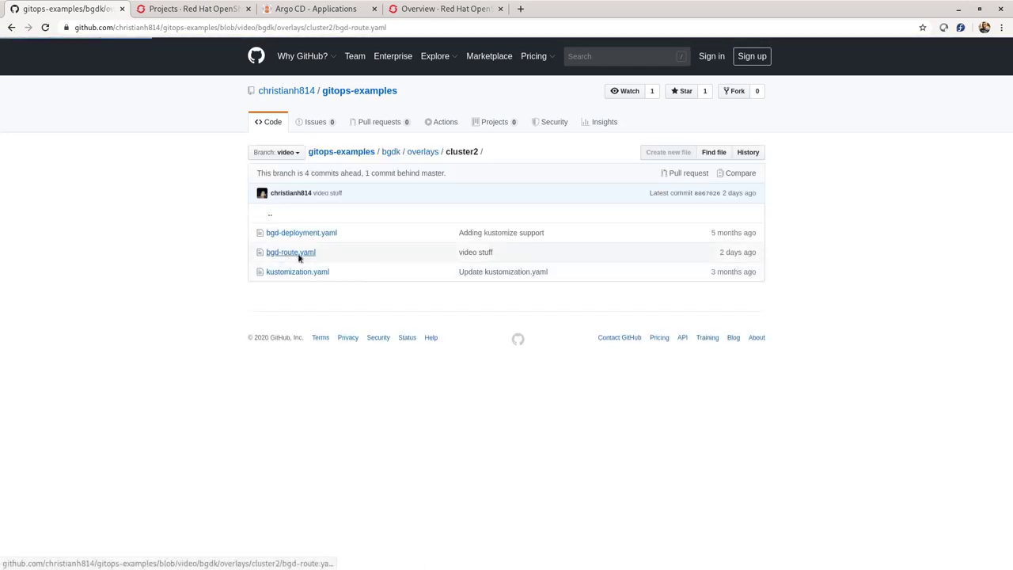
pyautogui.moveTo(320, 369); pyautogui.dragTo(468, 369)
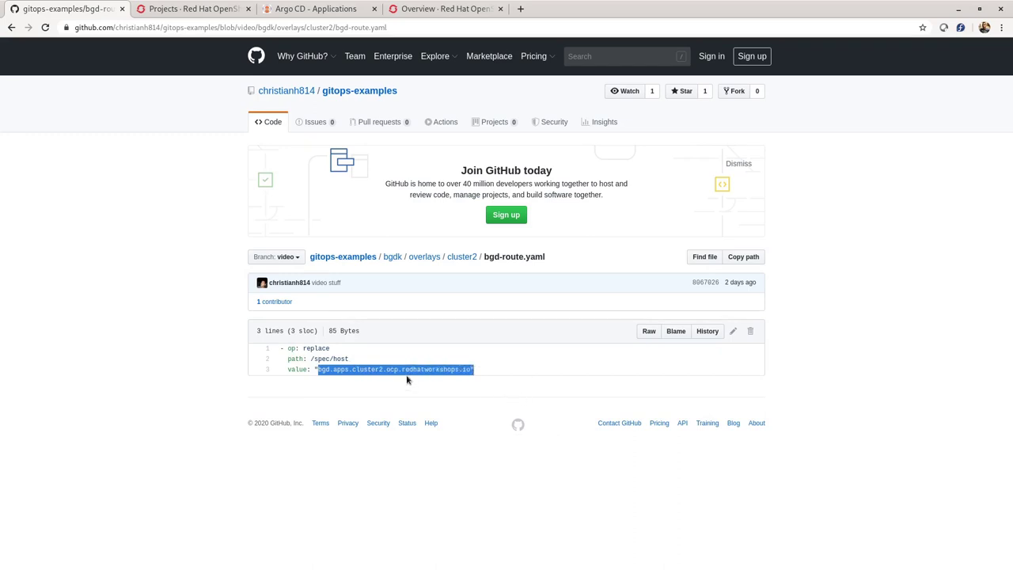
pyautogui.doubleClick(369, 369)
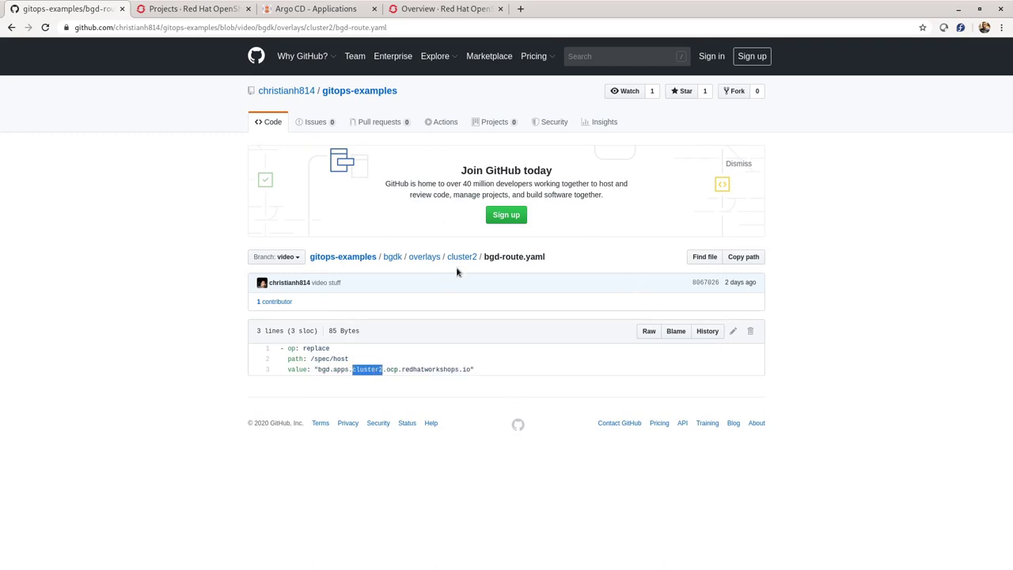
# Step: Return to the gitops-examples repository root, switch to the second cluster's OpenShift Overview and highlight its Cluster API Address
pyautogui.click(372, 260)
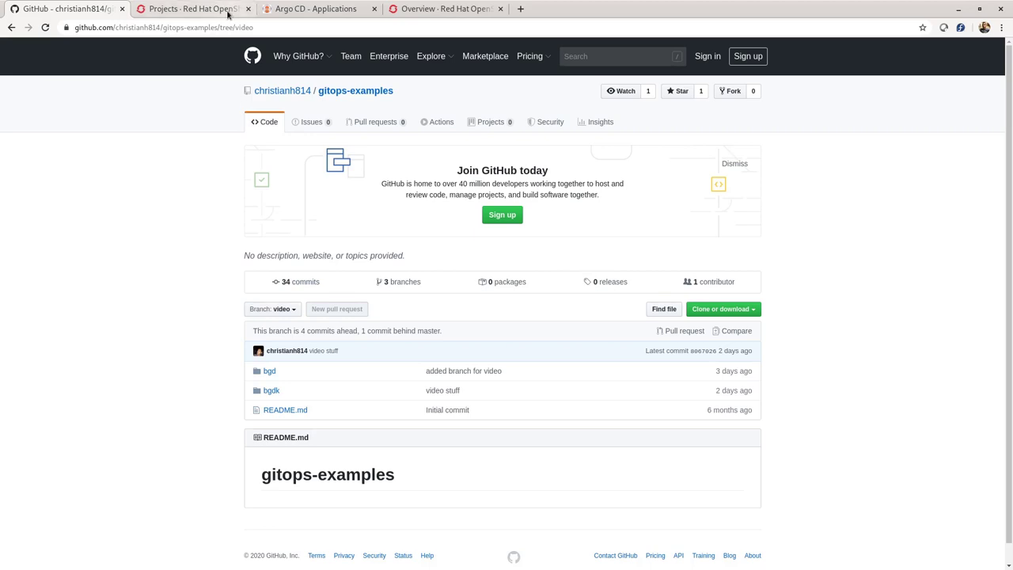
pyautogui.click(431, 9)
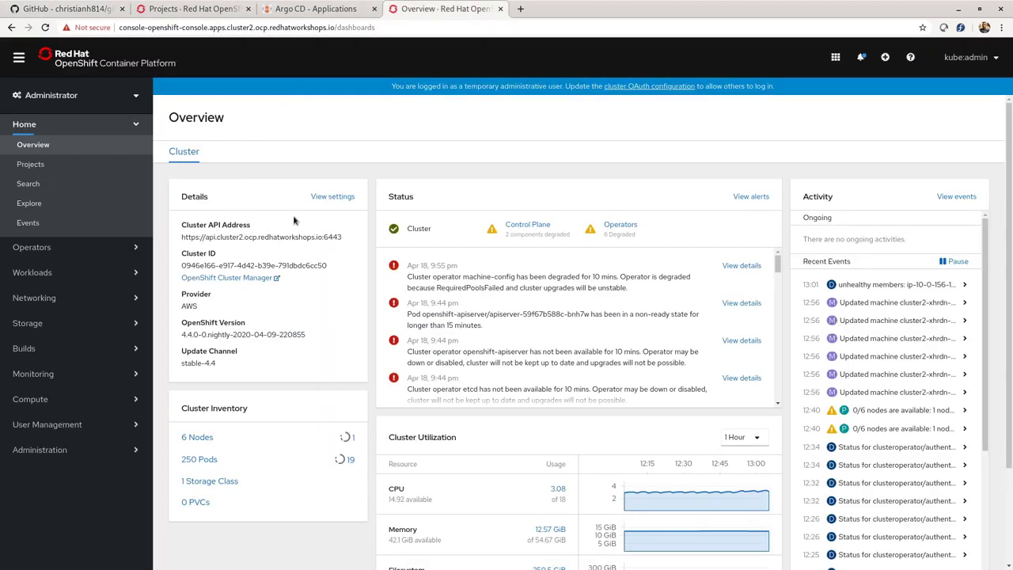
pyautogui.tripleClick(233, 238)
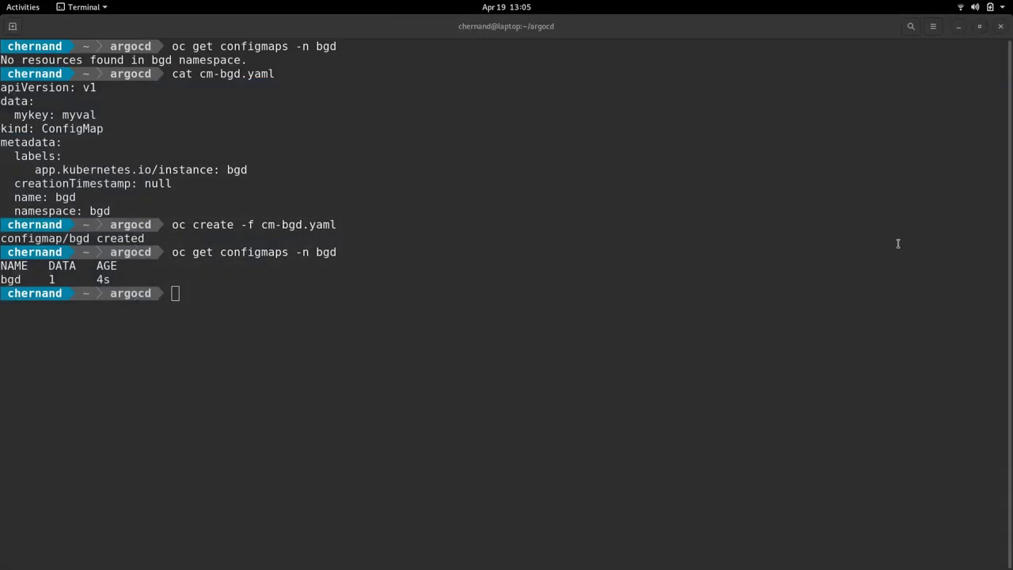
# Step: In the terminal, run argocd cluster add without a context name to list the available contexts
pyautogui.write('argo')
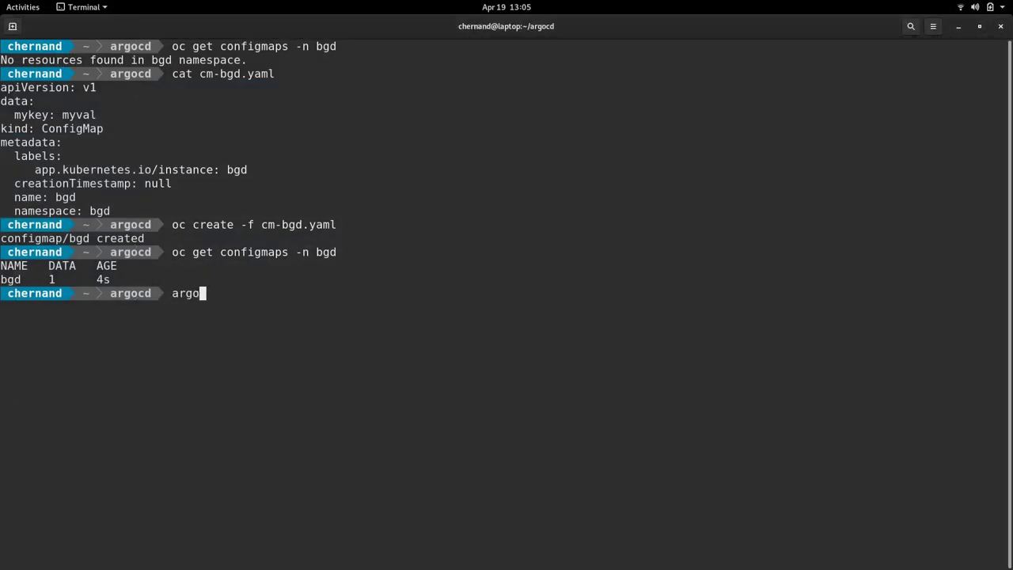
pyautogui.write('cd  cluster add')
pyautogui.press('Return')
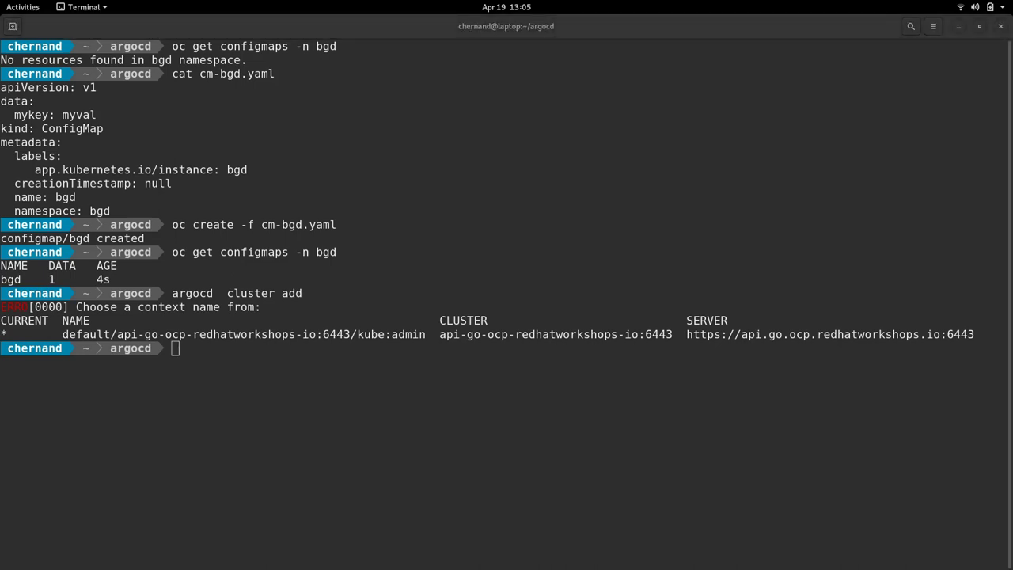
pyautogui.click(505, 344)
pyautogui.write('clear')
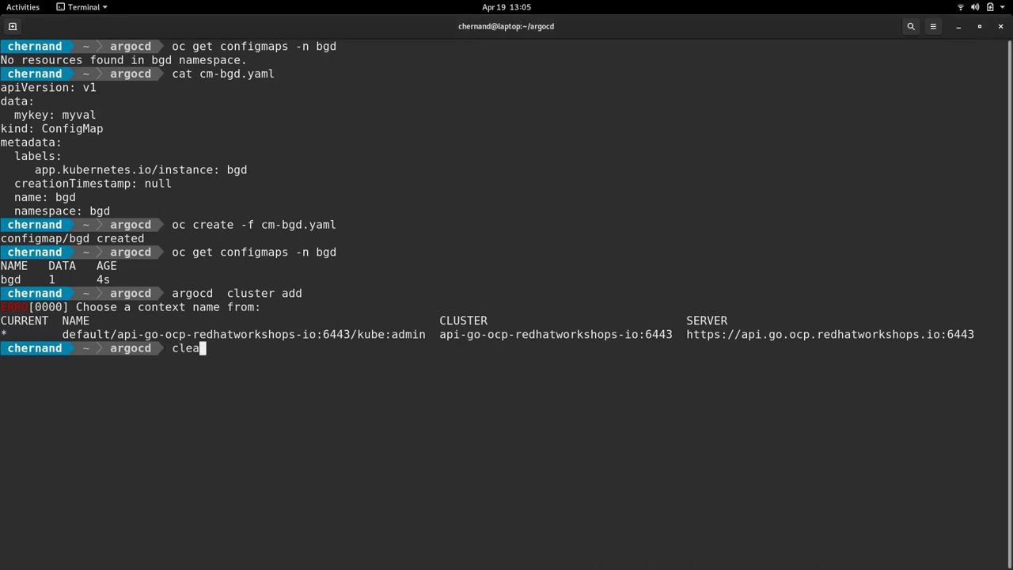
pyautogui.press('Return')
pyautogui.rightClick(405, 98)
pyautogui.click(445, 138)
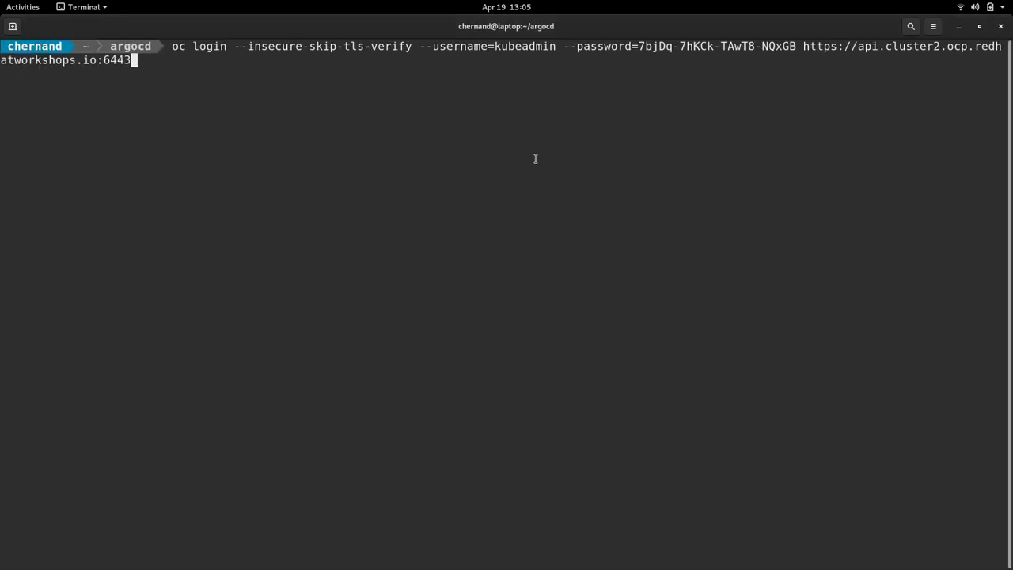
pyautogui.press('Return')
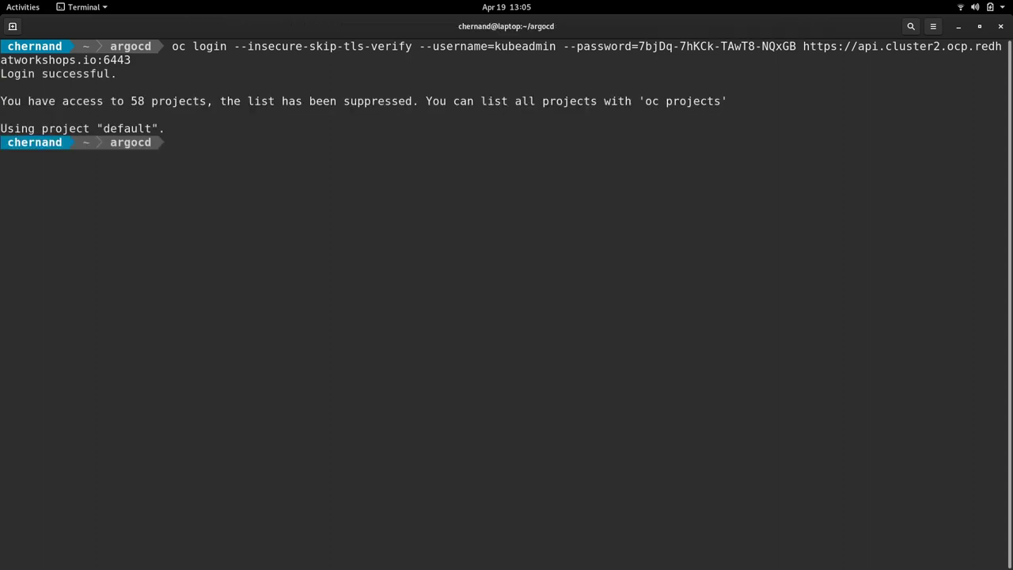
# Step: List the contexts with argocd cluster add, copy default/api-cluster2-ocp-redhatworkshops-io:6443/kube:admin and add that cluster to Argo CD
pyautogui.write('argocd cluster add')
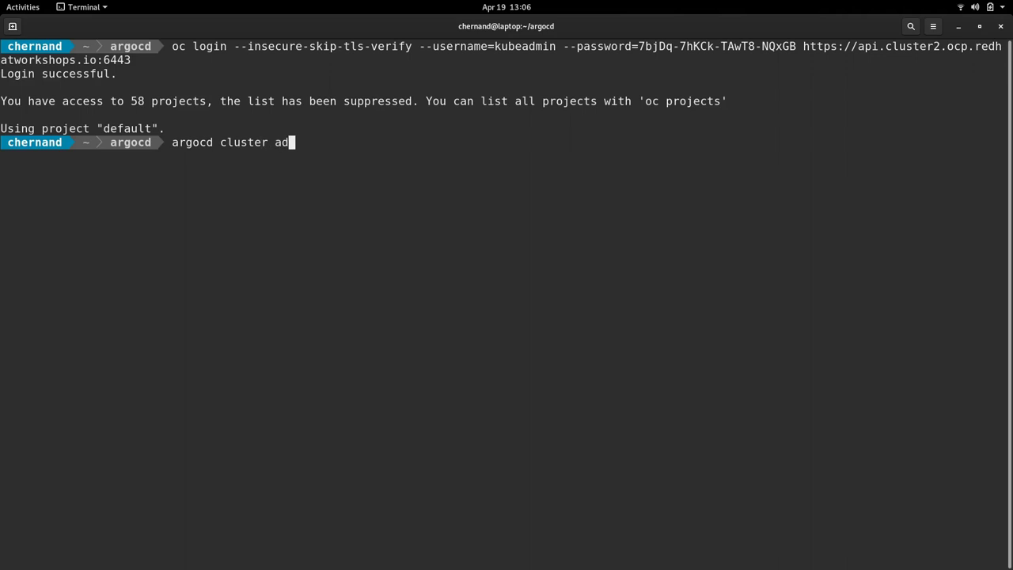
pyautogui.press('Return')
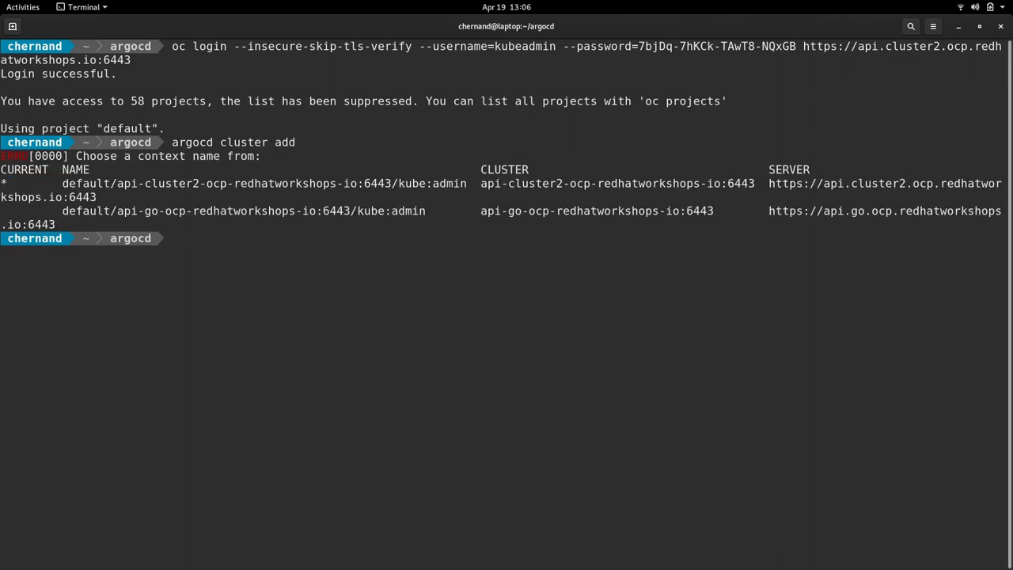
pyautogui.moveTo(62, 183); pyautogui.dragTo(358, 183)
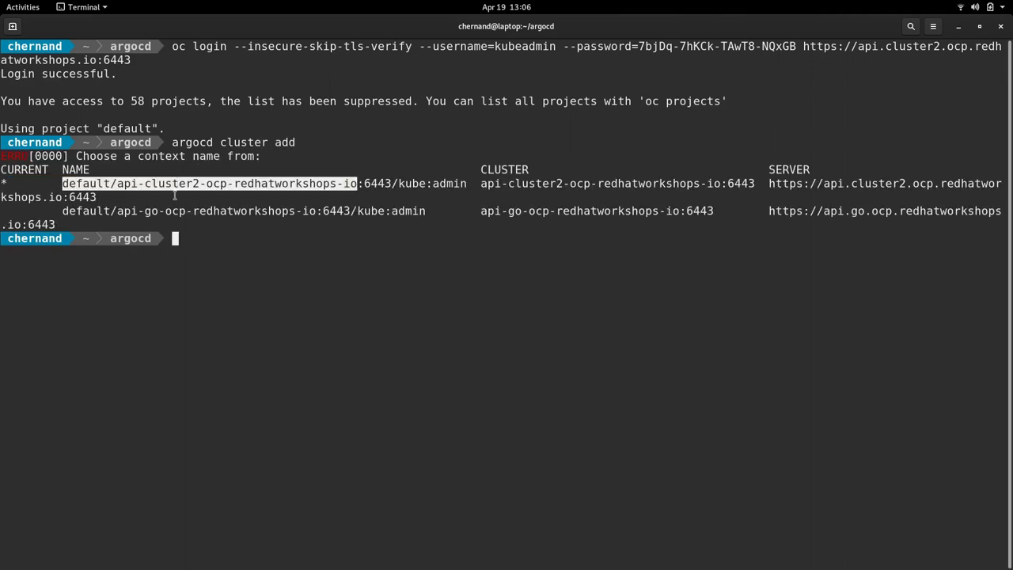
pyautogui.click(73, 179)
pyautogui.moveTo(58, 183); pyautogui.dragTo(469, 183)
pyautogui.rightClick(470, 185)
pyautogui.click(490, 191)
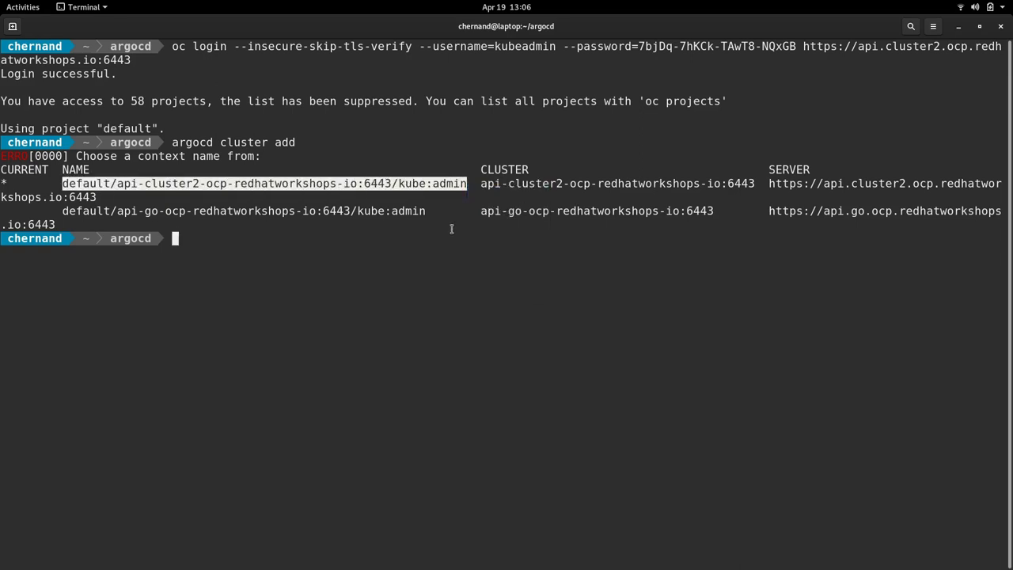
pyautogui.press('Up')
pyautogui.hotkey('ctrl', 'shift', 'v')
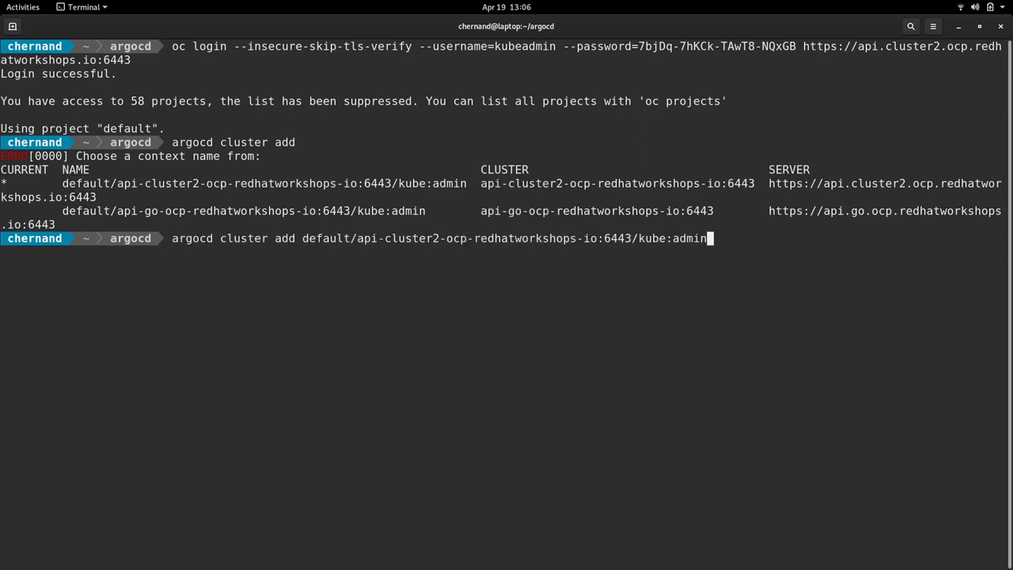
pyautogui.press('Return')
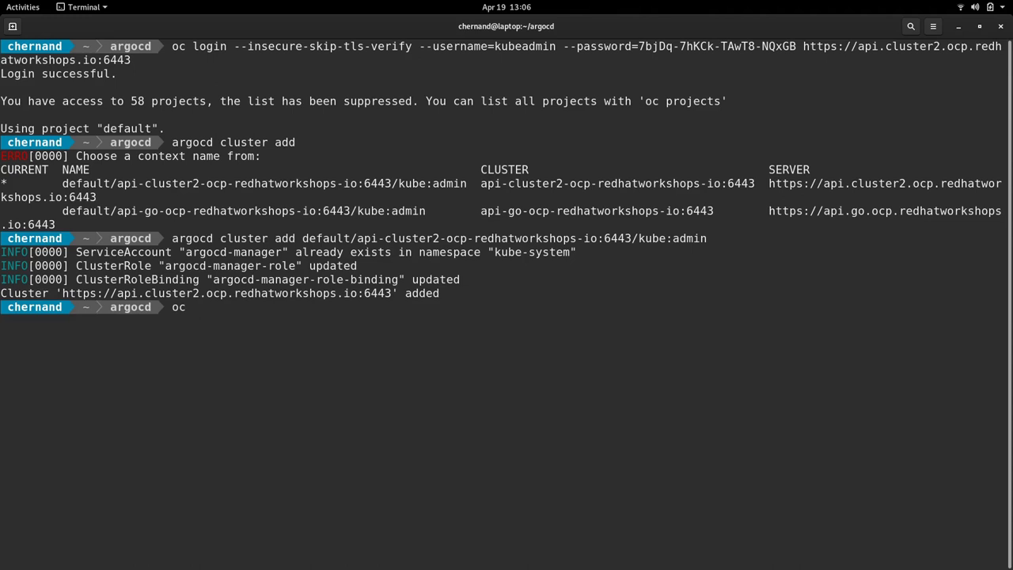
# Step: Replace the mistyped oc command with argocd cluster list to show the clusters registered in Argo CD
pyautogui.press('BackSpace')
pyautogui.press('BackSpace')
pyautogui.write('argocd cluster ')
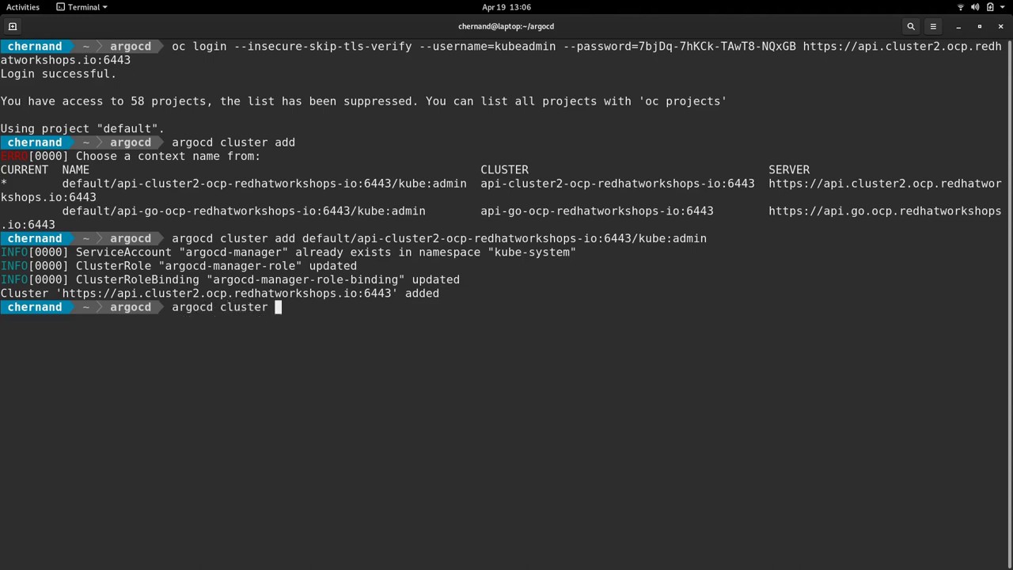
pyautogui.write('list')
pyautogui.press('Return')
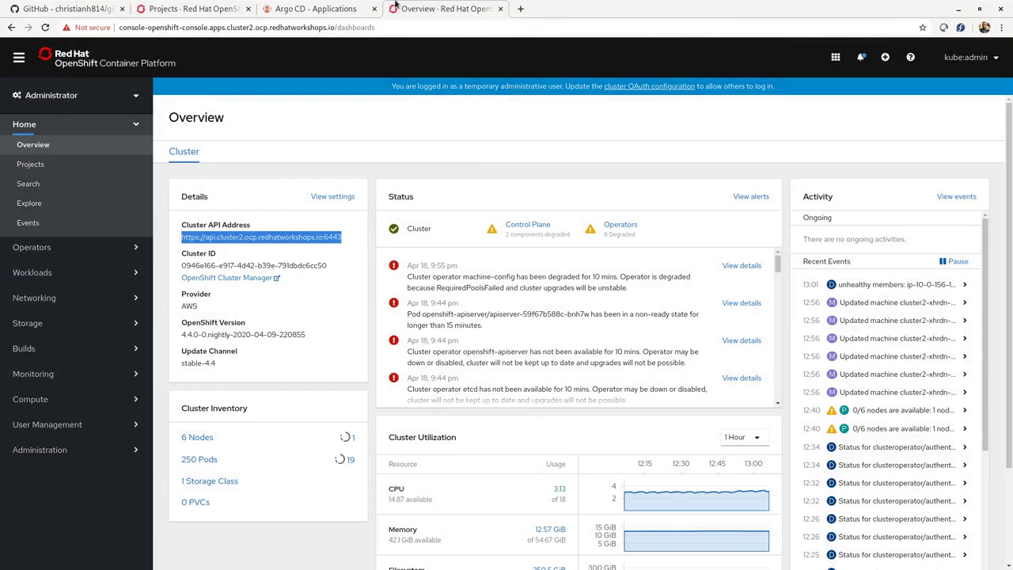
# Step: Switch to the Argo CD web interface and start a new application named bgdk1 in the default project
pyautogui.click(340, 8)
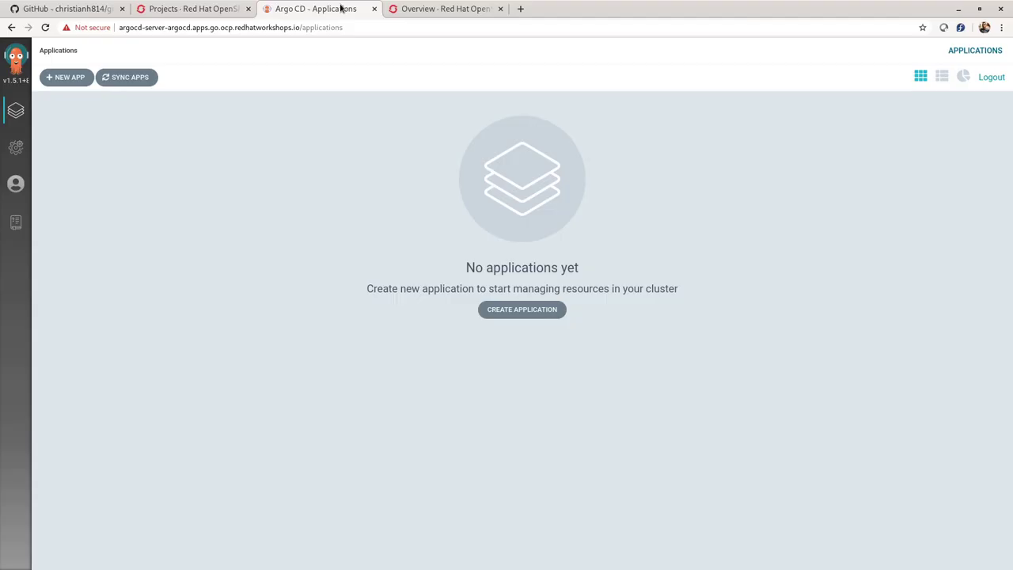
pyautogui.click(79, 85)
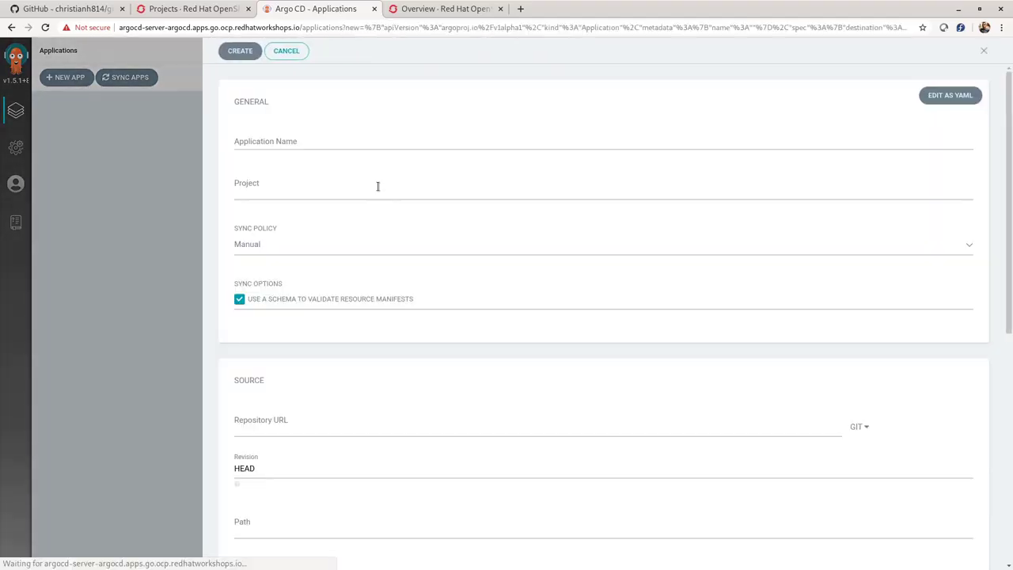
pyautogui.click(304, 143)
pyautogui.write('bg')
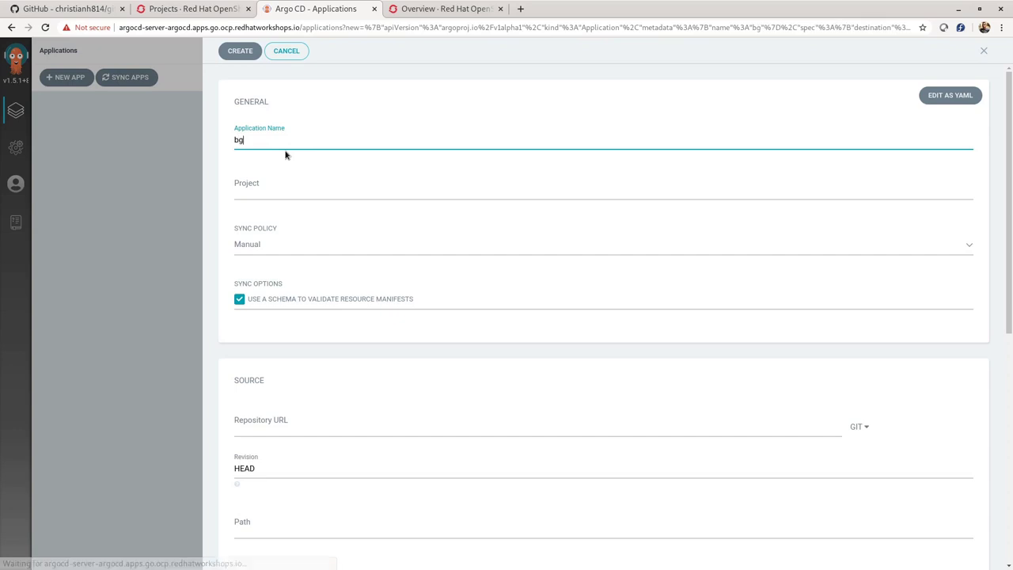
pyautogui.write('dk1')
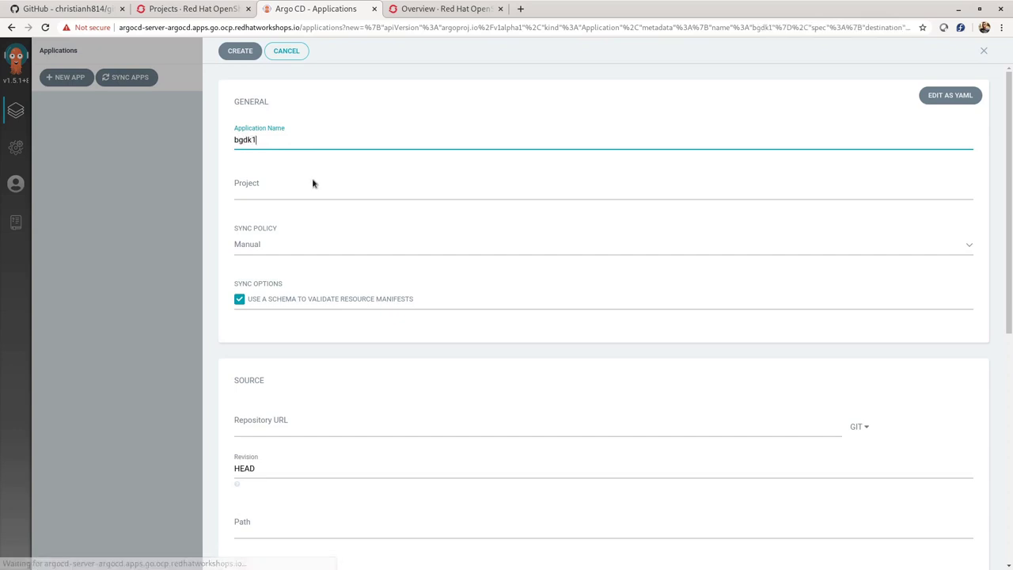
pyautogui.click(269, 192)
pyautogui.click(276, 208)
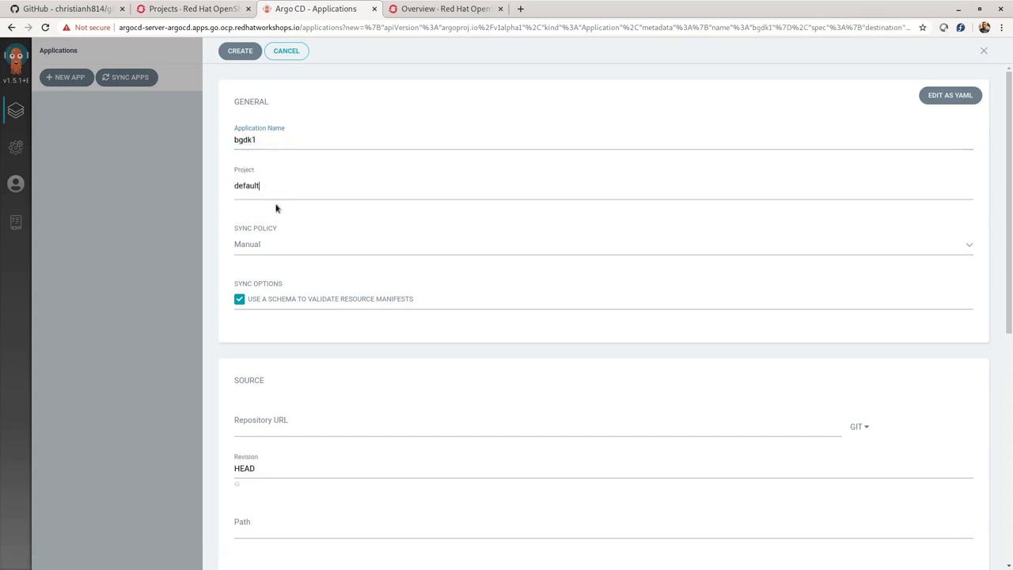
# Step: Copy the gitops-examples repository address from GitHub, without the branch part, and enter it as the application's Repository URL
pyautogui.scroll(-3, 334, 358)
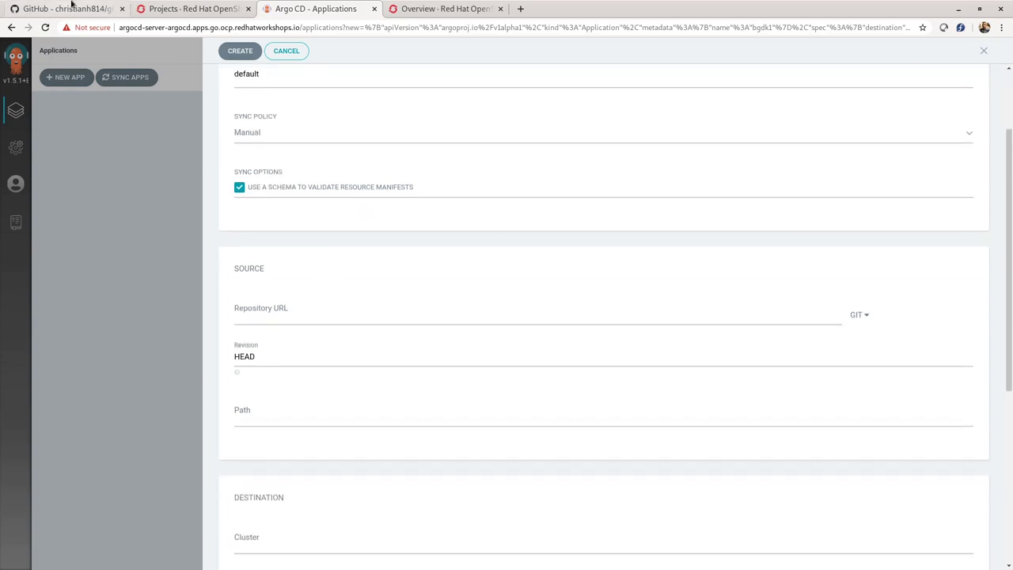
pyautogui.click(71, 7)
pyautogui.moveTo(218, 27); pyautogui.dragTo(69, 27)
pyautogui.hotkey('ctrl', 'c')
pyautogui.click(348, 7)
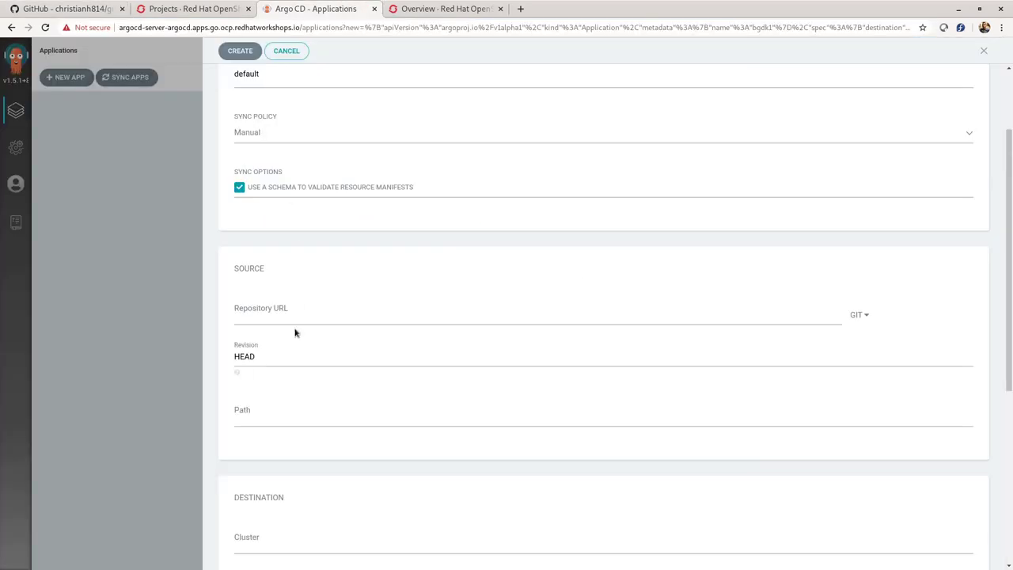
pyautogui.click(281, 316)
pyautogui.hotkey('ctrl', 'v')
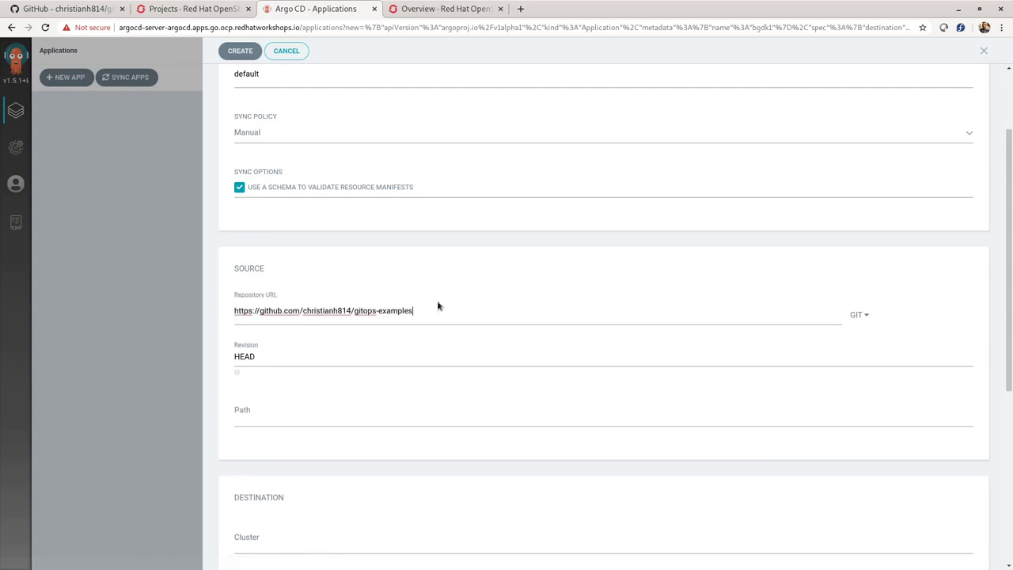
# Step: Set the bgdk1 source revision to video and its path to bgdk/overlays/cluster1
pyautogui.doubleClick(260, 358)
pyautogui.write('video')
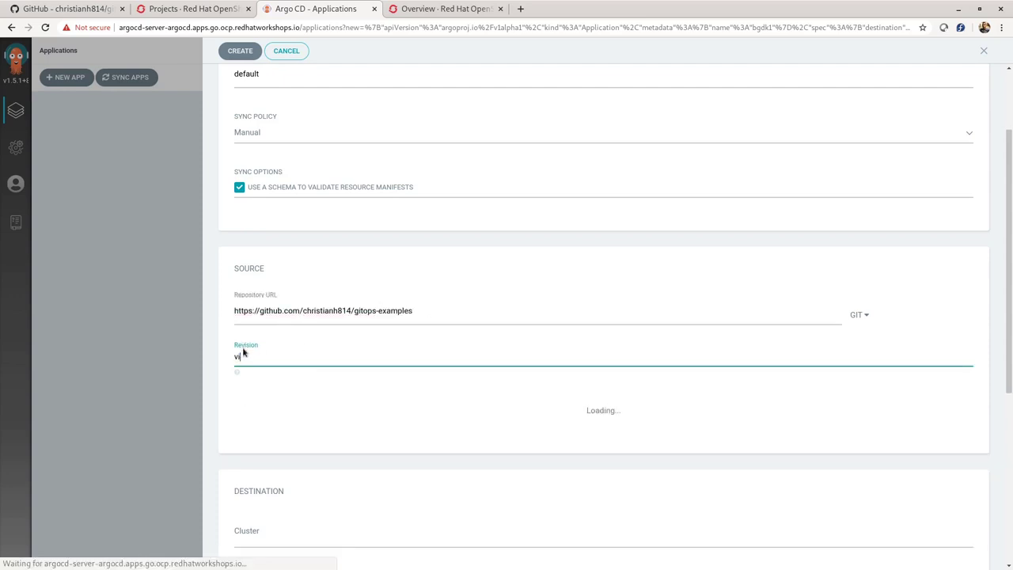
pyautogui.click(266, 421)
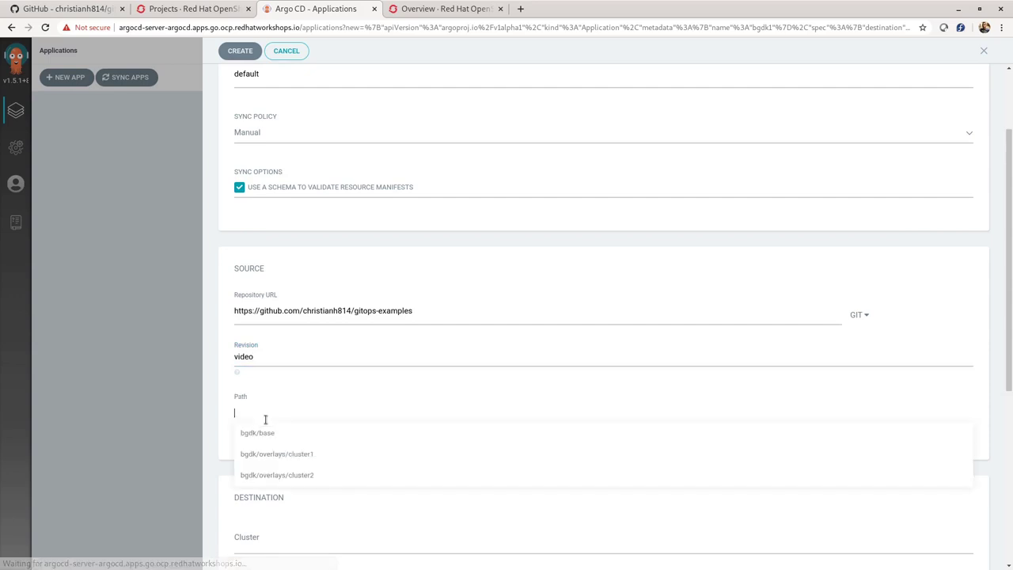
pyautogui.write('b')
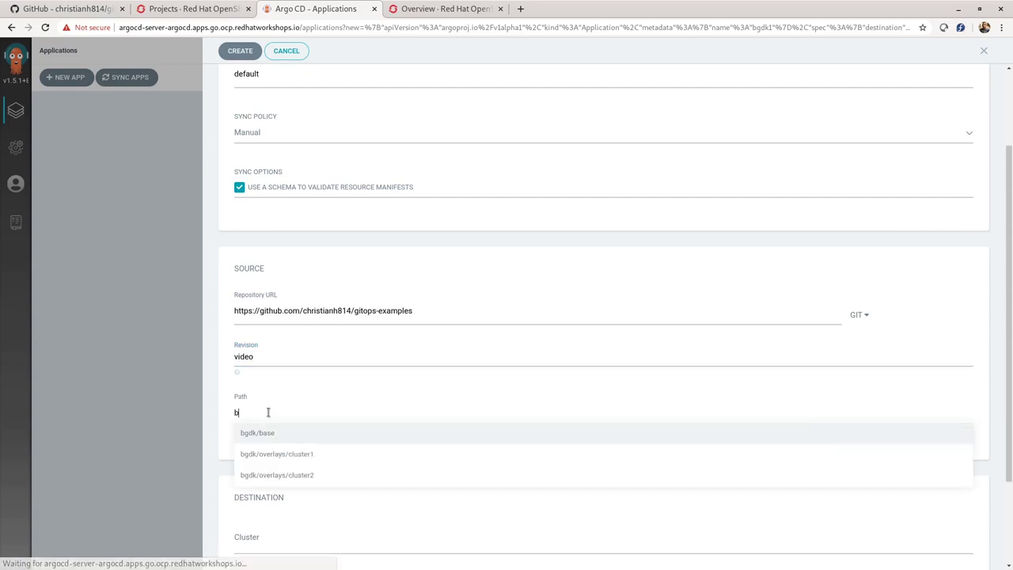
pyautogui.click(317, 457)
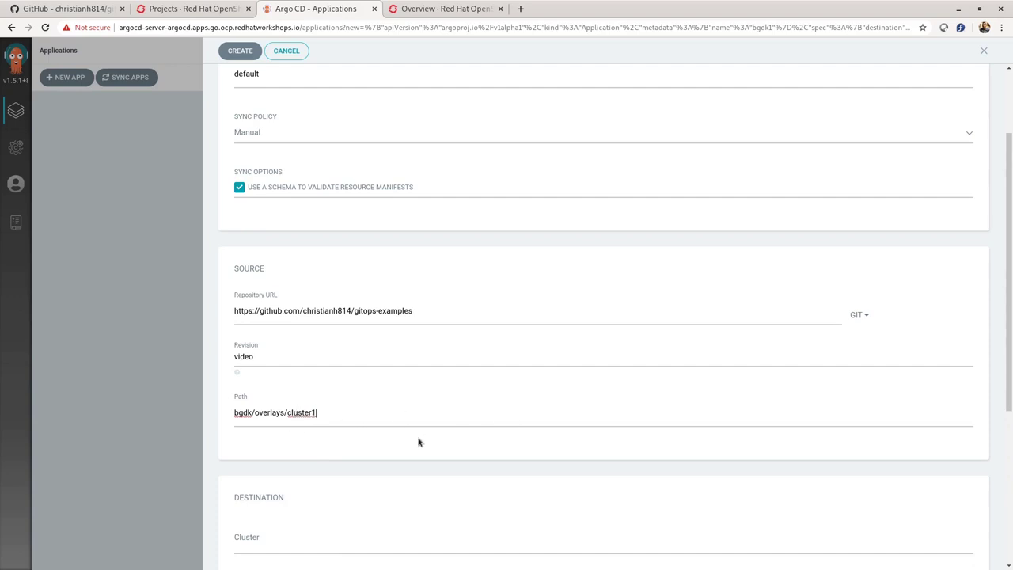
pyautogui.scroll(-3, 419, 443)
pyautogui.click(302, 431)
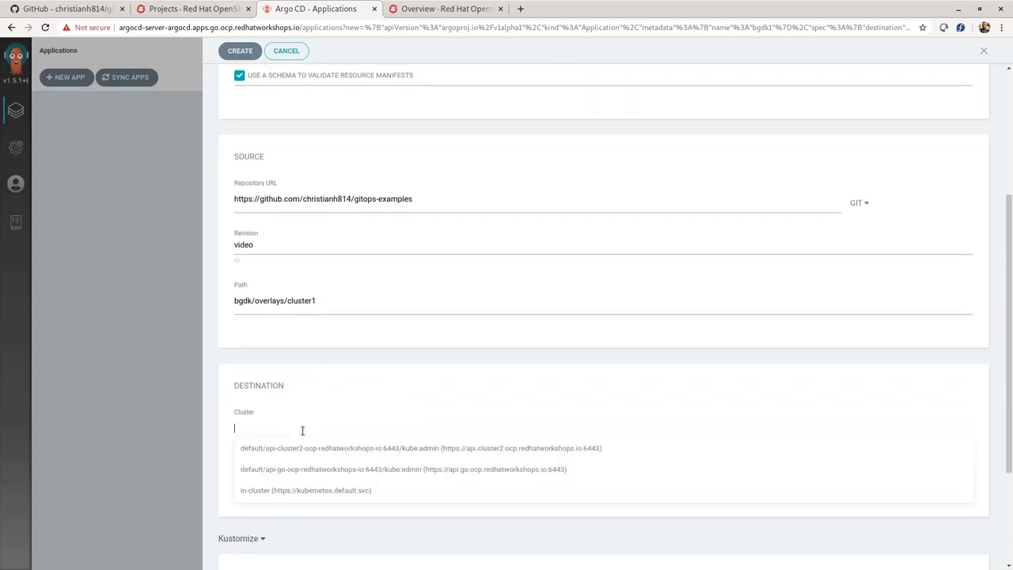
pyautogui.click(302, 475)
pyautogui.click(270, 469)
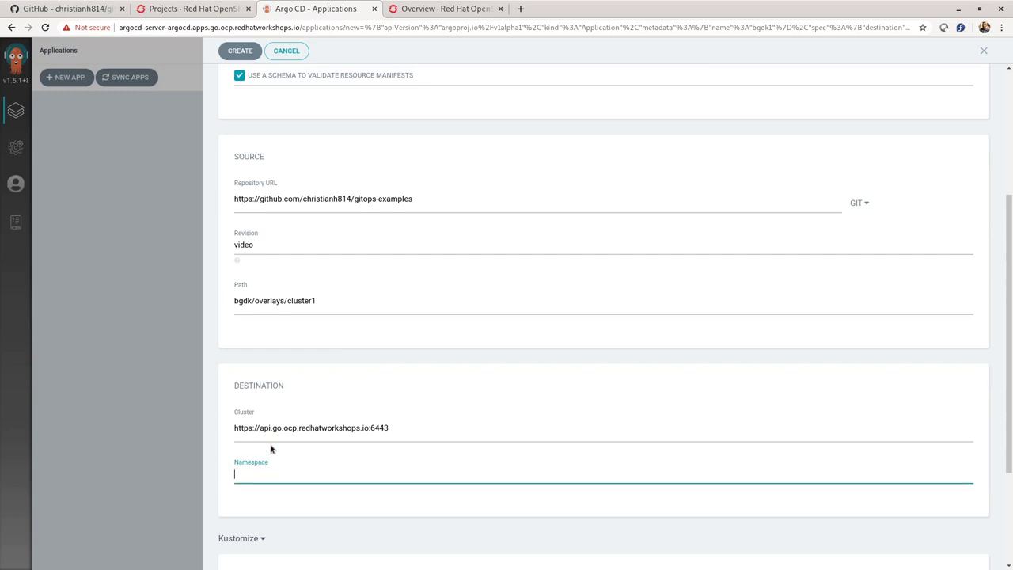
pyautogui.write('bgd')
pyautogui.scroll(-3, 334, 455)
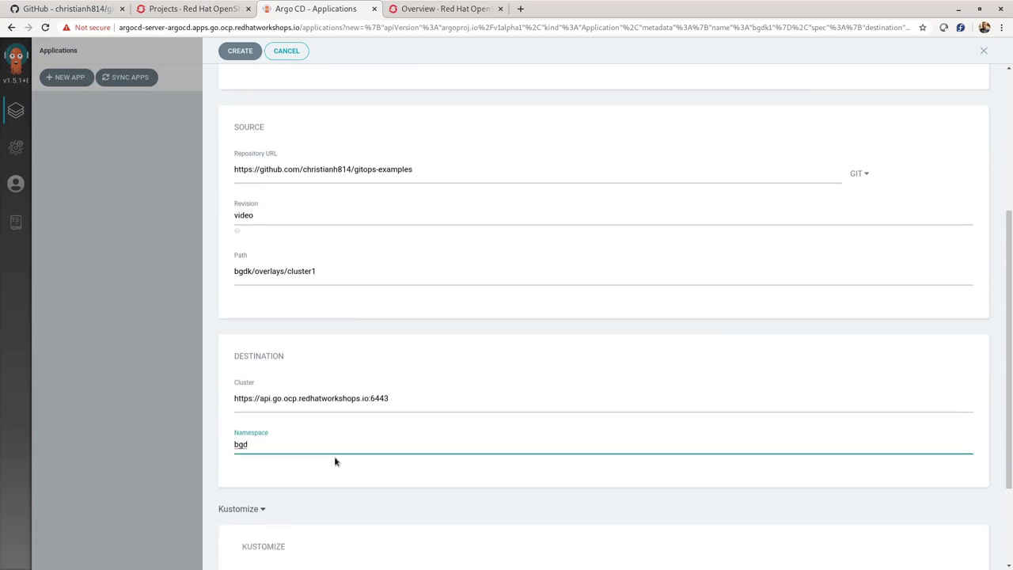
pyautogui.scroll(3, 332, 442)
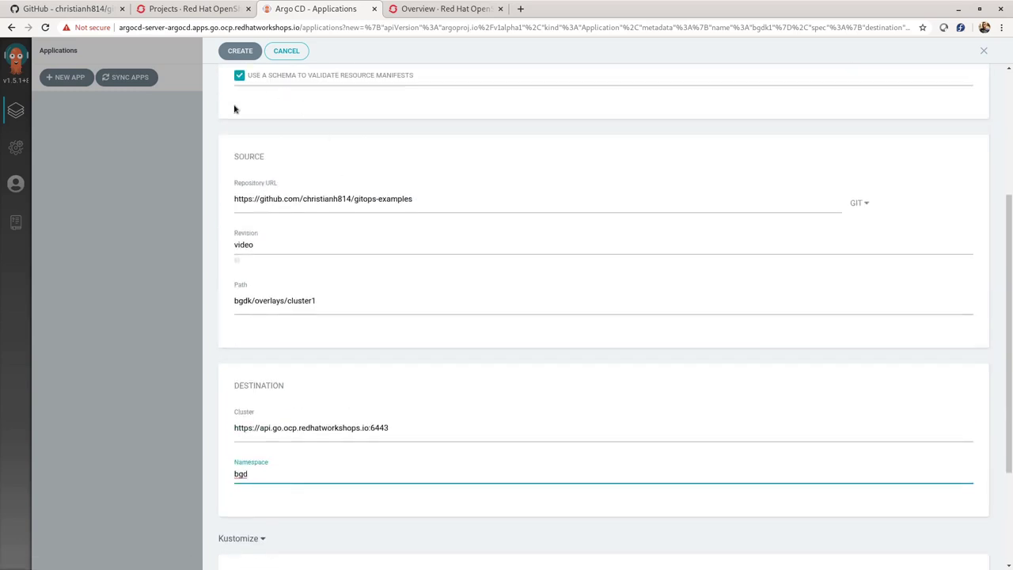
pyautogui.click(246, 57)
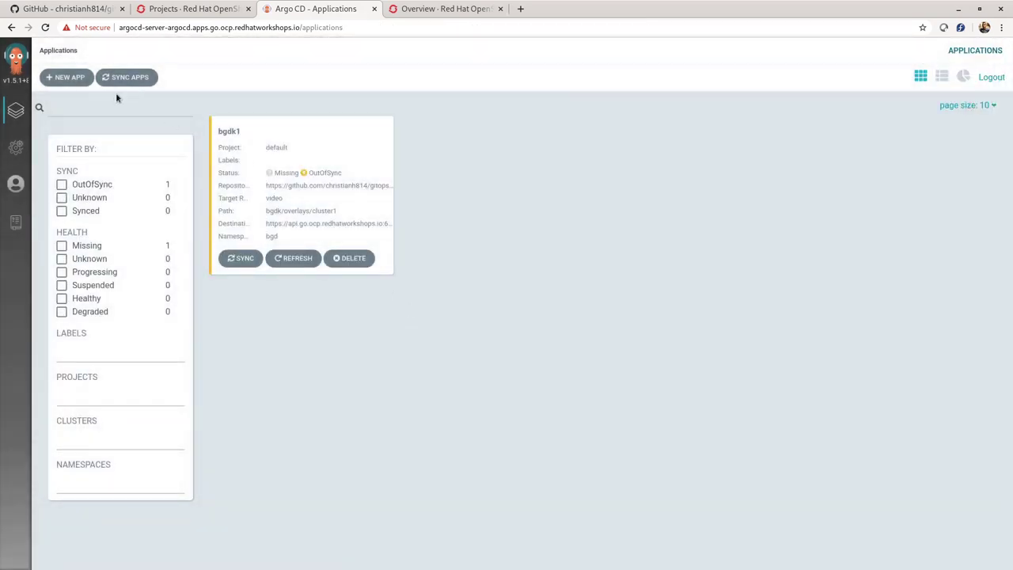
# Step: Start another new application named bgdk2 in the default project, reopening the form if it does not load
pyautogui.click(70, 77)
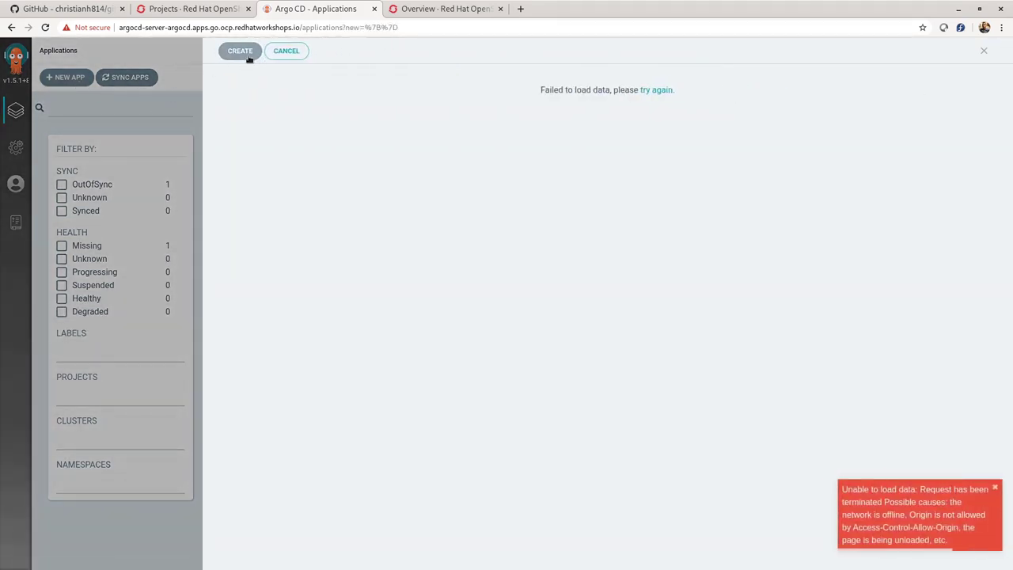
pyautogui.click(277, 54)
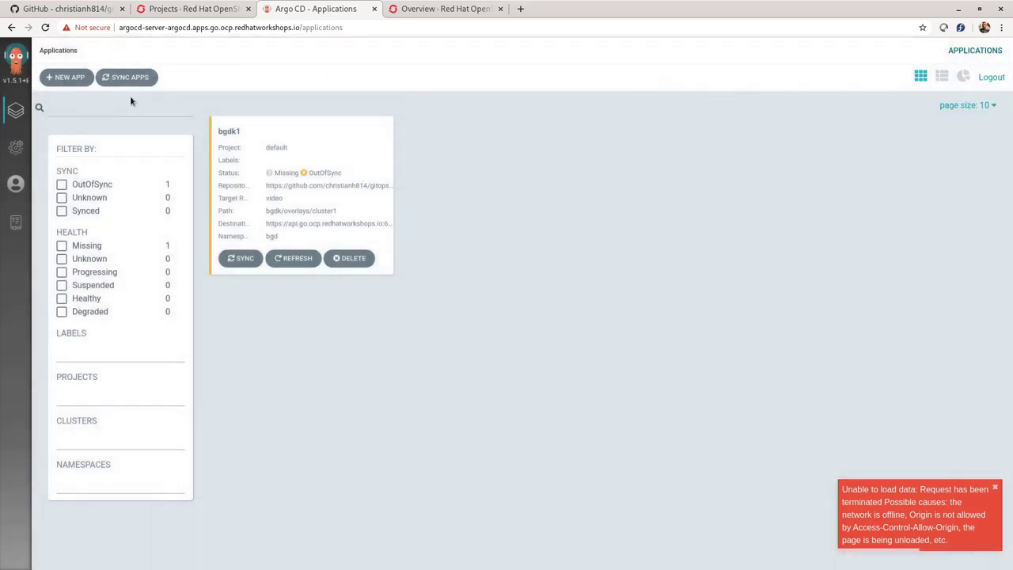
pyautogui.click(84, 78)
pyautogui.click(282, 141)
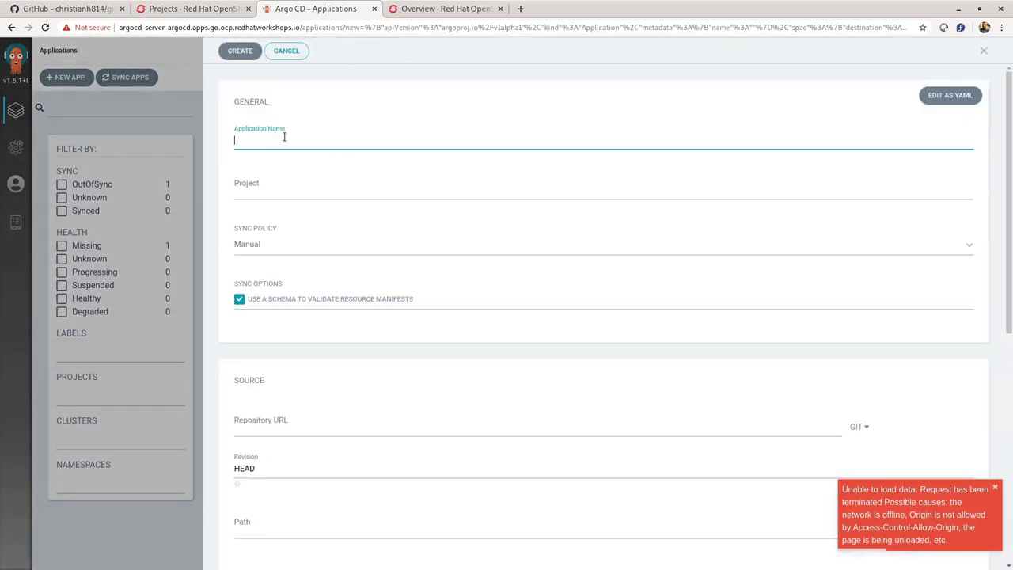
pyautogui.write('bgd')
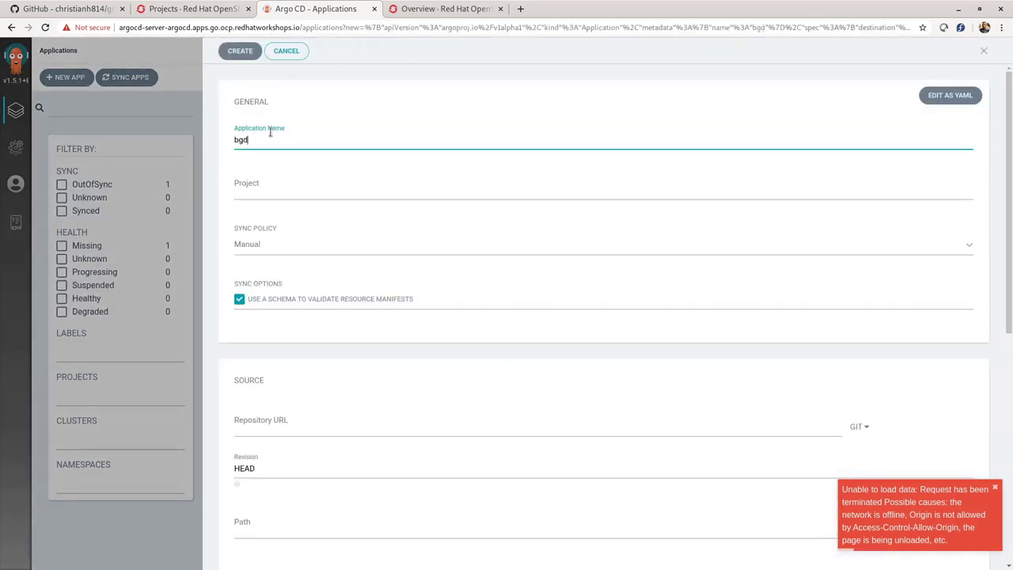
pyautogui.write('k2')
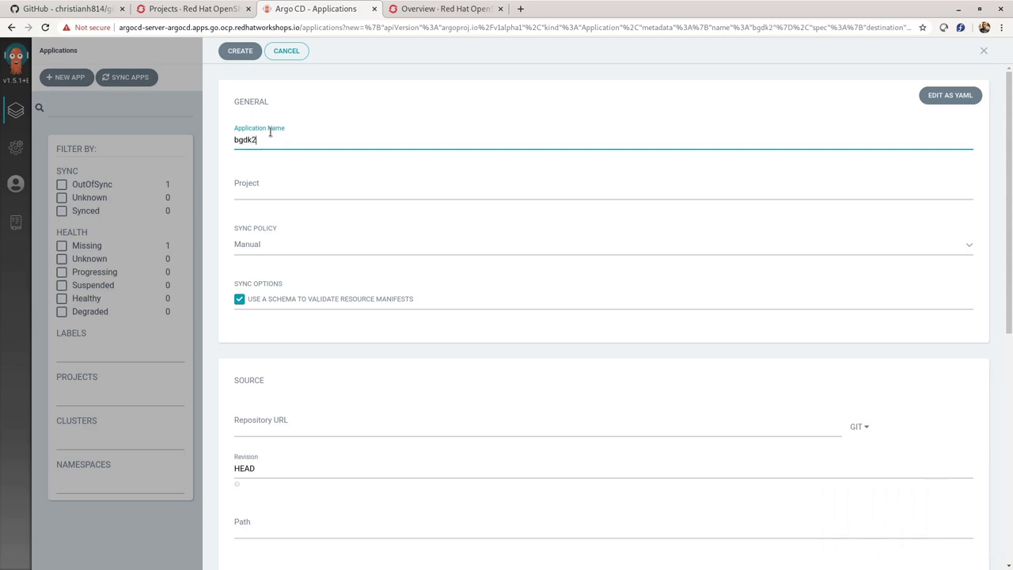
pyautogui.click(278, 183)
pyautogui.click(287, 208)
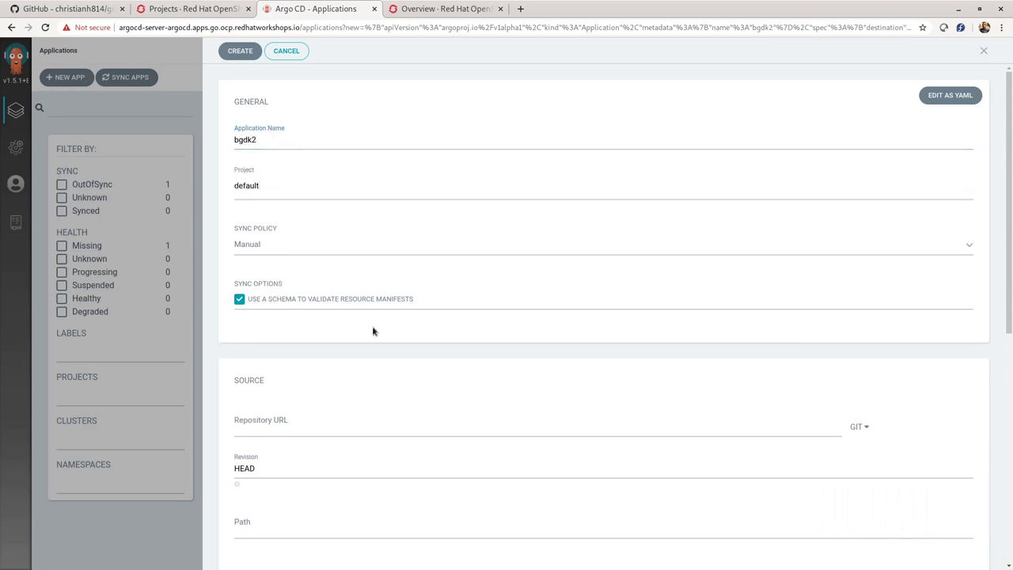
# Step: Point the bgdk2 source at the copied gitops-examples repository address, with revision video and path bgdk/overlays/cluster2
pyautogui.click(278, 431)
pyautogui.hotkey('ctrl', 'v')
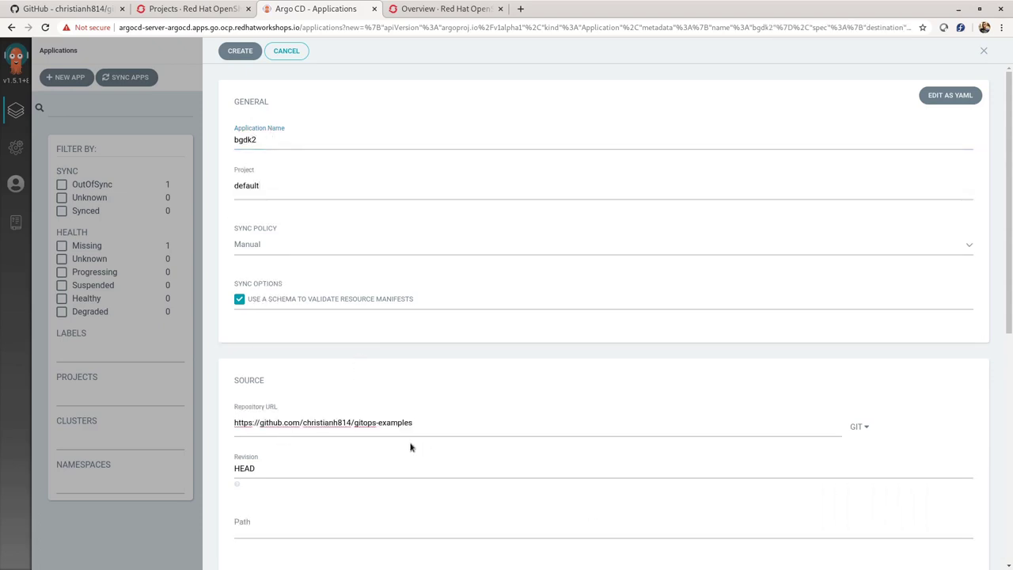
pyautogui.click(267, 469)
pyautogui.press('BackSpace')
pyautogui.press('BackSpace')
pyautogui.press('BackSpace')
pyautogui.press('BackSpace')
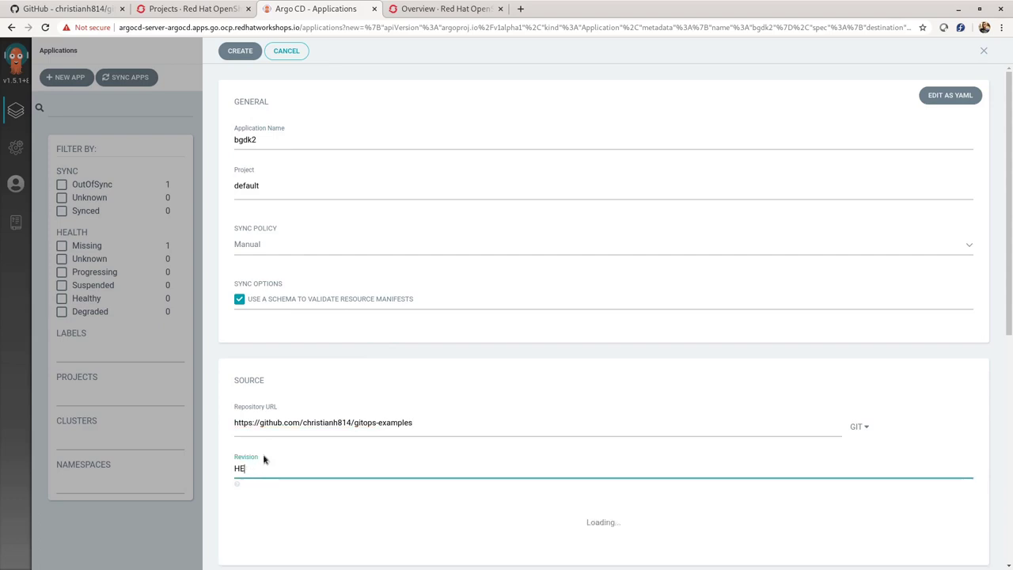
pyautogui.write('video')
pyautogui.scroll(-3, 283, 364)
pyautogui.click(296, 366)
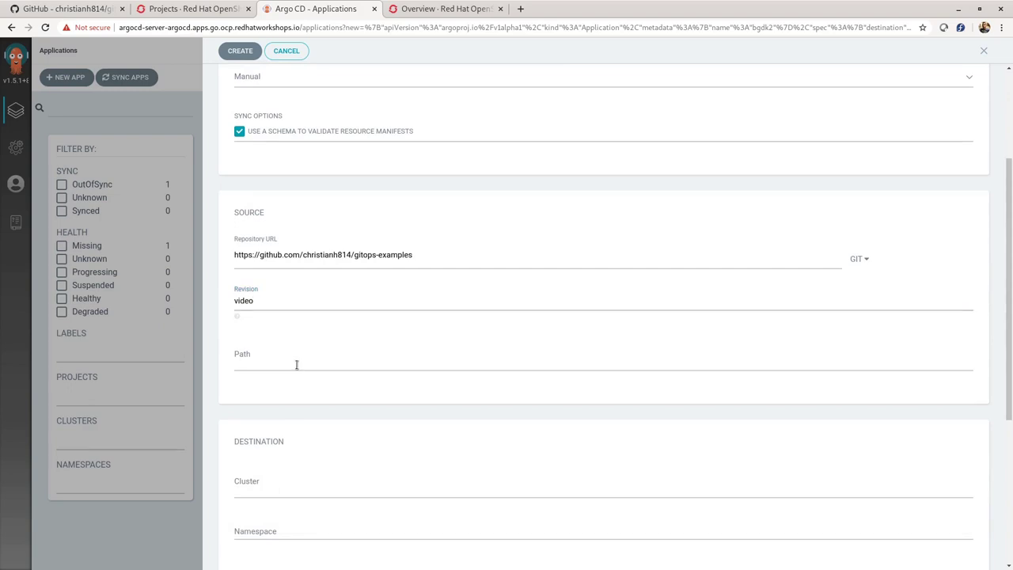
pyautogui.click(321, 417)
pyautogui.scroll(-2, 332, 443)
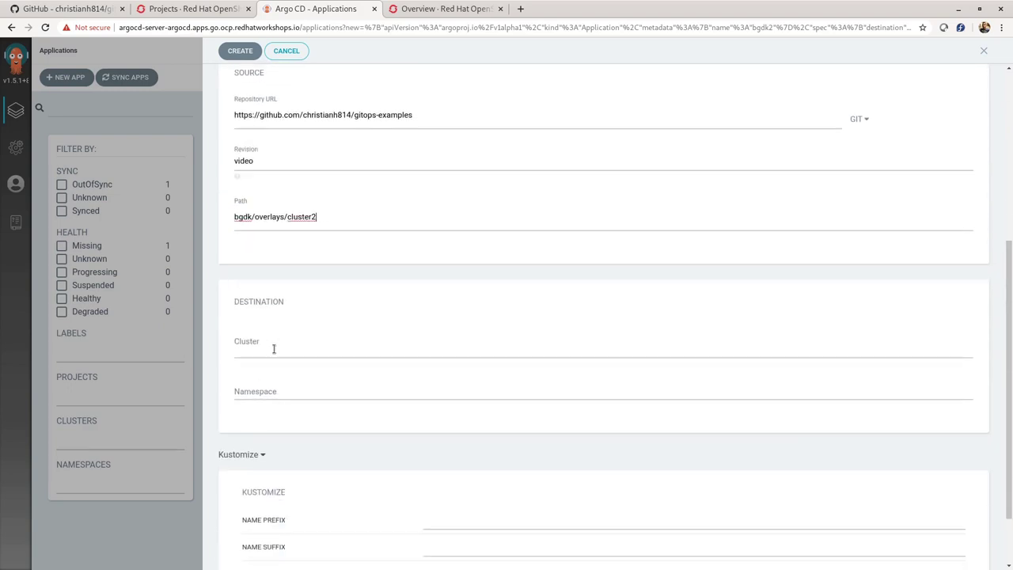
pyautogui.click(273, 346)
pyautogui.click(351, 364)
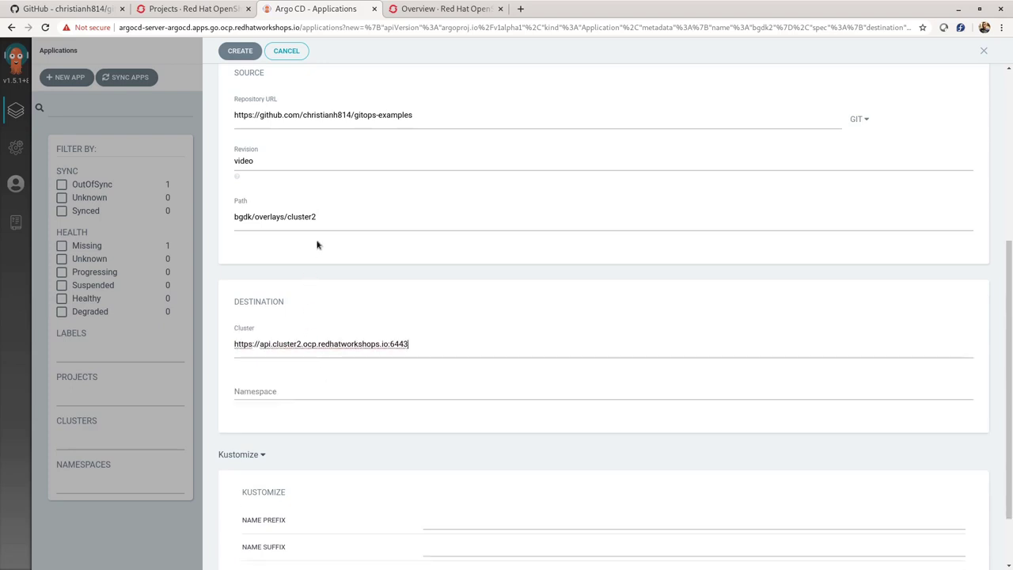
pyautogui.click(280, 391)
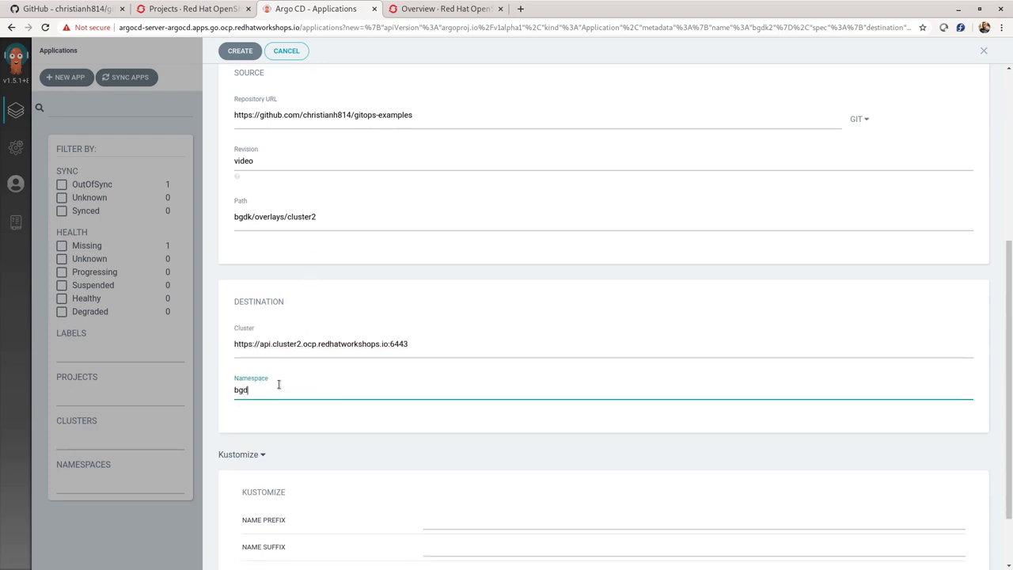
pyautogui.scroll(-1, 410, 438)
pyautogui.click(254, 52)
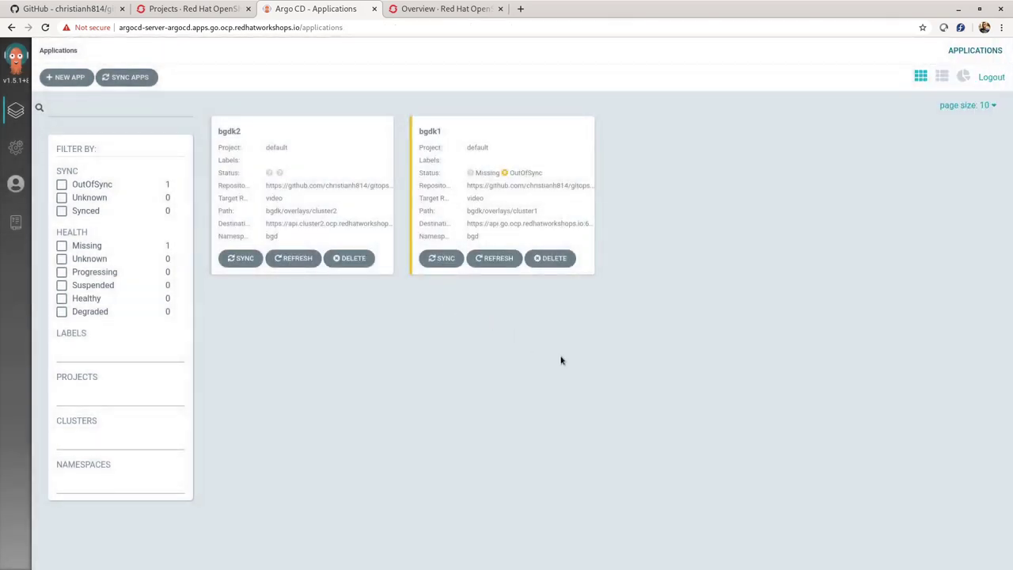
# Step: Open the bgdk1 application and synchronize all of its resources
pyautogui.click(530, 157)
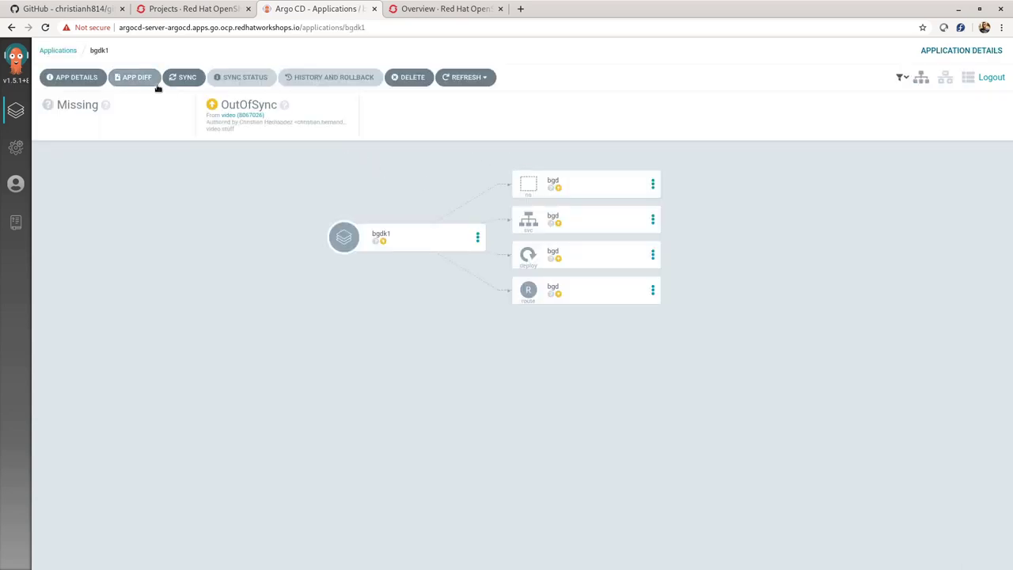
pyautogui.click(187, 76)
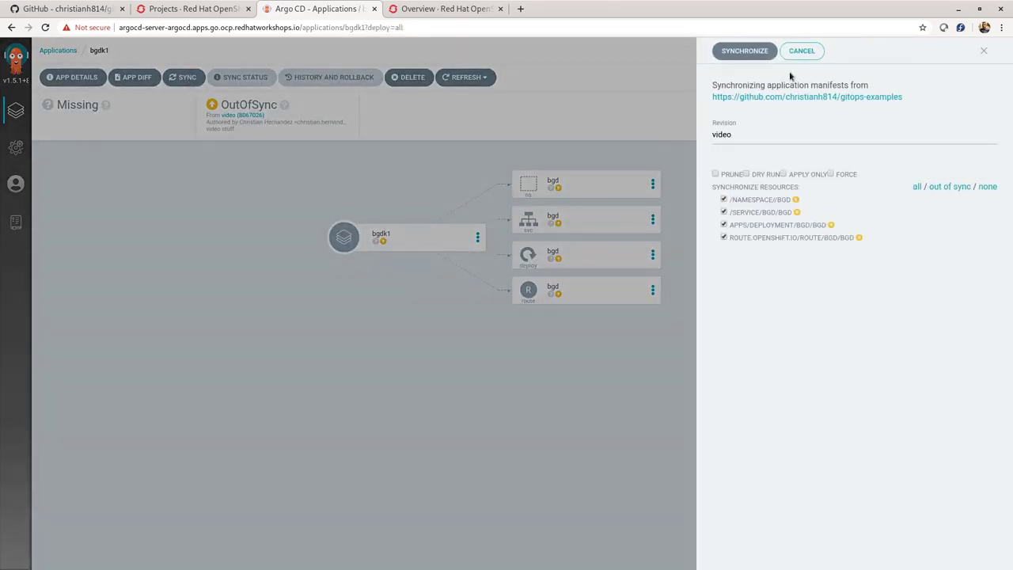
pyautogui.click(735, 50)
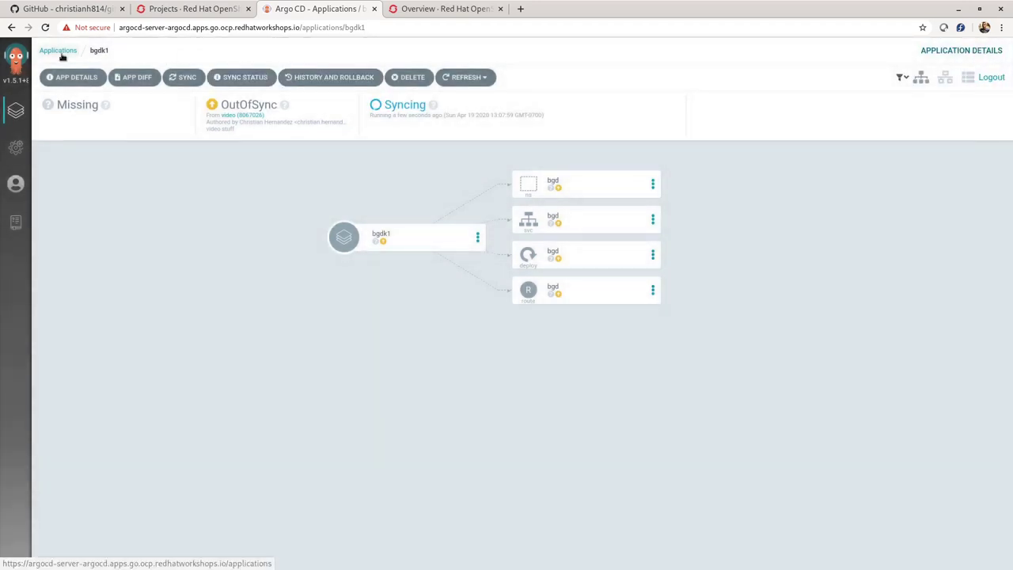
# Step: Open the bgdk2 application, synchronize all of its resources and return to the applications overview
pyautogui.click(60, 50)
pyautogui.click(468, 149)
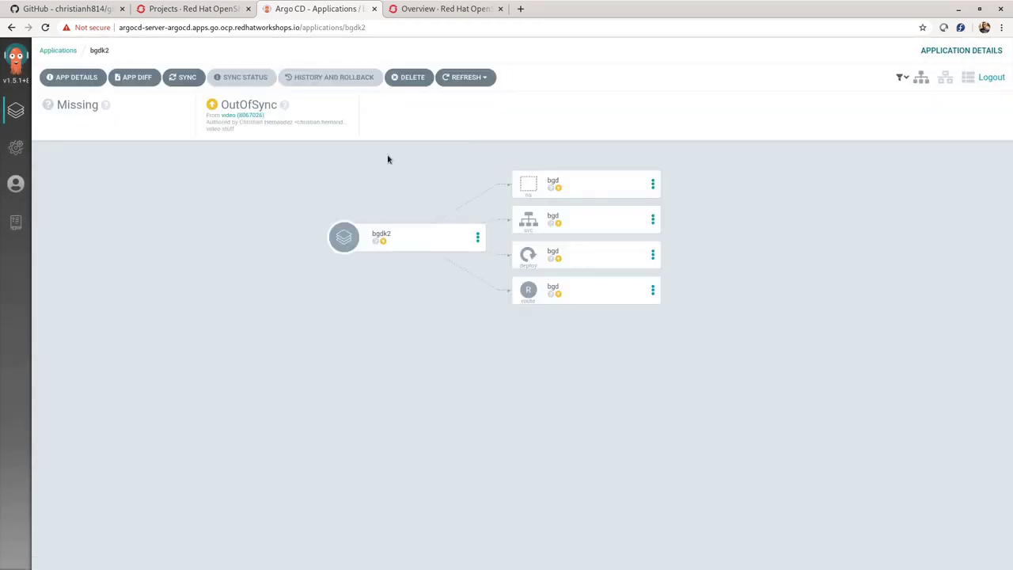
pyautogui.click(190, 79)
pyautogui.click(727, 59)
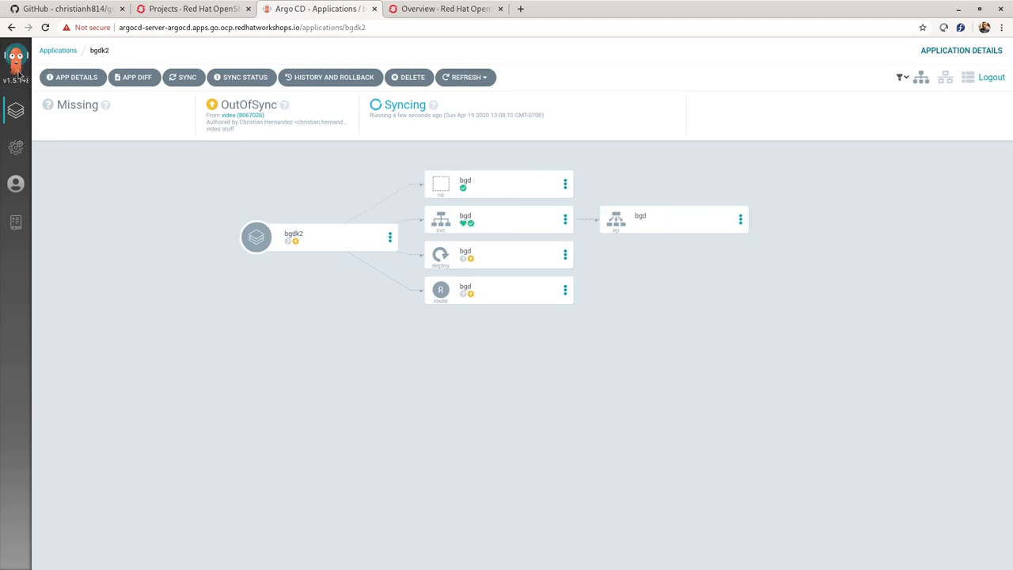
pyautogui.click(15, 110)
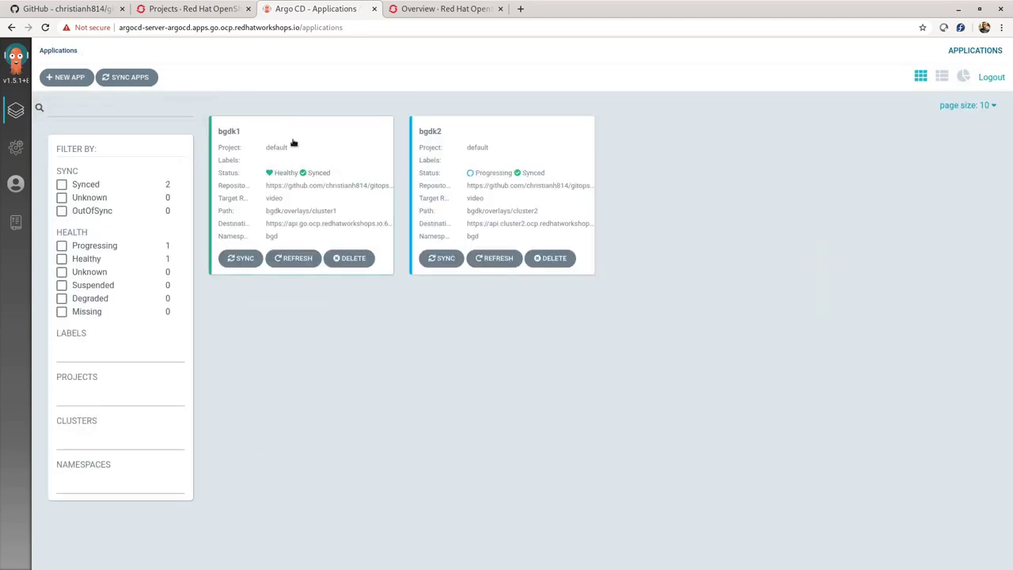
# Step: In the first cluster's OpenShift console, open the bgd project's workload and its route page, placing that page after the other browser tabs
pyautogui.click(194, 8)
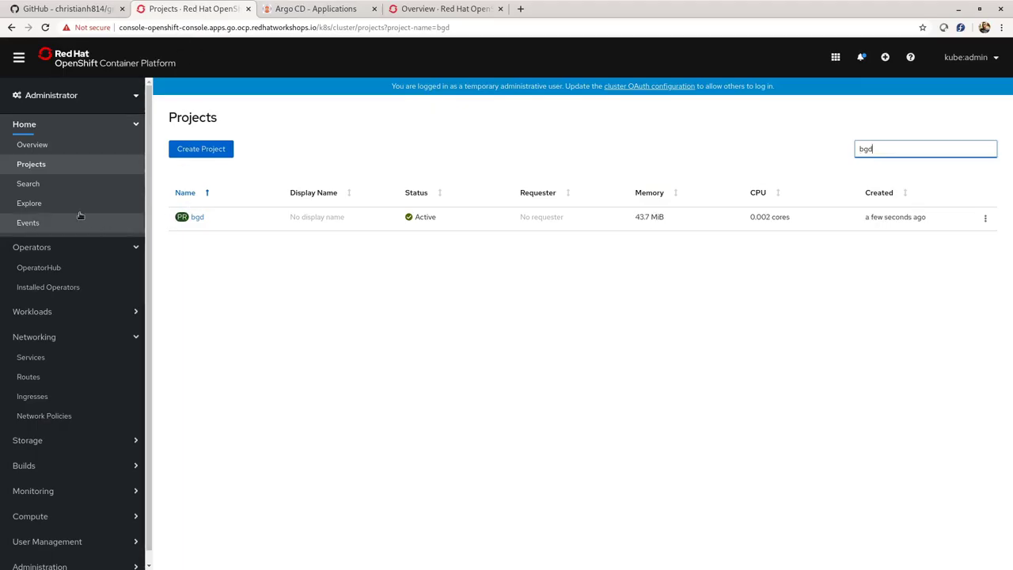
pyautogui.click(197, 218)
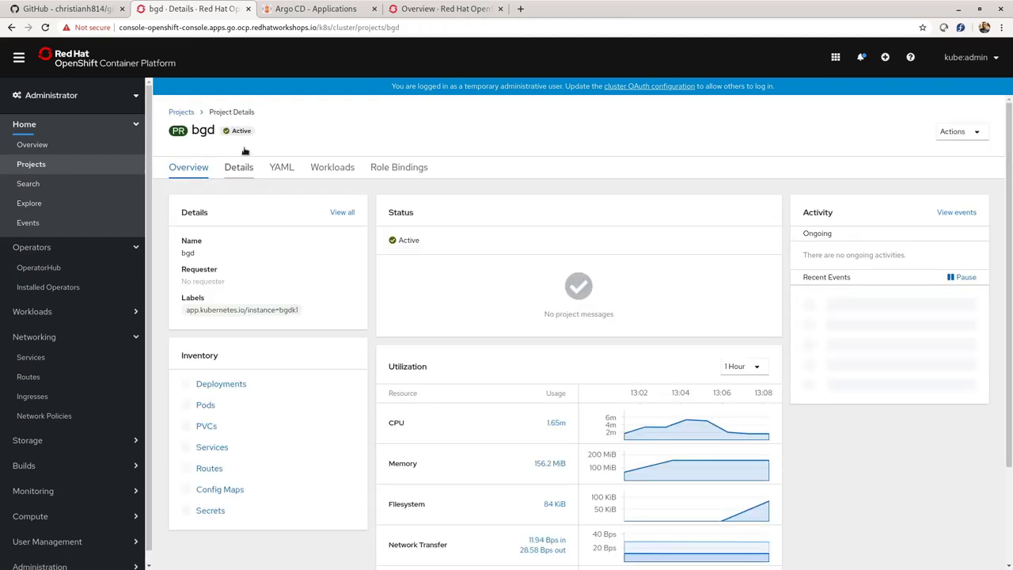
pyautogui.click(331, 167)
pyautogui.click(230, 264)
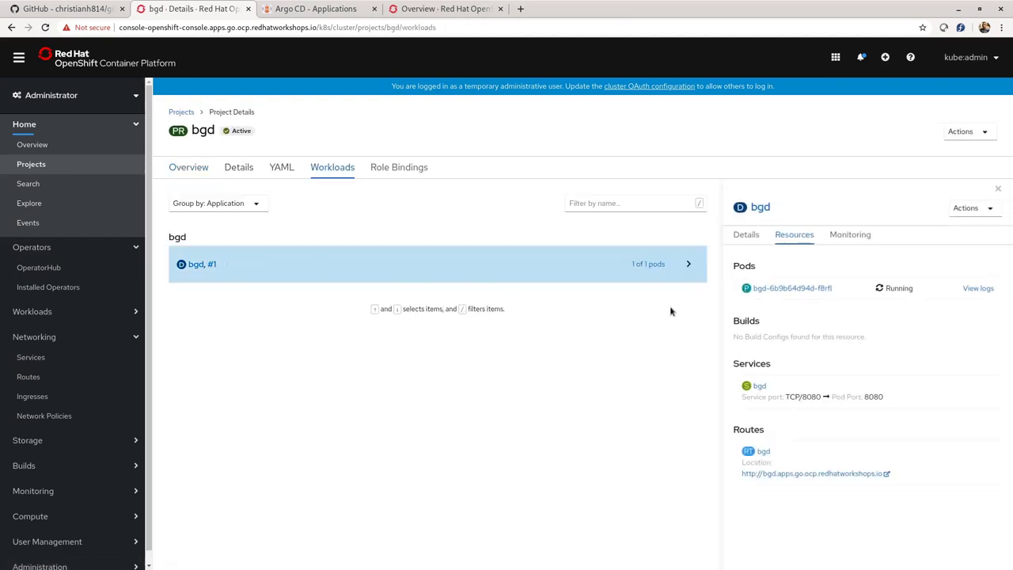
pyautogui.click(791, 474)
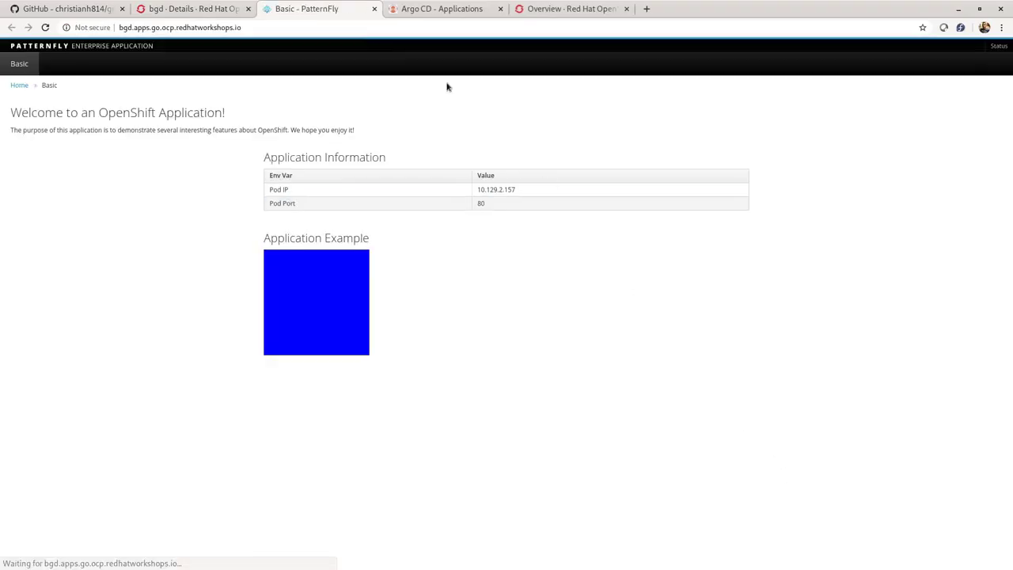
pyautogui.moveTo(350, 8); pyautogui.dragTo(572, 11)
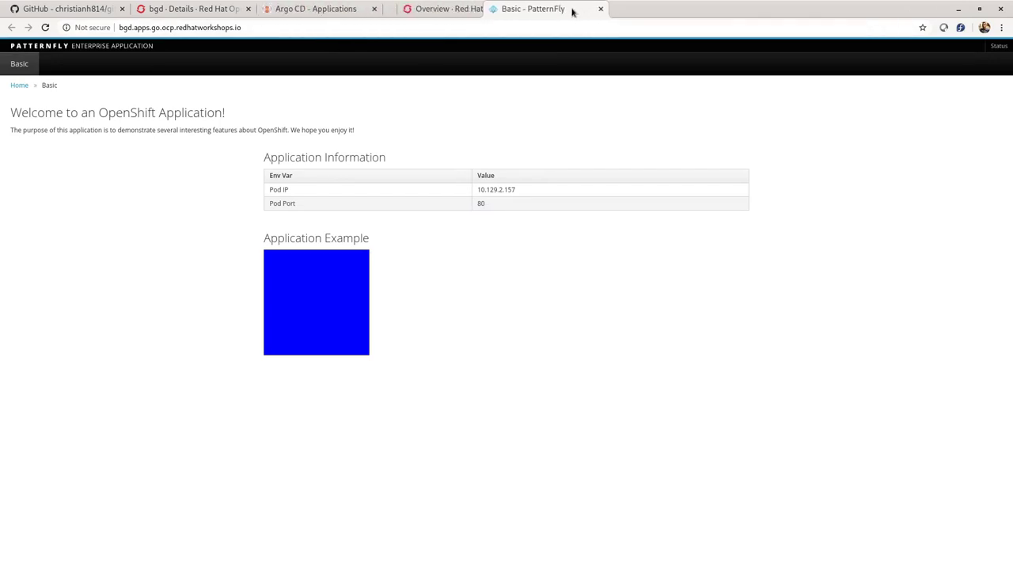
# Step: In the second cluster's OpenShift console, open the bgd project's workload and launch its route page
pyautogui.click(315, 10)
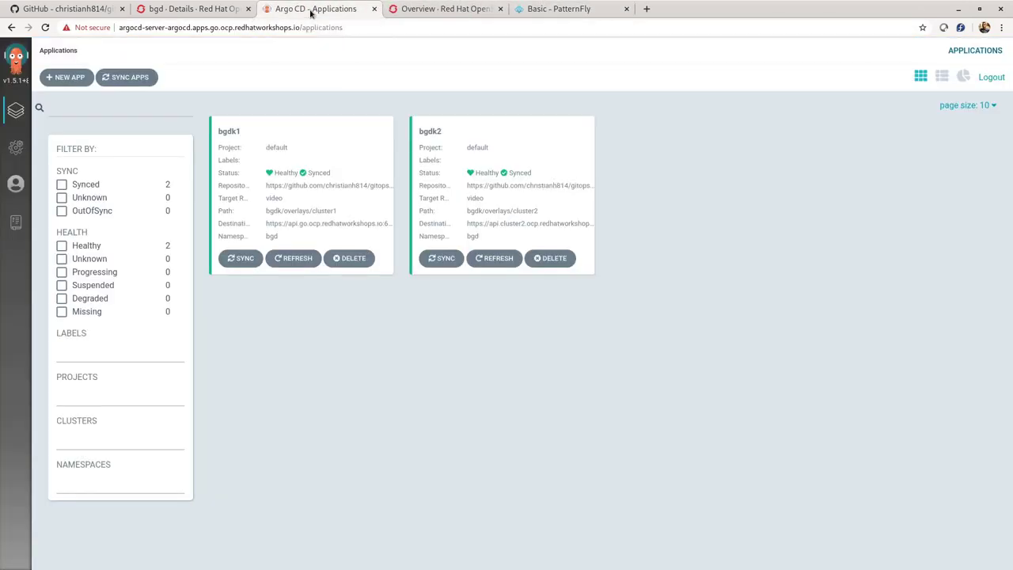
pyautogui.click(443, 8)
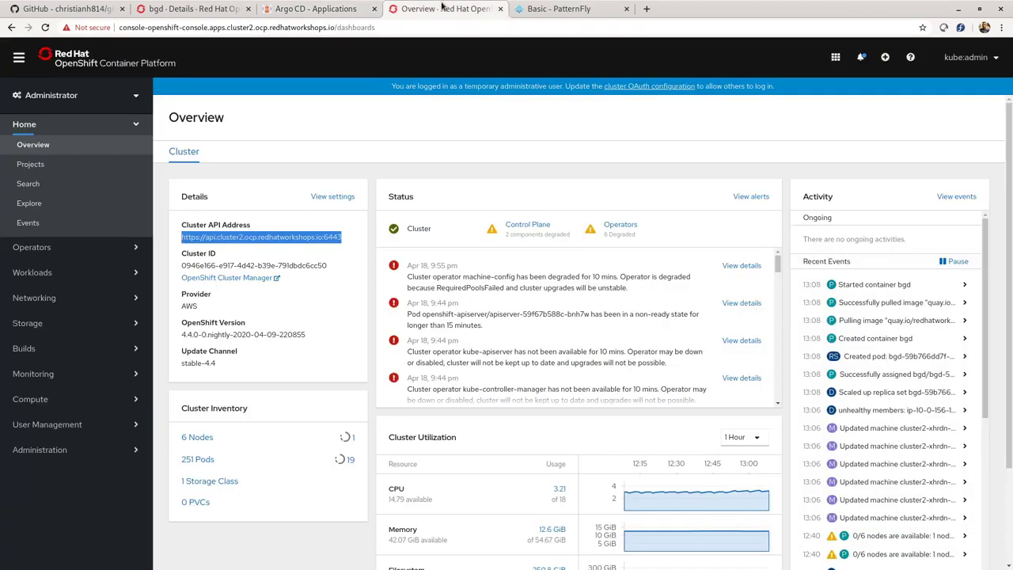
pyautogui.click(46, 165)
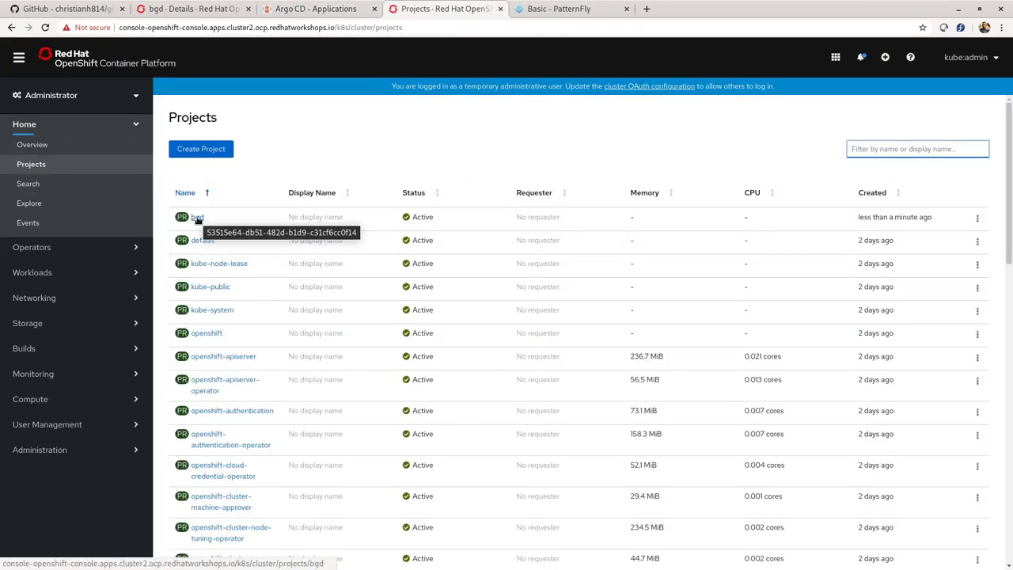
pyautogui.click(197, 219)
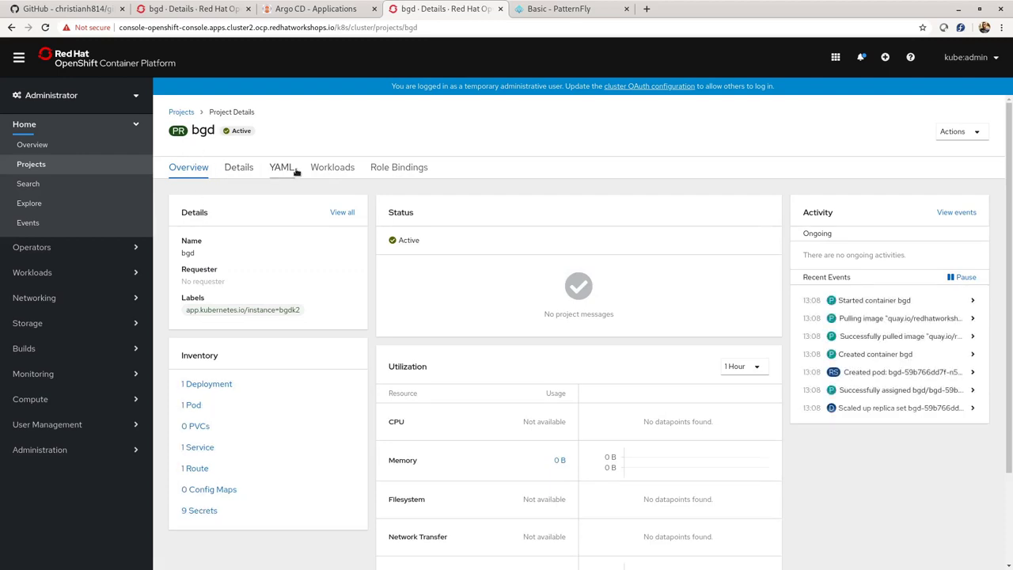
pyautogui.click(323, 169)
pyautogui.click(323, 263)
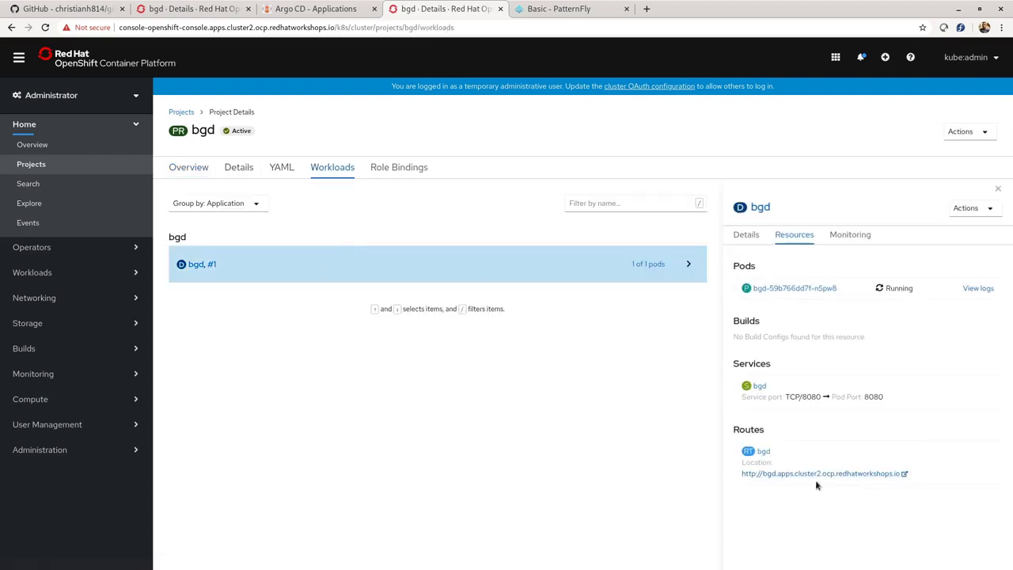
pyautogui.click(814, 475)
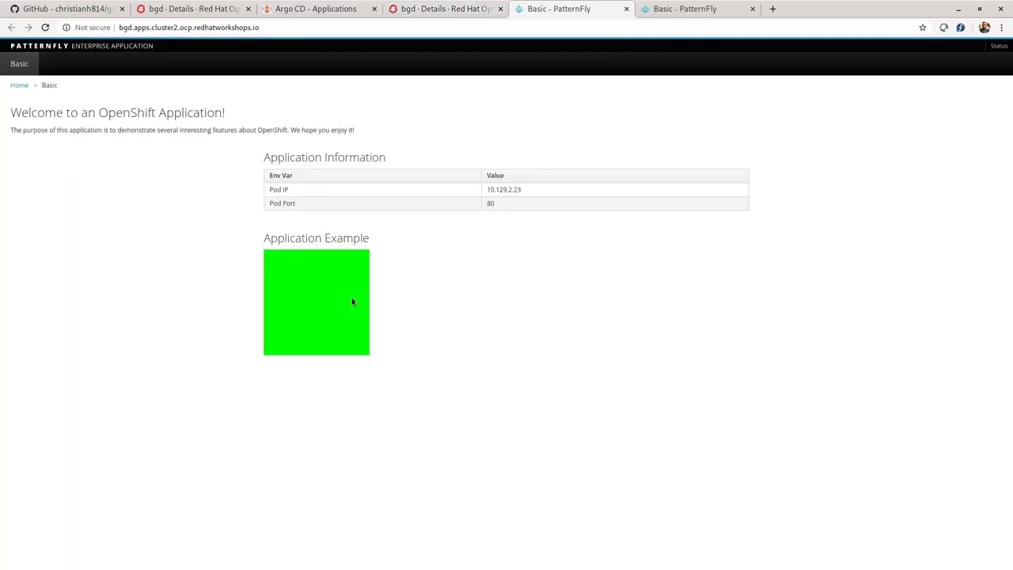
# Step: Place the first cluster's app page before the second cluster's page and compare the coloured squares on both
pyautogui.moveTo(667, 9); pyautogui.dragTo(578, 16)
pyautogui.click(699, 15)
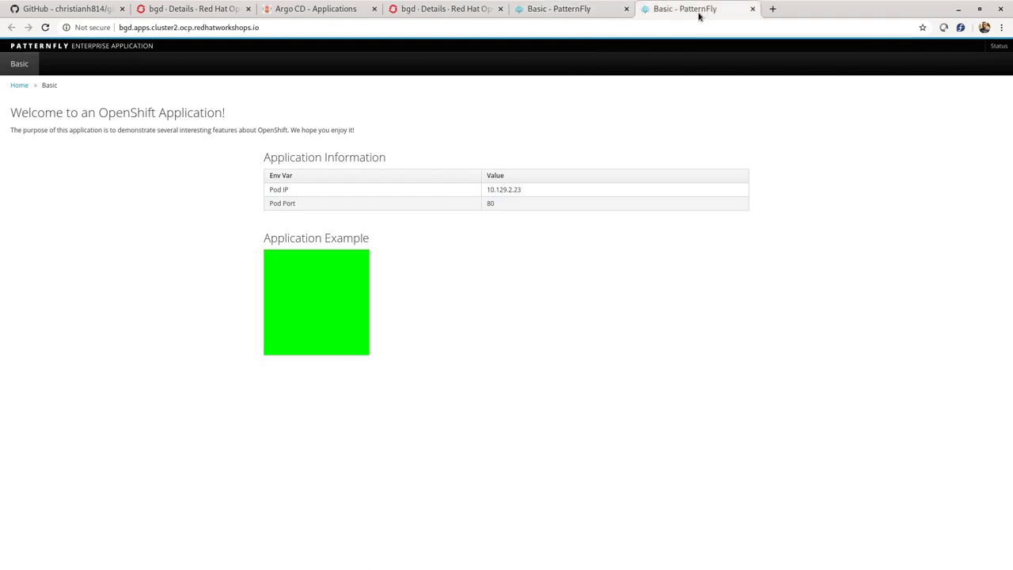
pyautogui.click(571, 16)
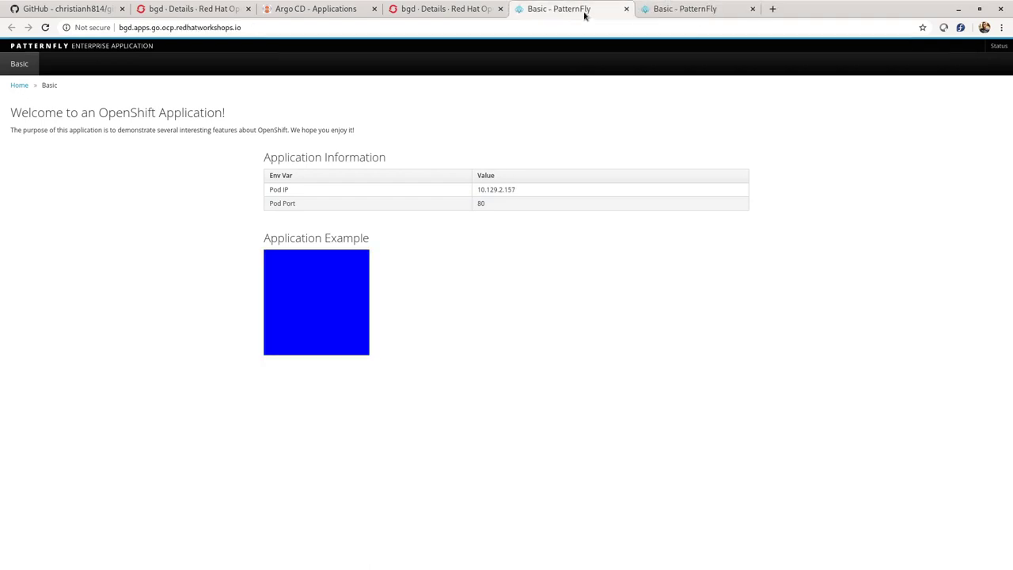